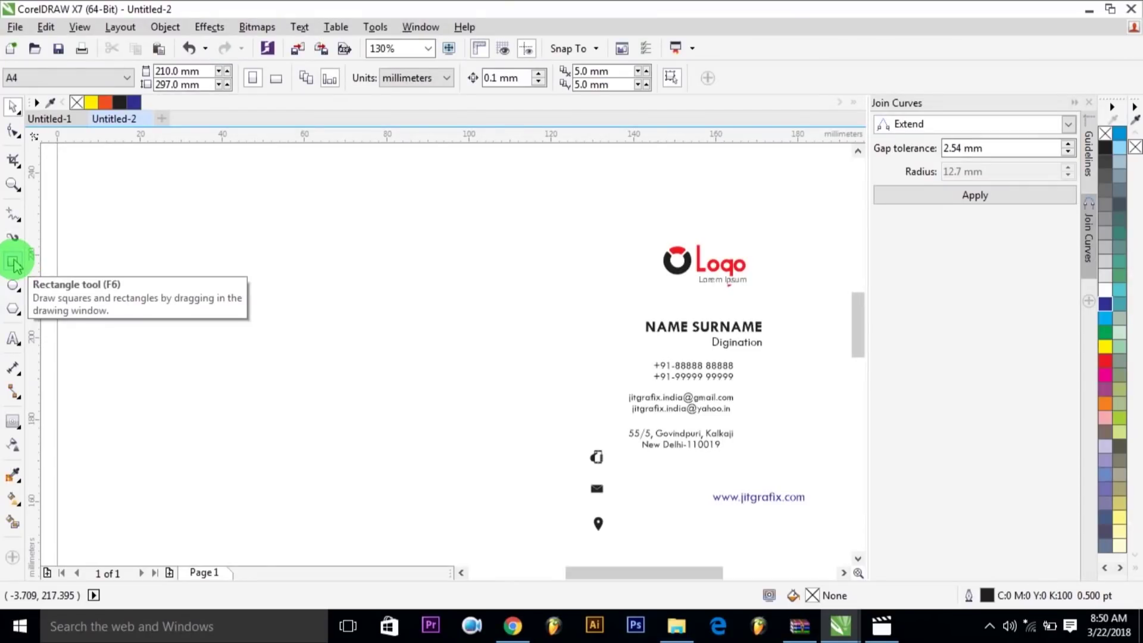
Draw a rectangle about 77 mm wide and 45 mm high in the empty page area beside the logo and contact details
click(24, 264)
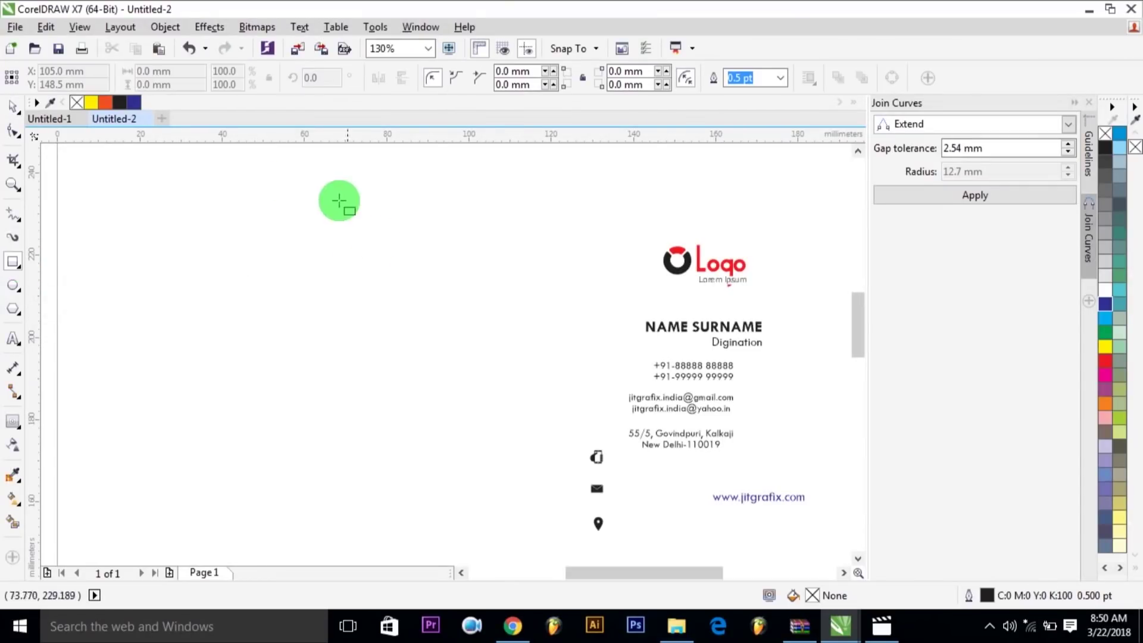
drag(131, 207, 447, 392)
key(space)
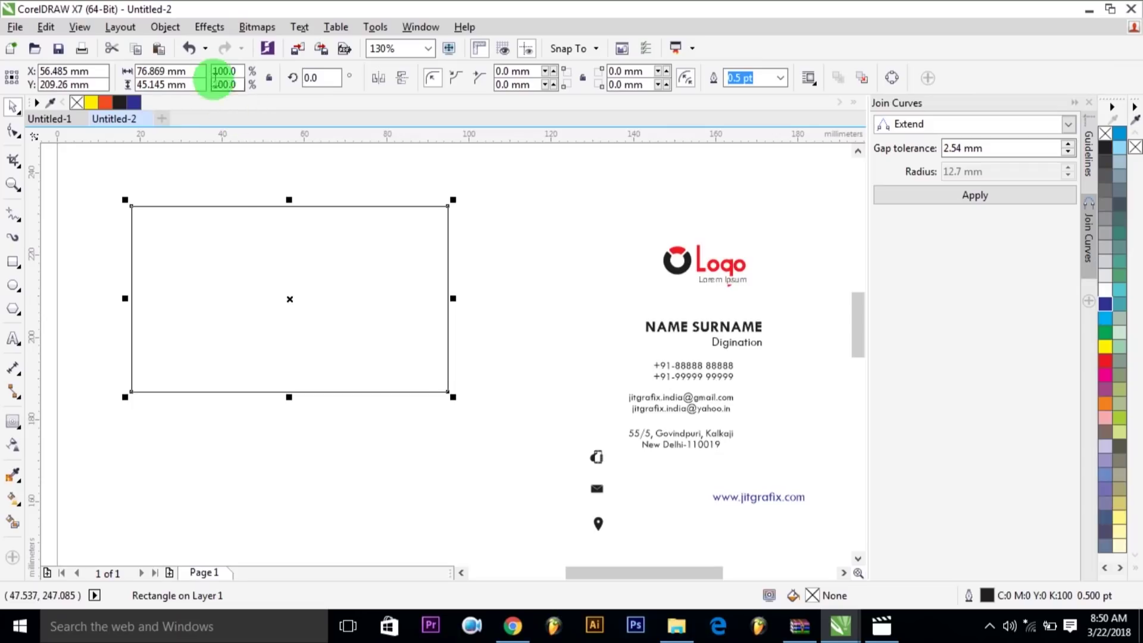
Set the rectangle's size to 88 mm wide by 55 mm high and move it slightly down toward the contact details
click(196, 70)
text(88)
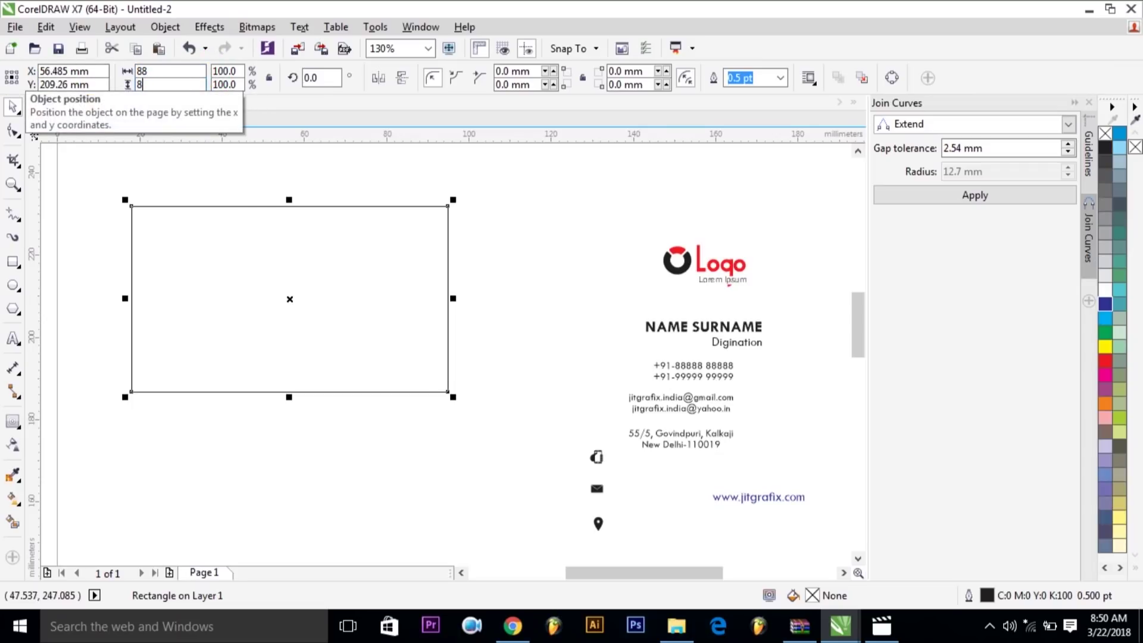
text(55)
click(58, 76)
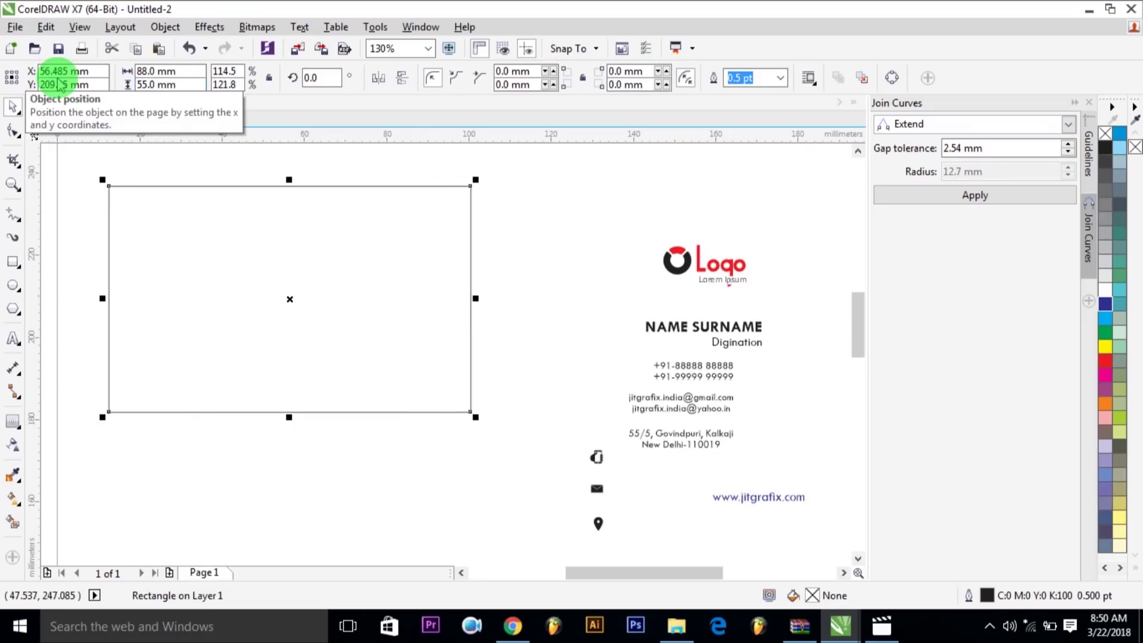
drag(281, 300, 321, 321)
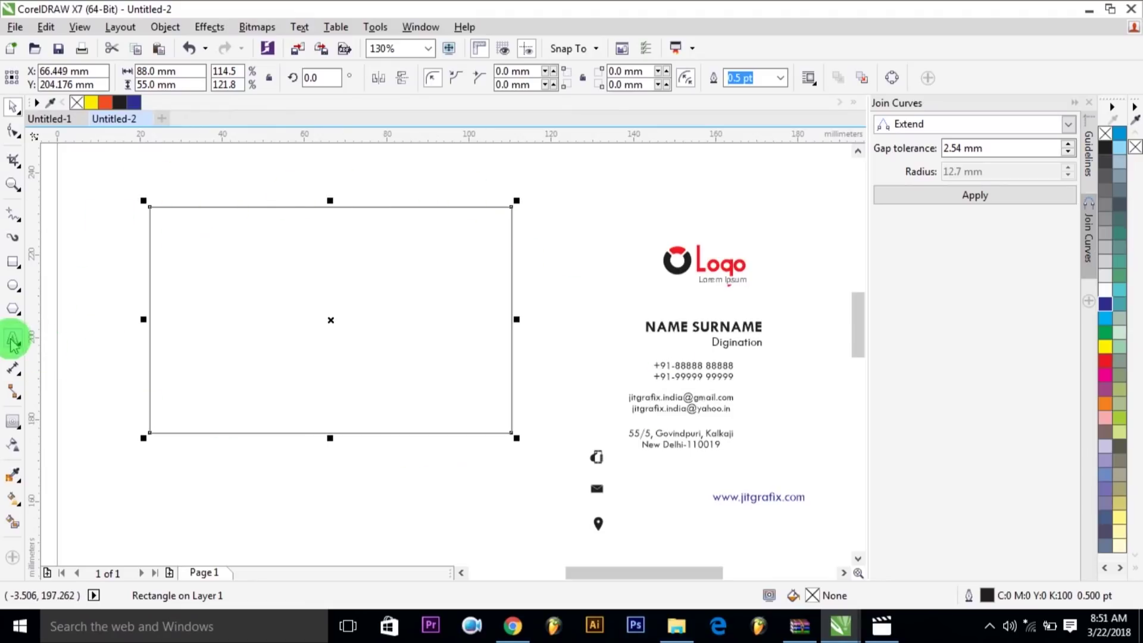
Apply a one-step inside contour with a 3 mm offset to the 88 × 55 mm rectangle
drag(10, 424, 57, 443)
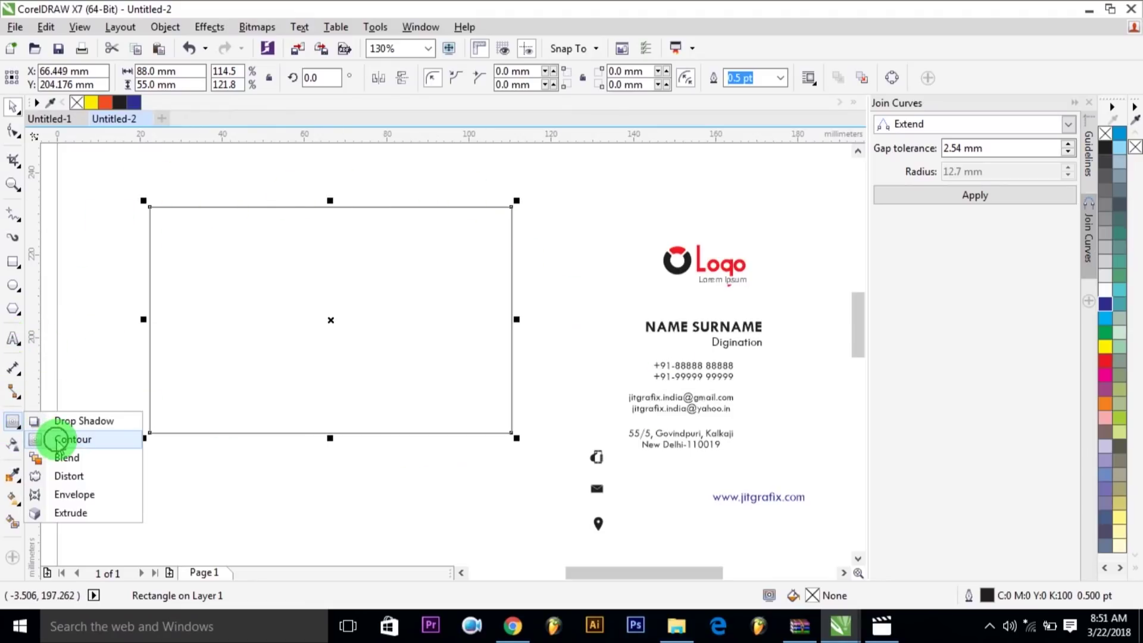
drag(63, 444, 67, 444)
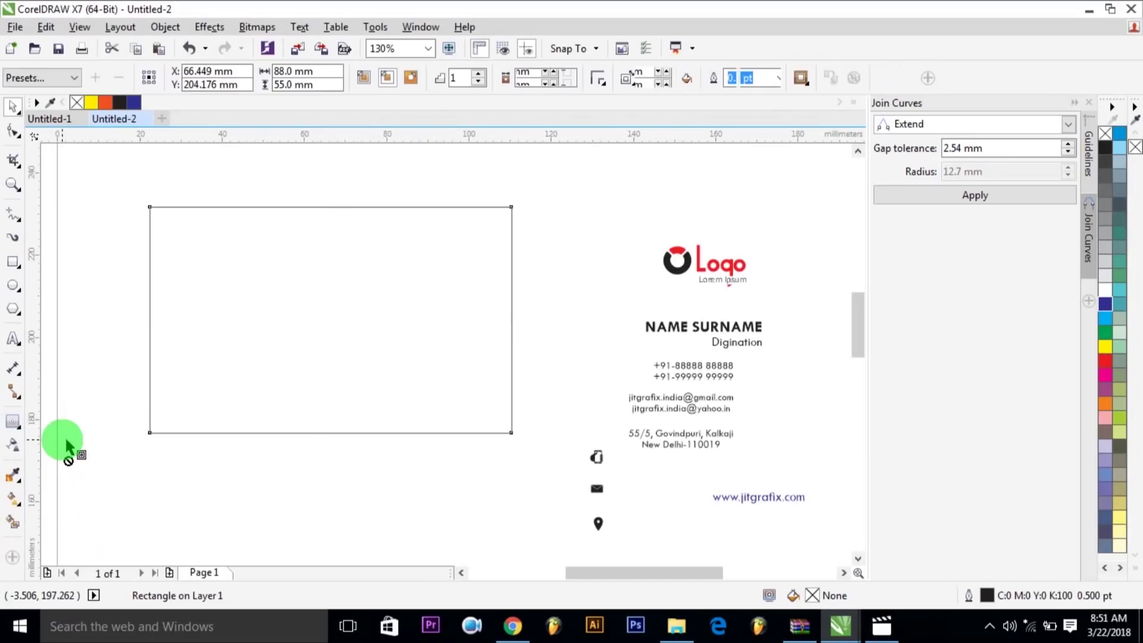
click(478, 73)
click(478, 83)
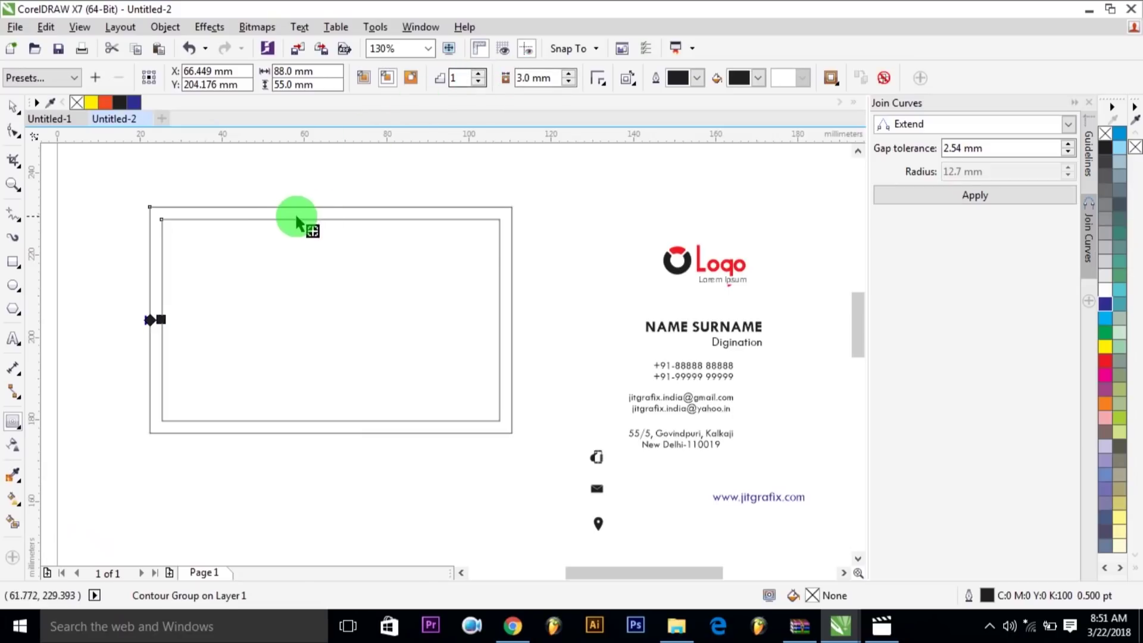
key(space)
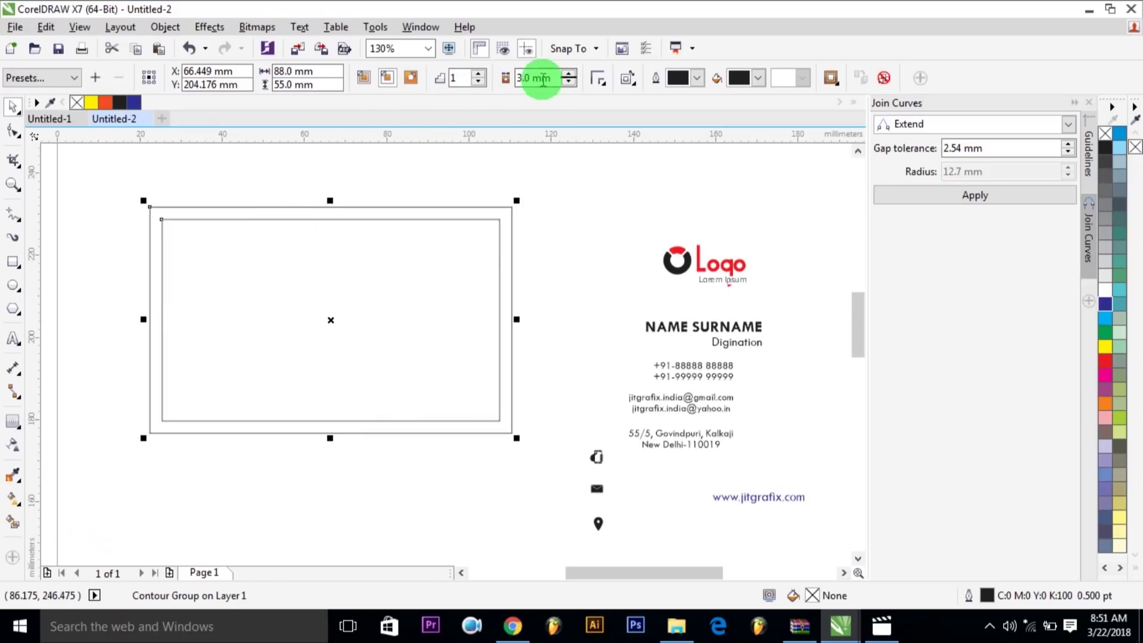
click(437, 169)
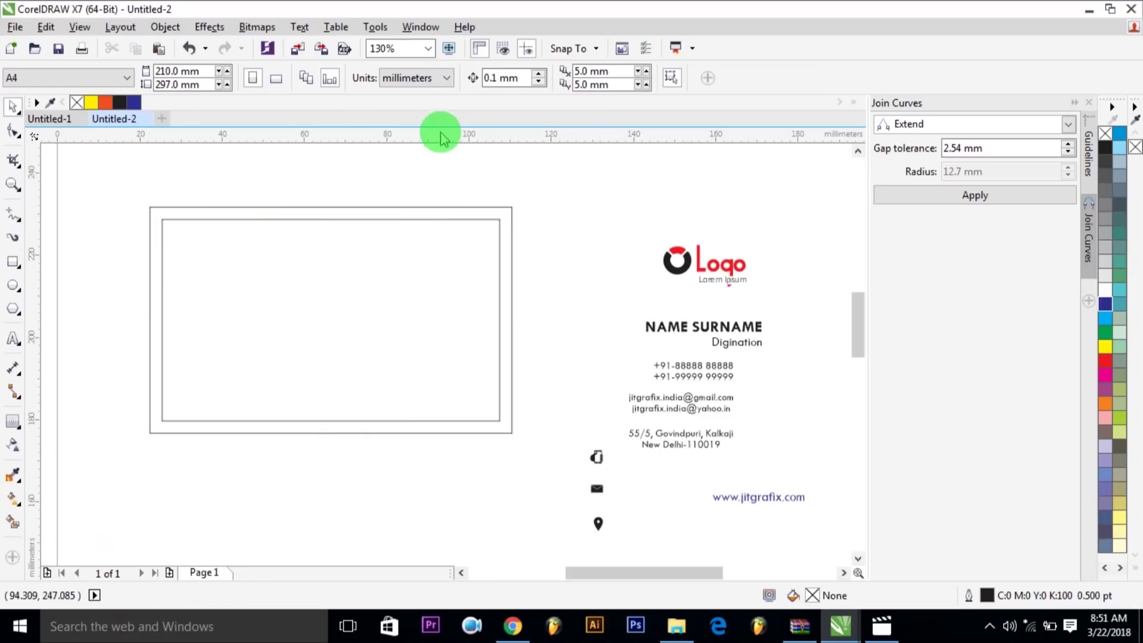
Place two horizontal and two vertical guidelines along the four edges of the inner contour rectangle
drag(440, 136, 435, 220)
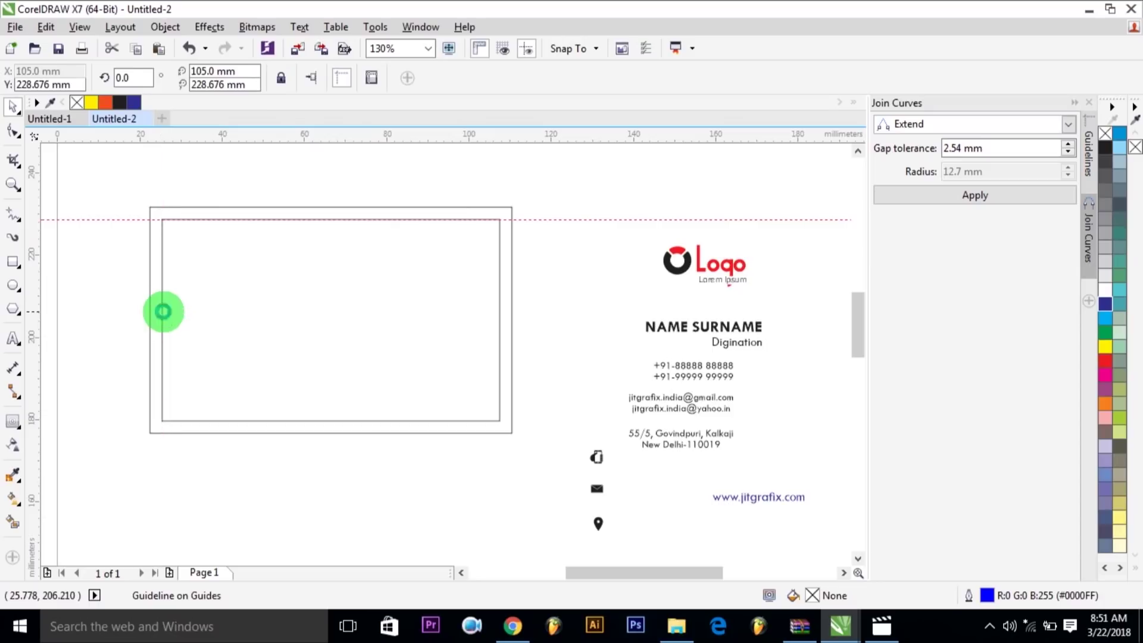
drag(163, 311, 162, 312)
drag(39, 275, 499, 291)
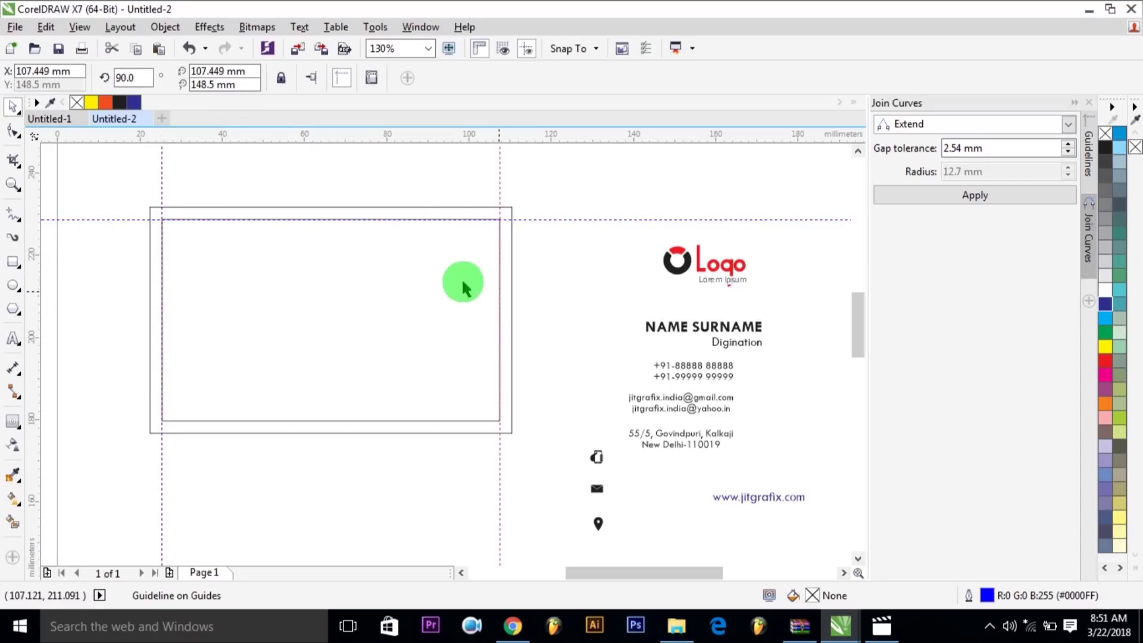
drag(370, 142, 390, 421)
Break the contour group apart and delete the inner rectangle, keeping the outer card outline and the guidelines
click(373, 275)
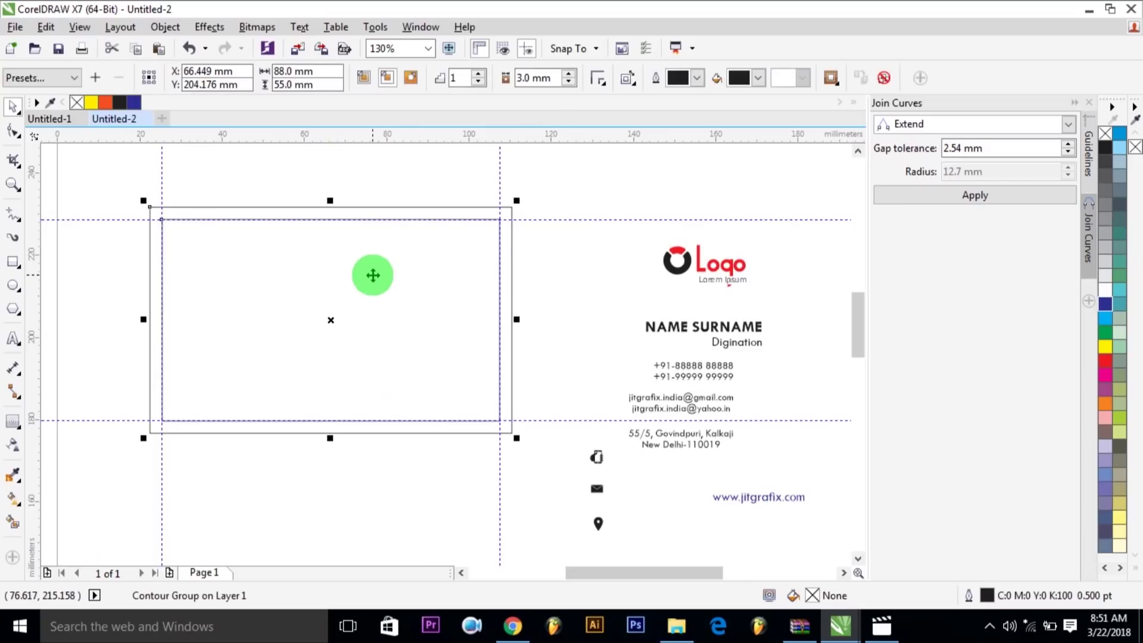
click(373, 195)
click(269, 231)
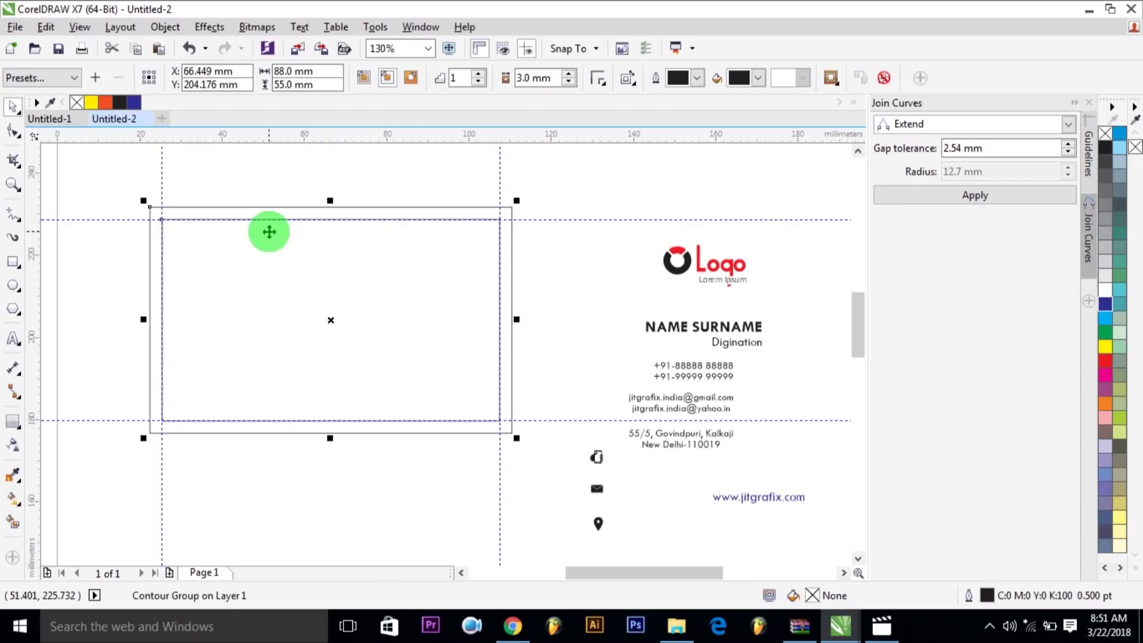
click(270, 204)
click(255, 236)
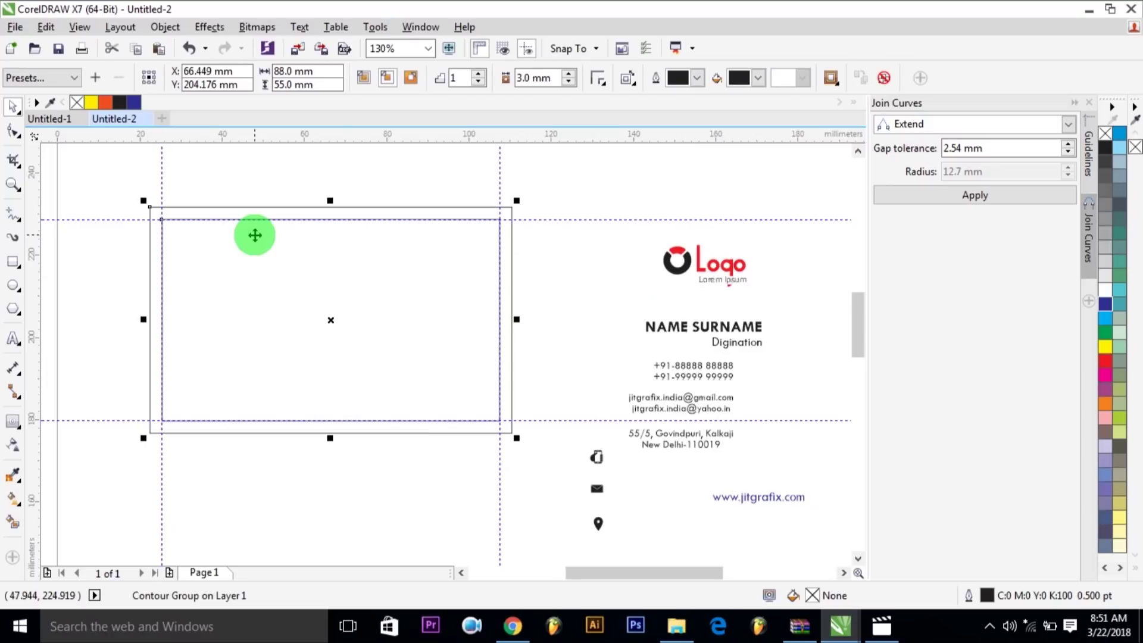
right_click(255, 235)
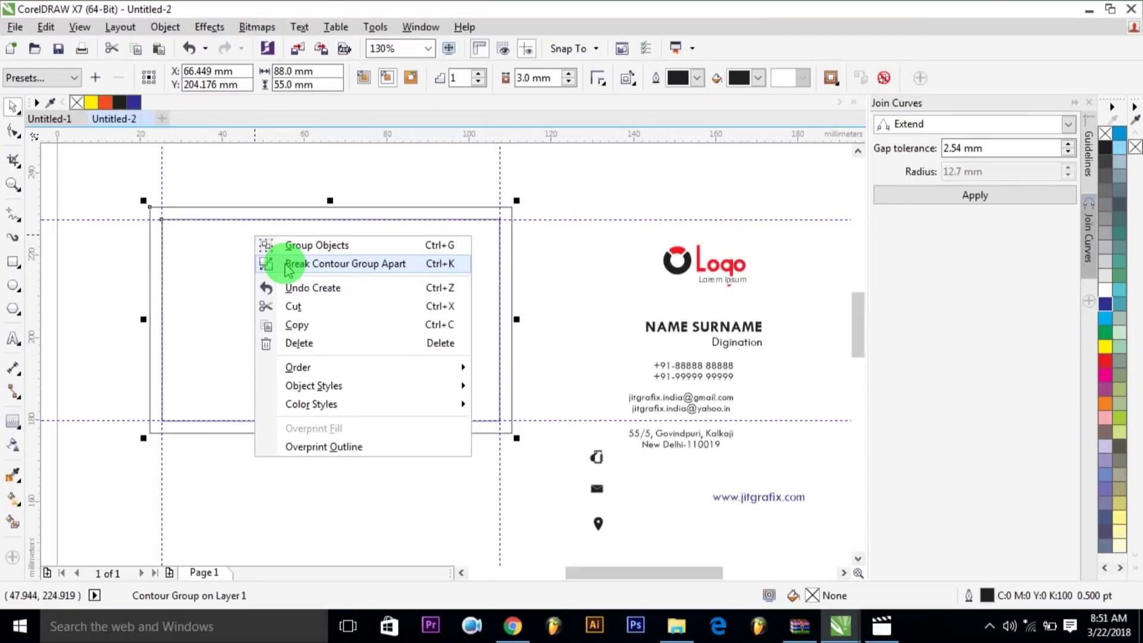
click(288, 268)
click(391, 171)
click(357, 254)
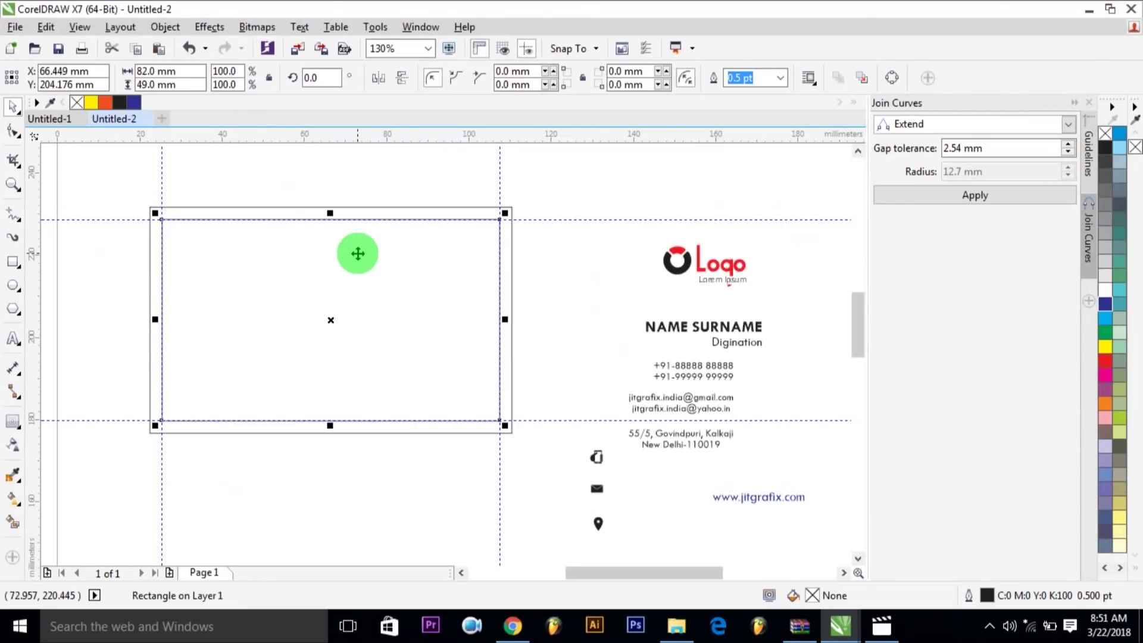
key(Escape)
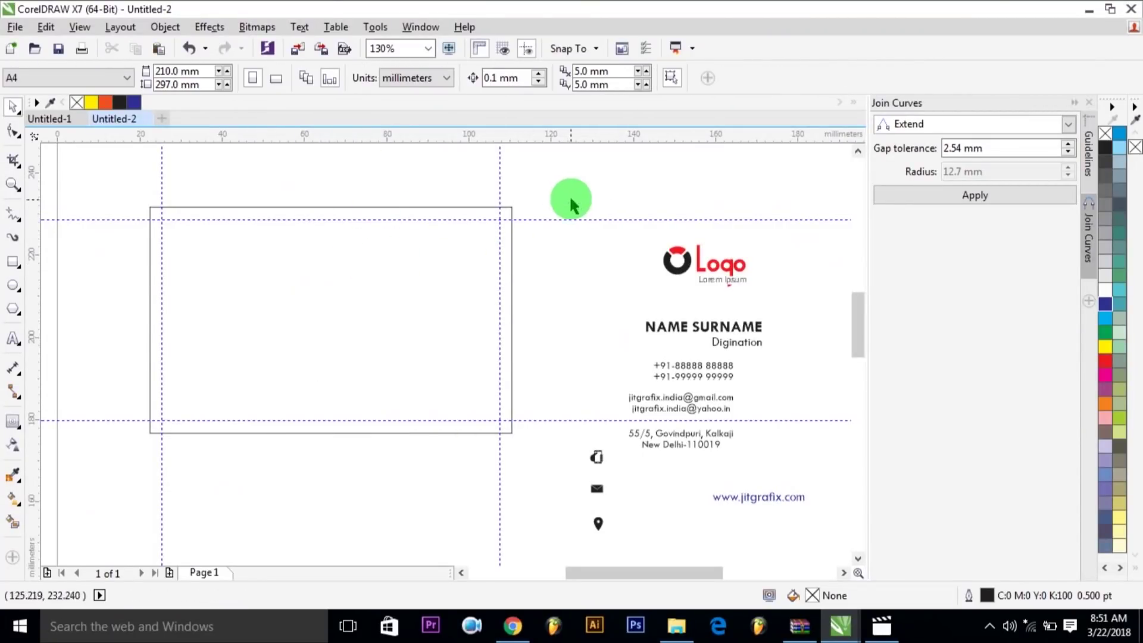
Draw a 3-Point Curve about 88 mm wide and 56 mm high diagonally across the card, from lower left to upper right, bowed downward
click(224, 352)
mouse_move(16, 226)
mouse_down()
mouse_move(77, 256)
mouse_move(103, 326)
mouse_up()
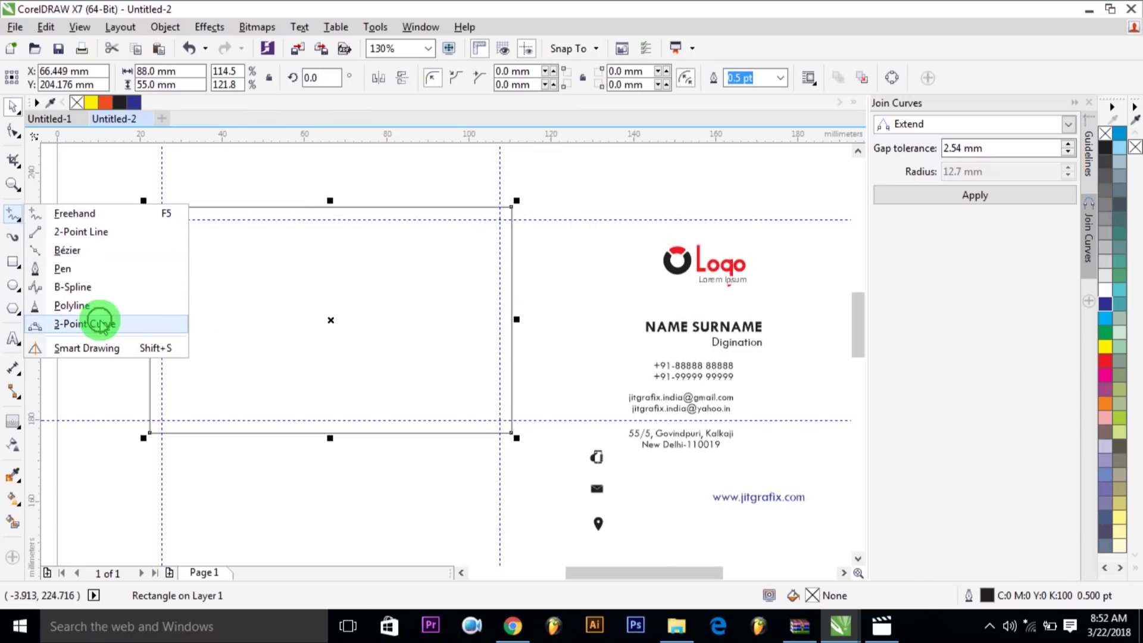
drag(102, 326, 102, 326)
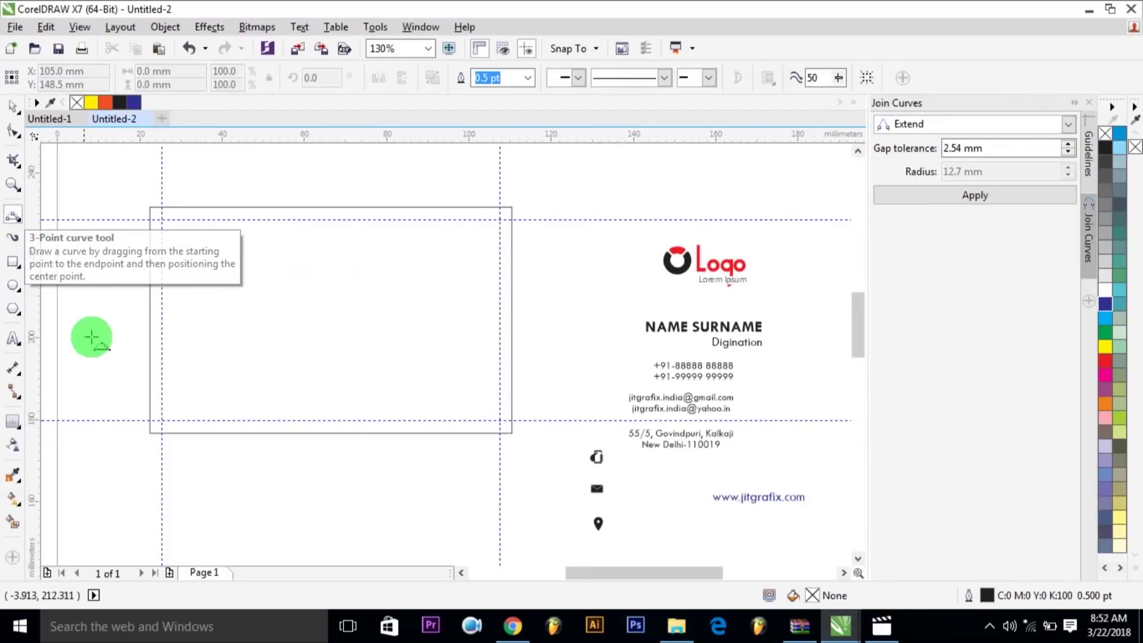
drag(186, 509, 720, 176)
drag(493, 189, 493, 189)
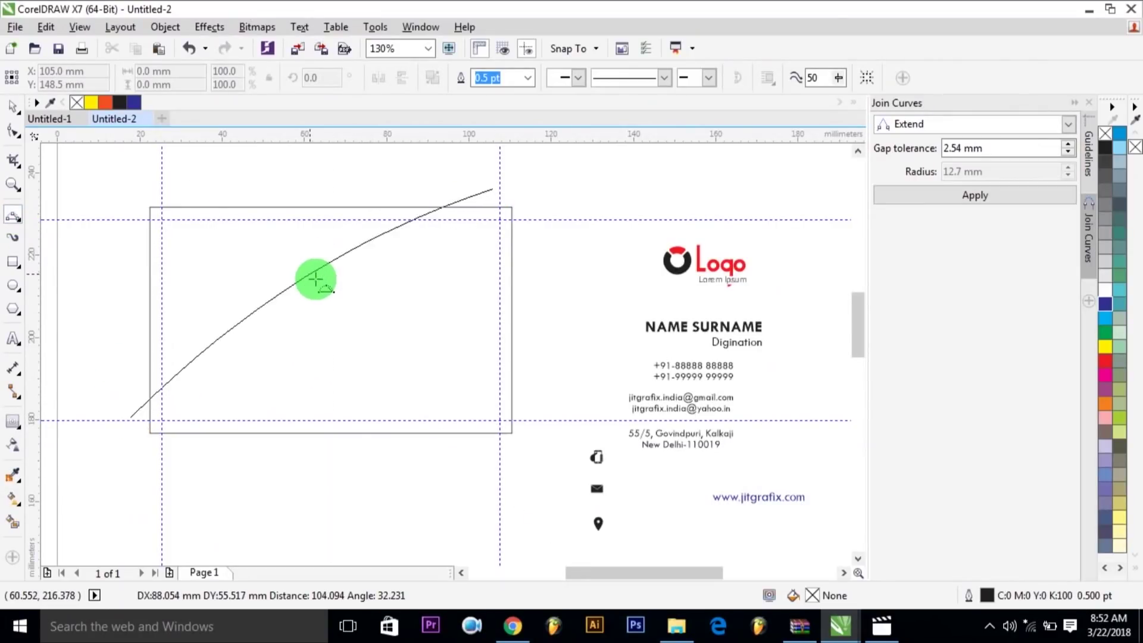
click(368, 312)
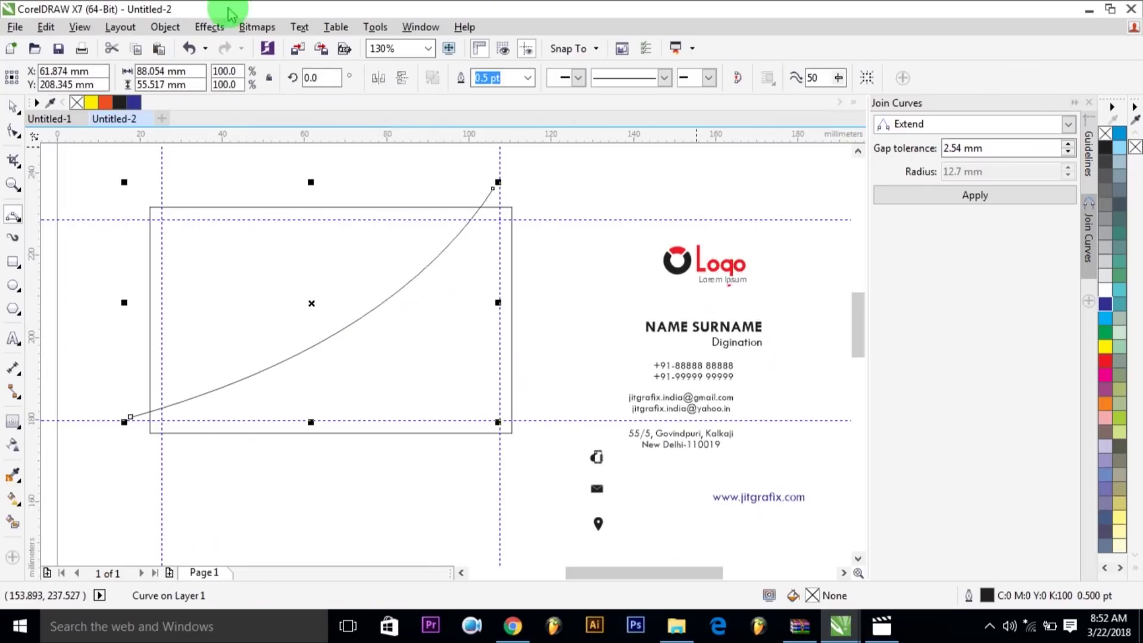
Reshape the diagonal curve into an S-shape by moving its upper end node past the card's right edge and extending both node handles horizontally
click(14, 131)
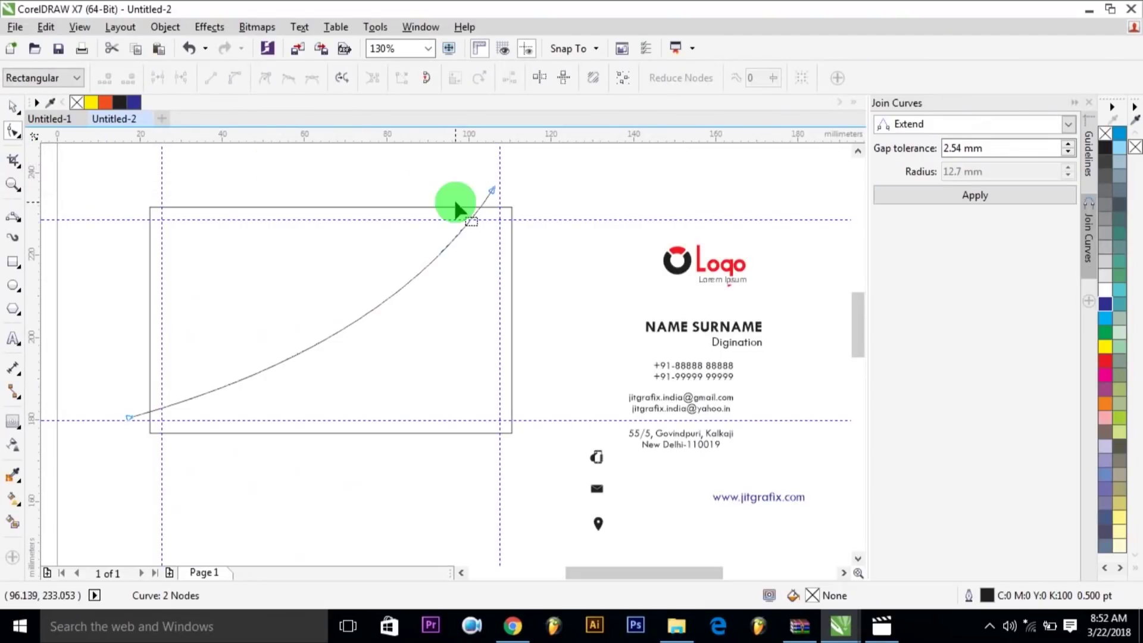
drag(451, 174, 569, 208)
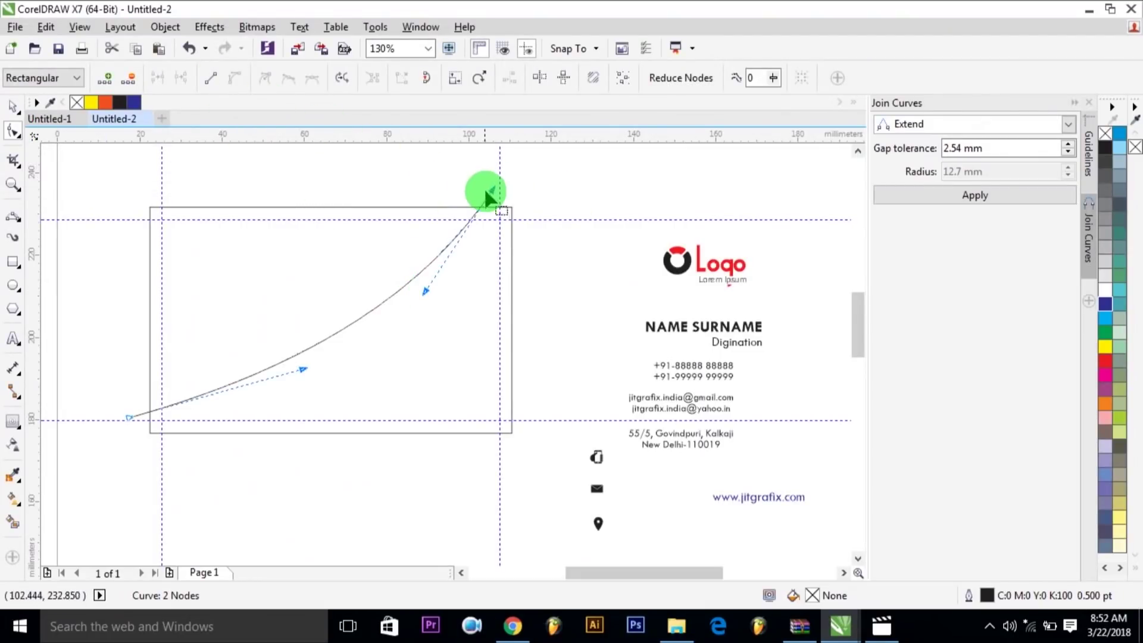
drag(488, 191, 521, 228)
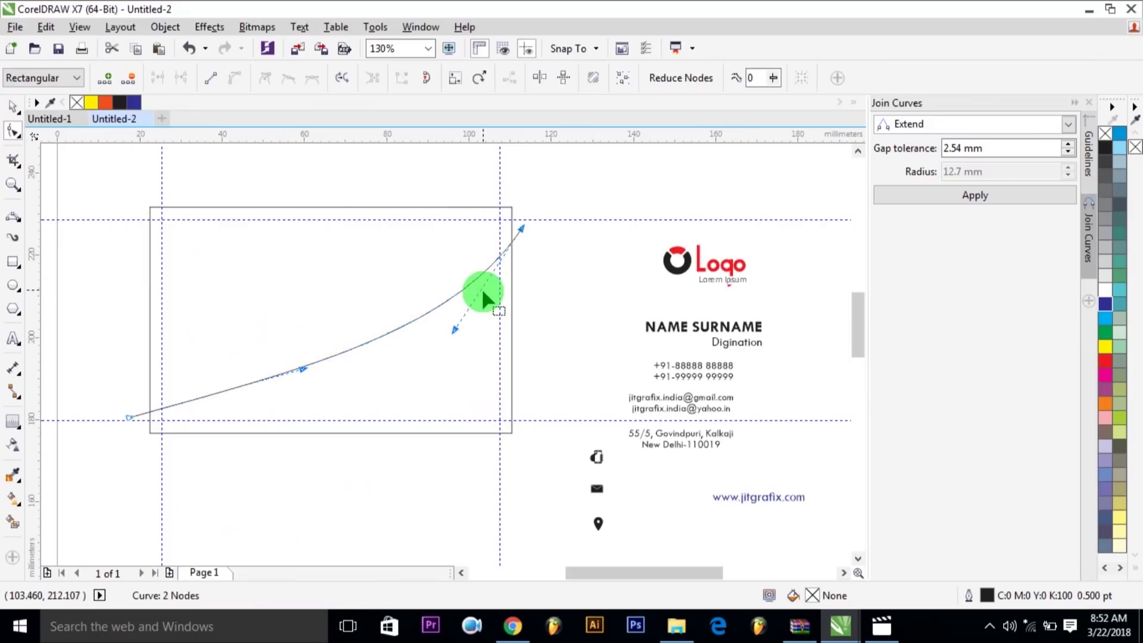
drag(455, 329, 225, 236)
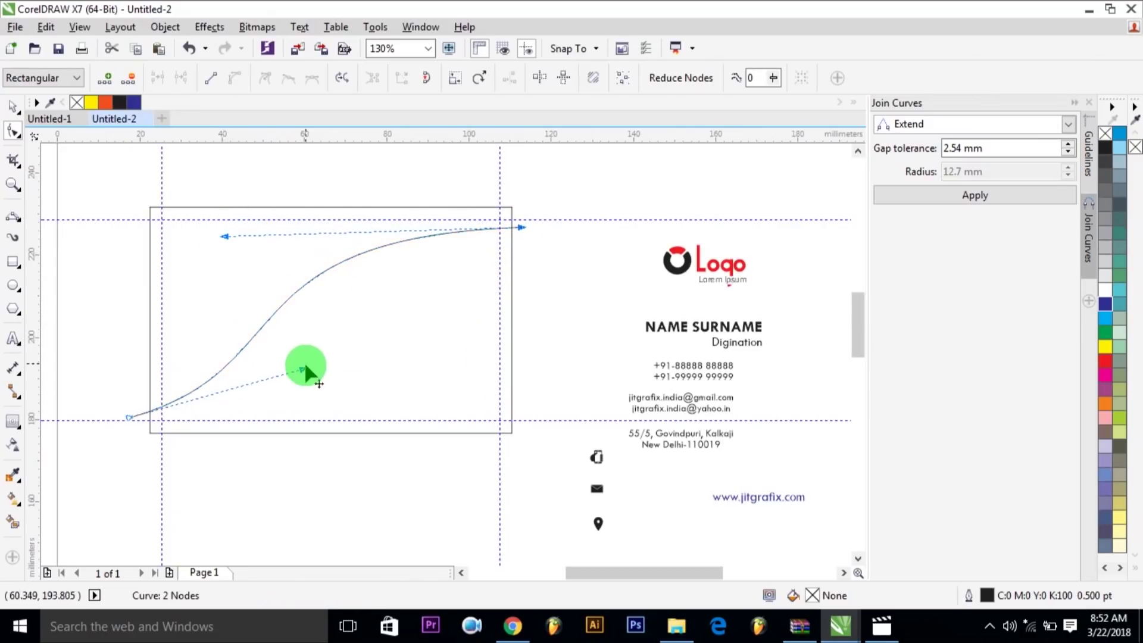
drag(302, 370, 409, 418)
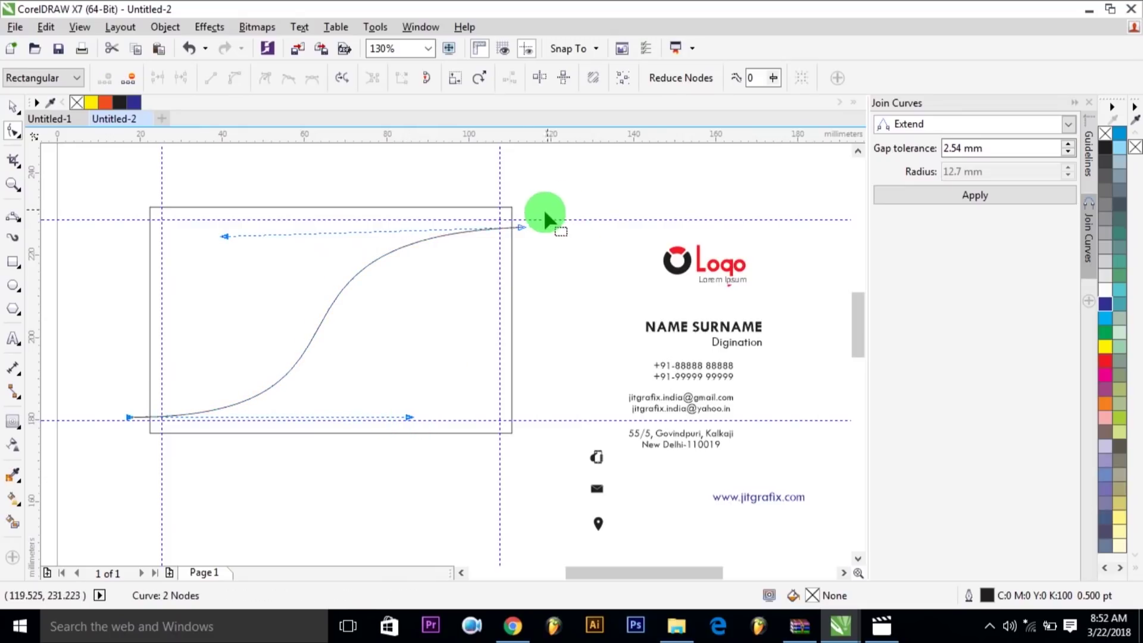
Fine-tune the S-curve's upper end node and lower handle so the curve spans about 97 mm wide by 46 mm high
drag(519, 230, 507, 236)
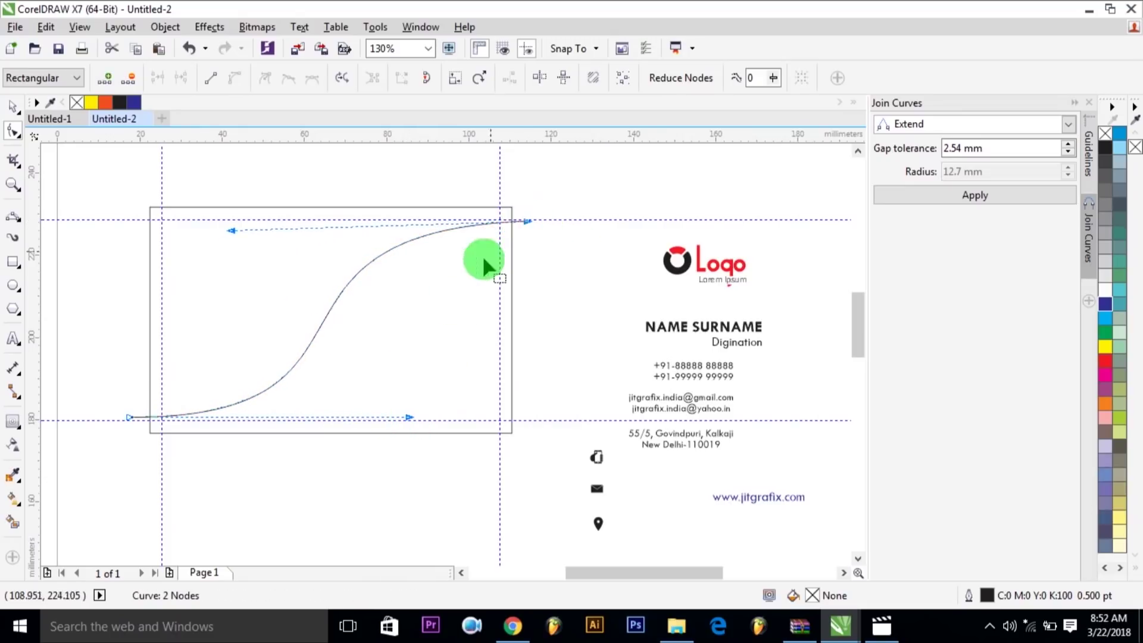
drag(409, 419, 368, 410)
key(space)
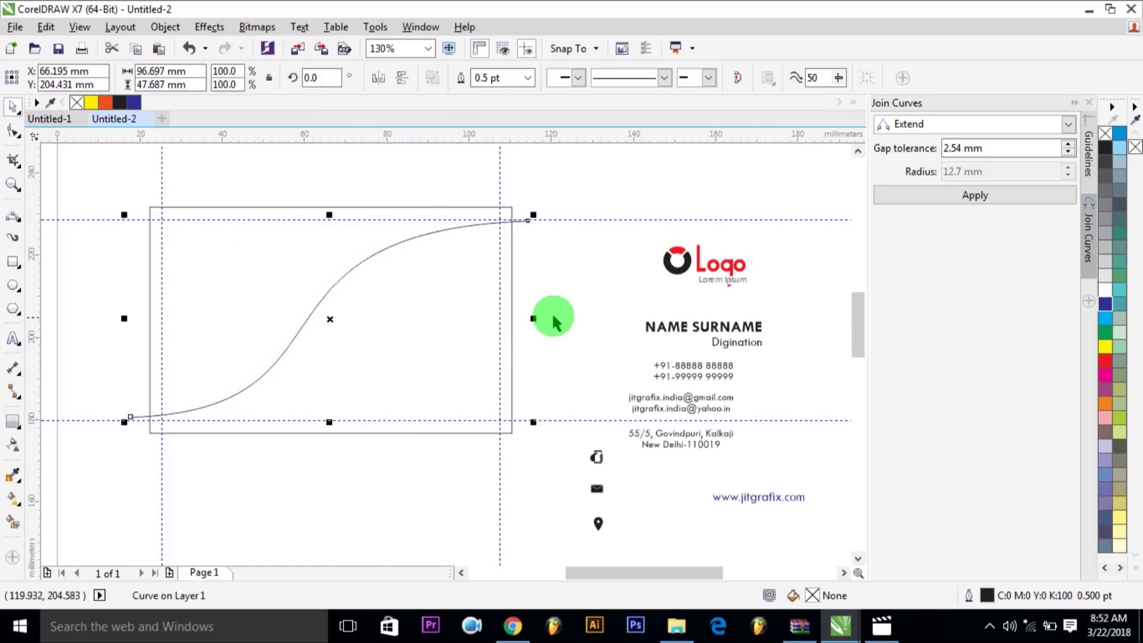
key(space)
drag(528, 225, 533, 231)
key(space)
key(space)
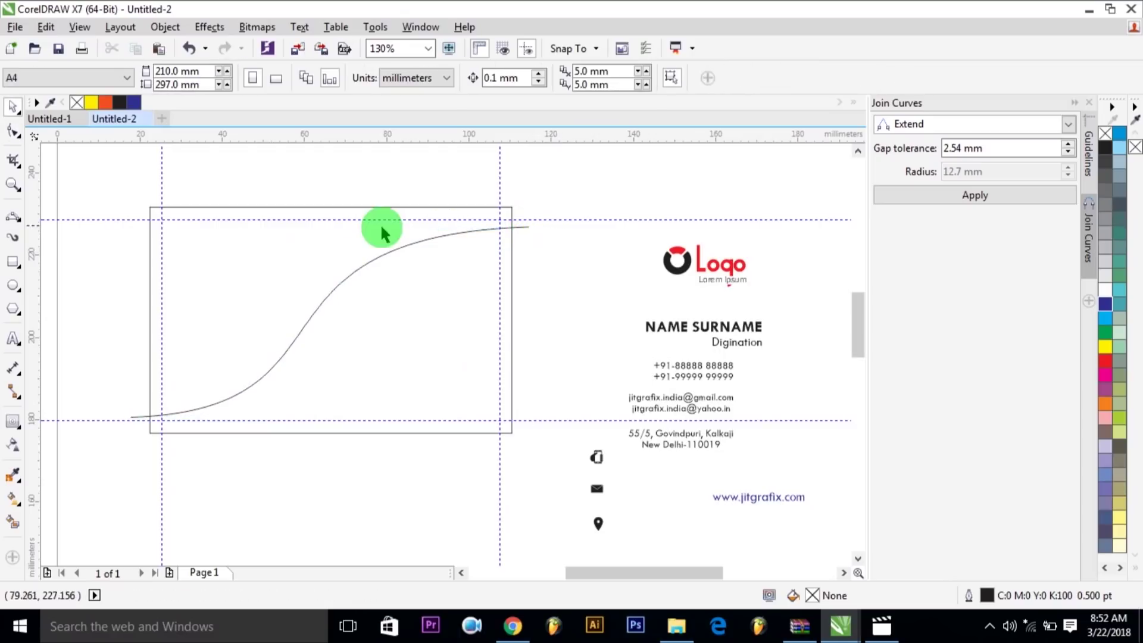
key(space)
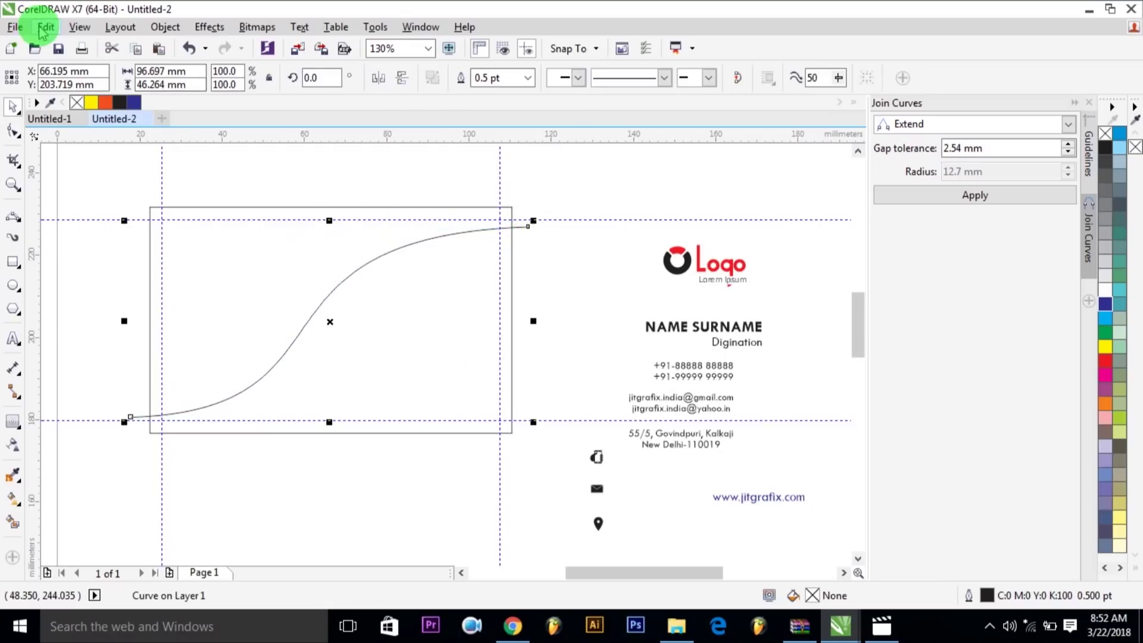
Copy and paste the S-curve, and move the duplicate toward the card's upper-left corner
click(54, 30)
click(77, 141)
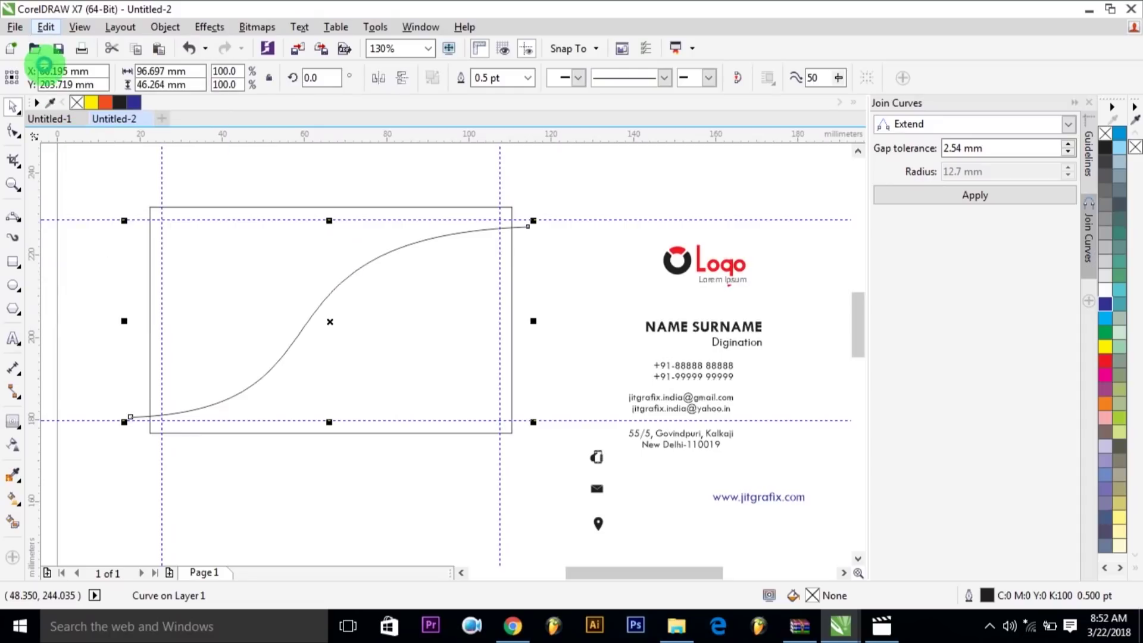
click(46, 27)
click(76, 160)
drag(332, 324, 255, 244)
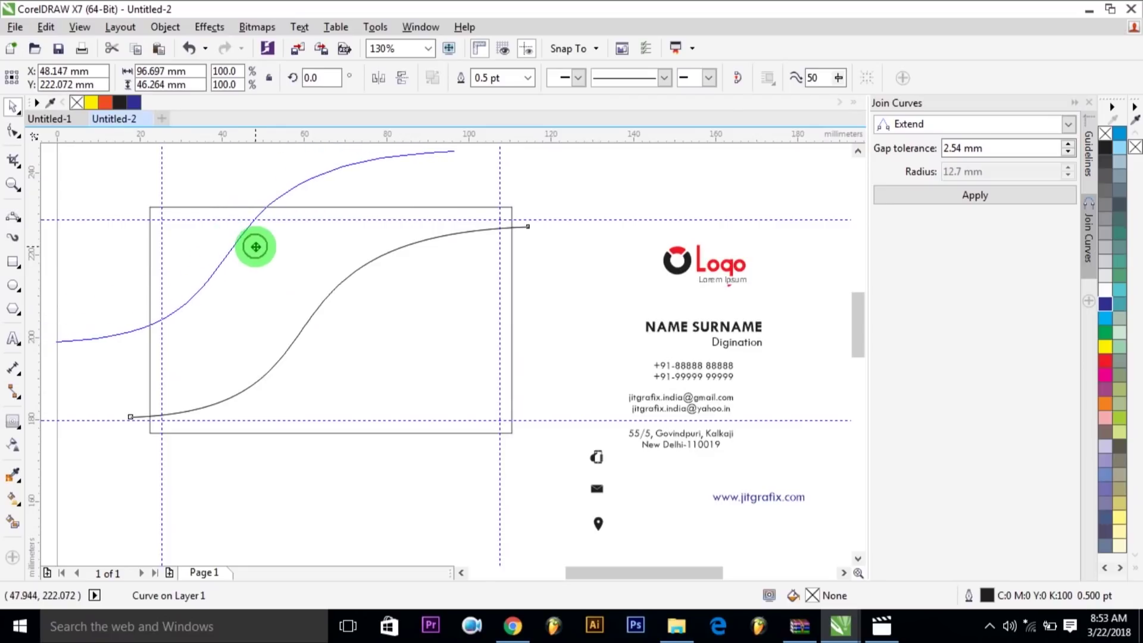
Scale the duplicate curve to about 58.9% and rotate it to about 352° across the card's upper-left corner
drag(459, 347, 374, 321)
drag(228, 267, 202, 251)
click(329, 177)
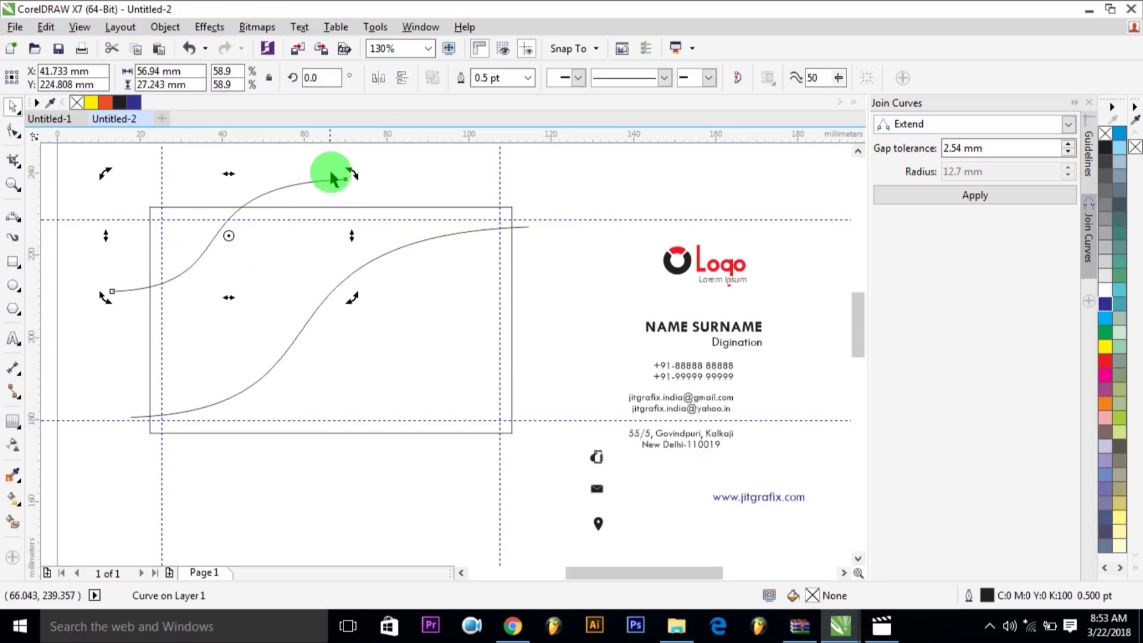
drag(347, 174, 357, 189)
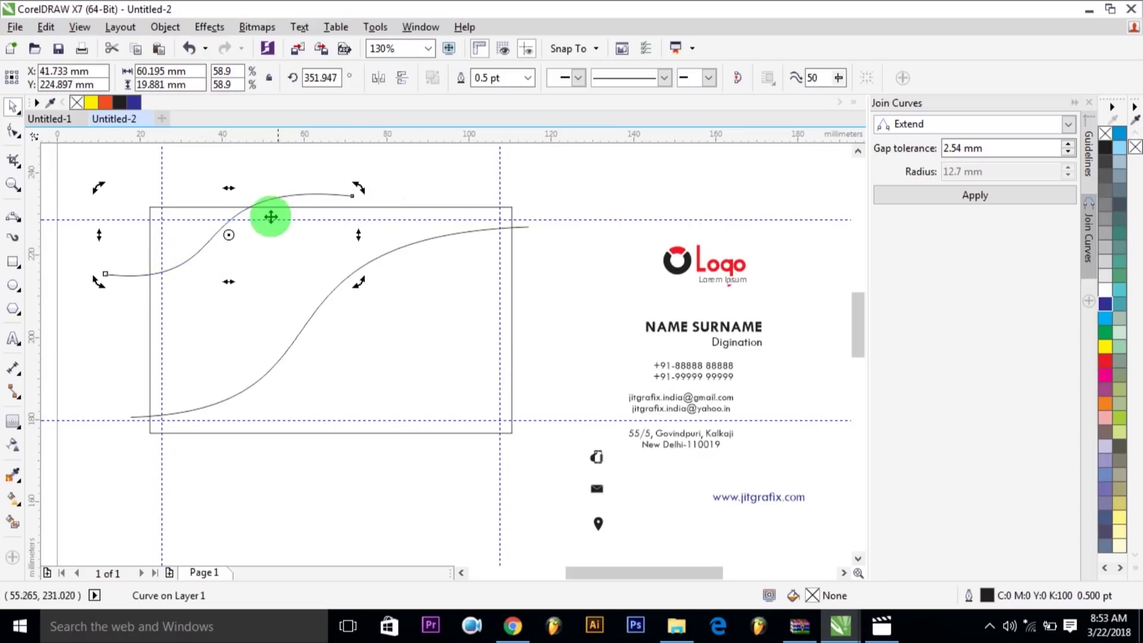
Stretch the upper-left curve horizontally to about 72 mm wide and rotate it to about 353° across the card's corner
click(216, 228)
click(296, 181)
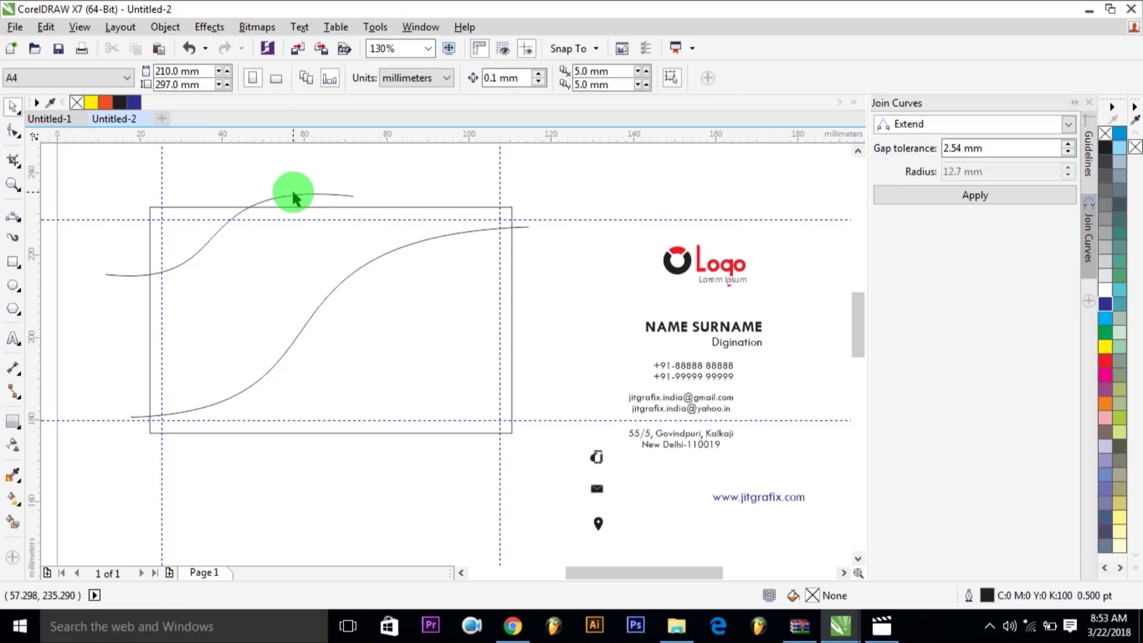
click(293, 198)
key(F10)
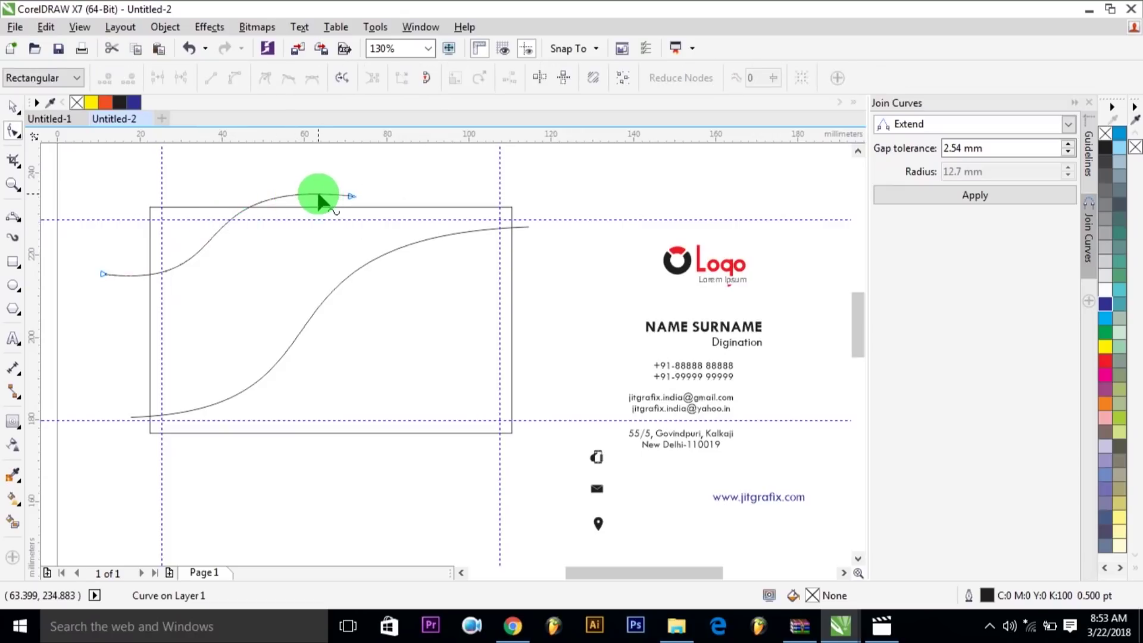
key(space)
drag(312, 195, 326, 194)
drag(372, 232, 411, 231)
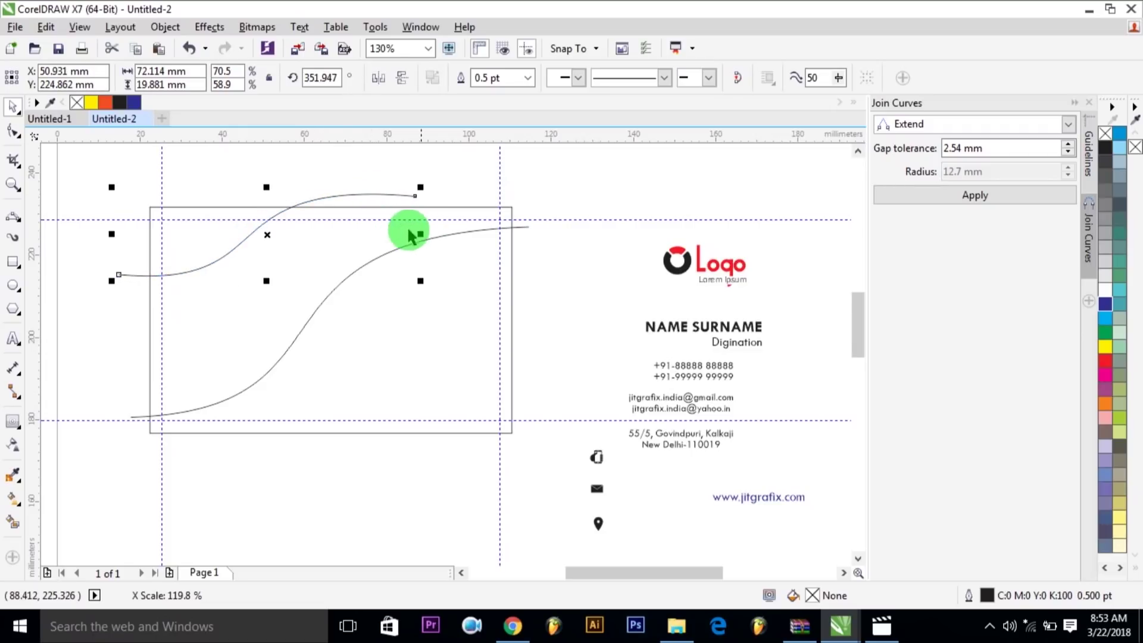
click(320, 193)
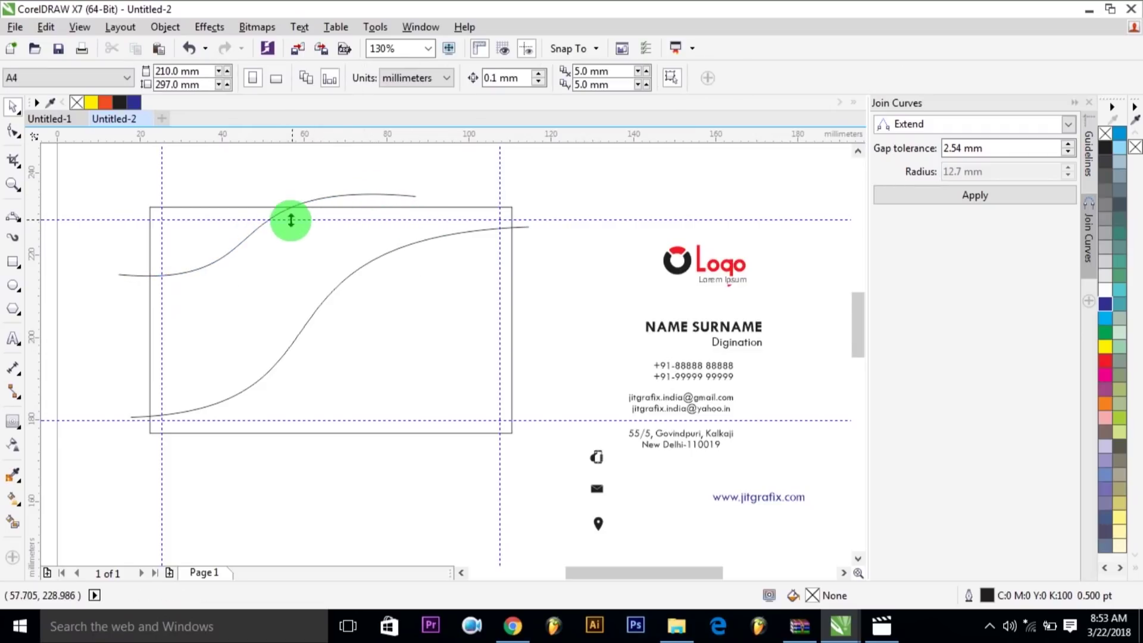
click(248, 230)
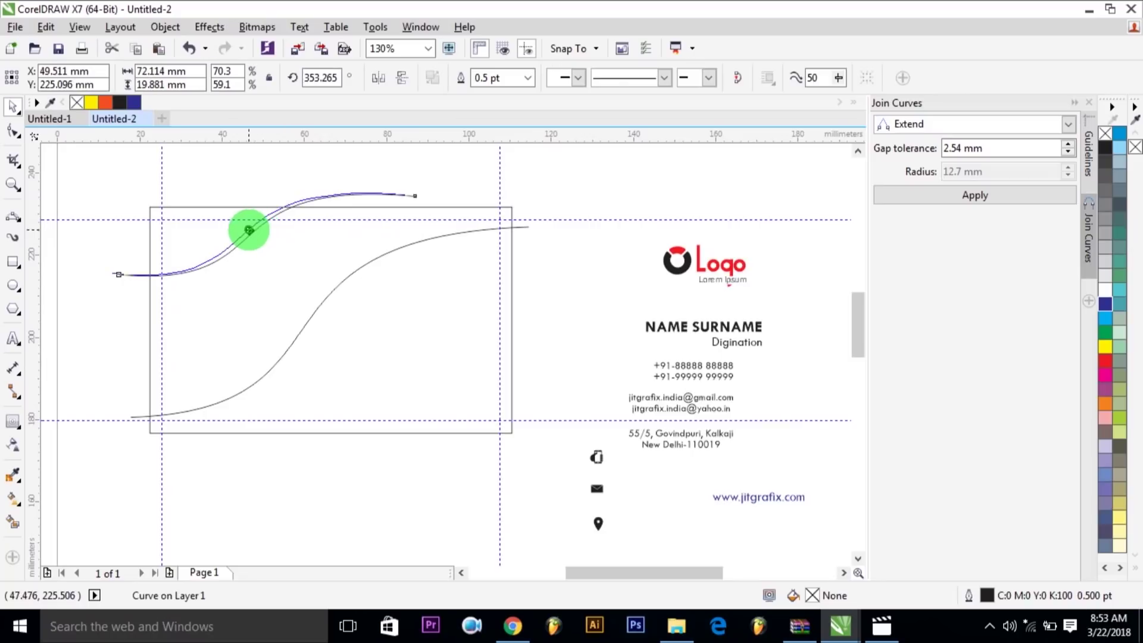
click(462, 179)
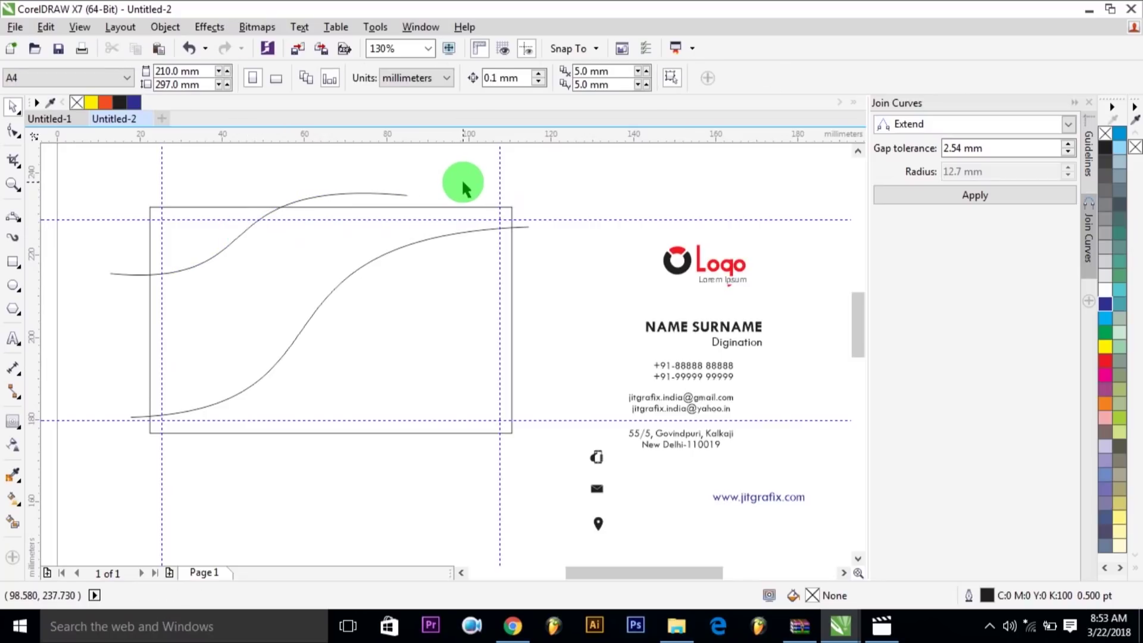
Use Smart Fill on the card's three curve-divided areas to create separate blue-grey shapes with a 0.5 pt outline
drag(569, 152, 73, 455)
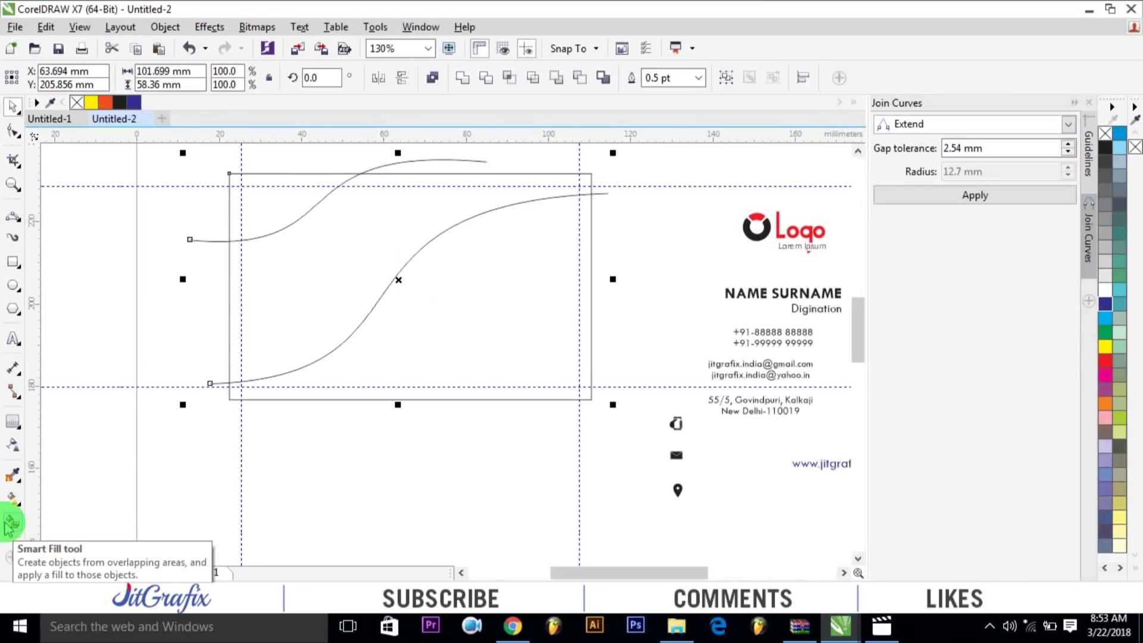
click(11, 524)
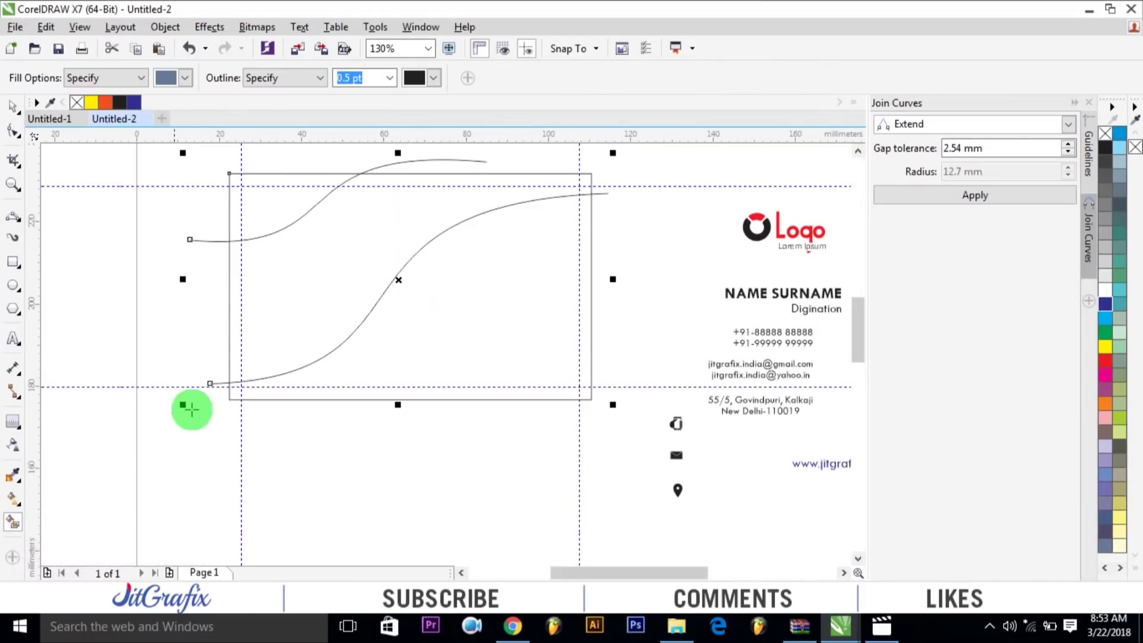
click(261, 210)
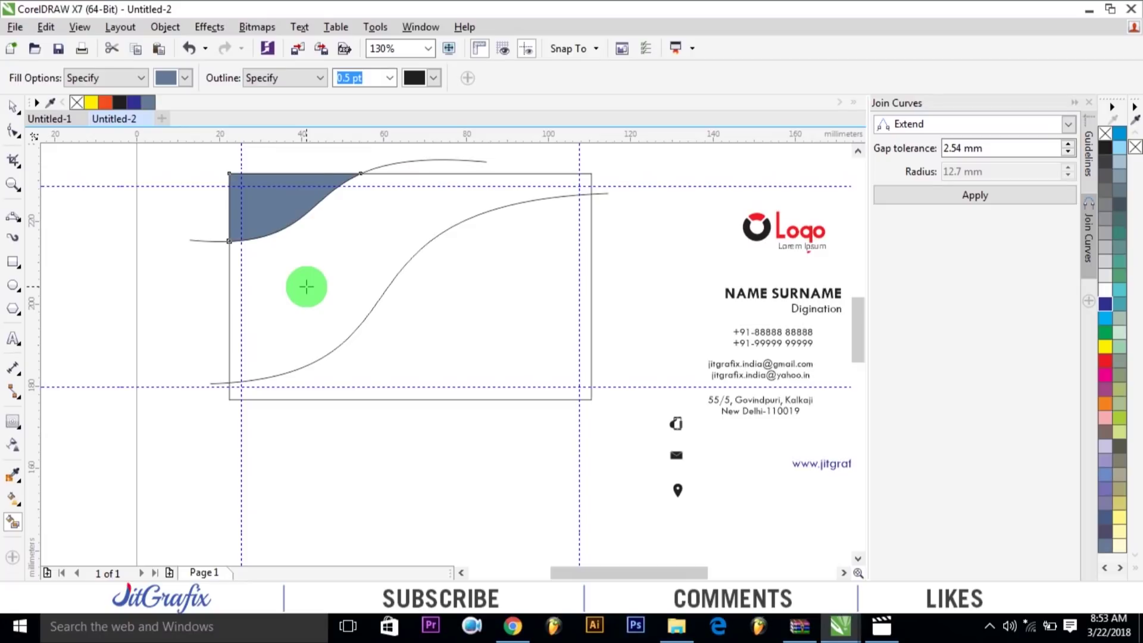
click(306, 287)
click(468, 294)
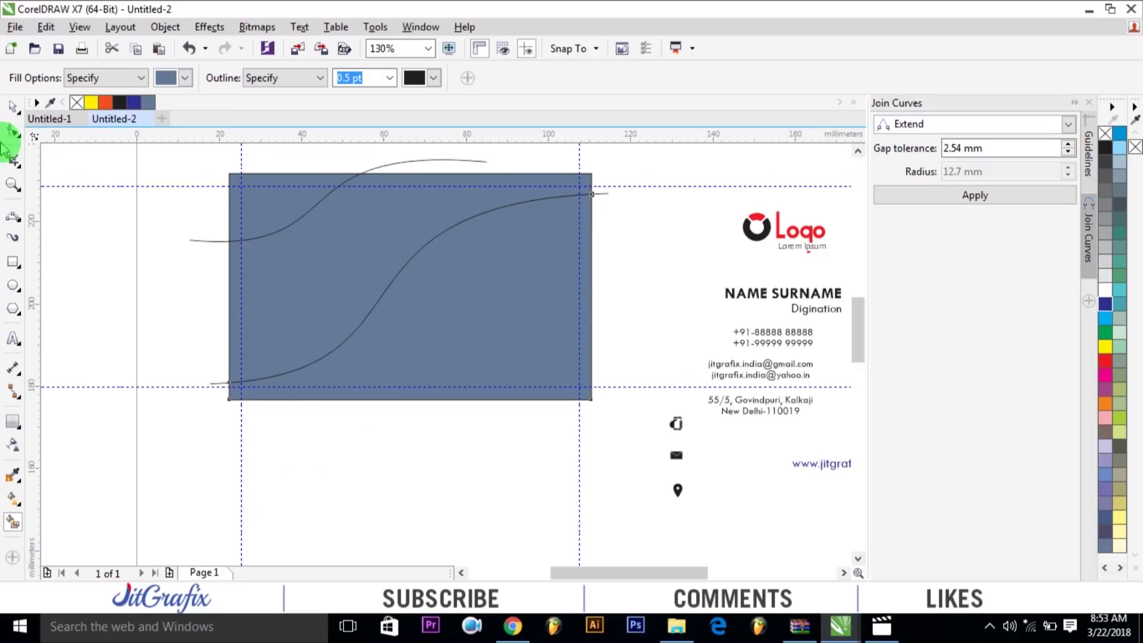
Delete the small guide curve crossing the card's upper-left corner
click(12, 108)
click(127, 204)
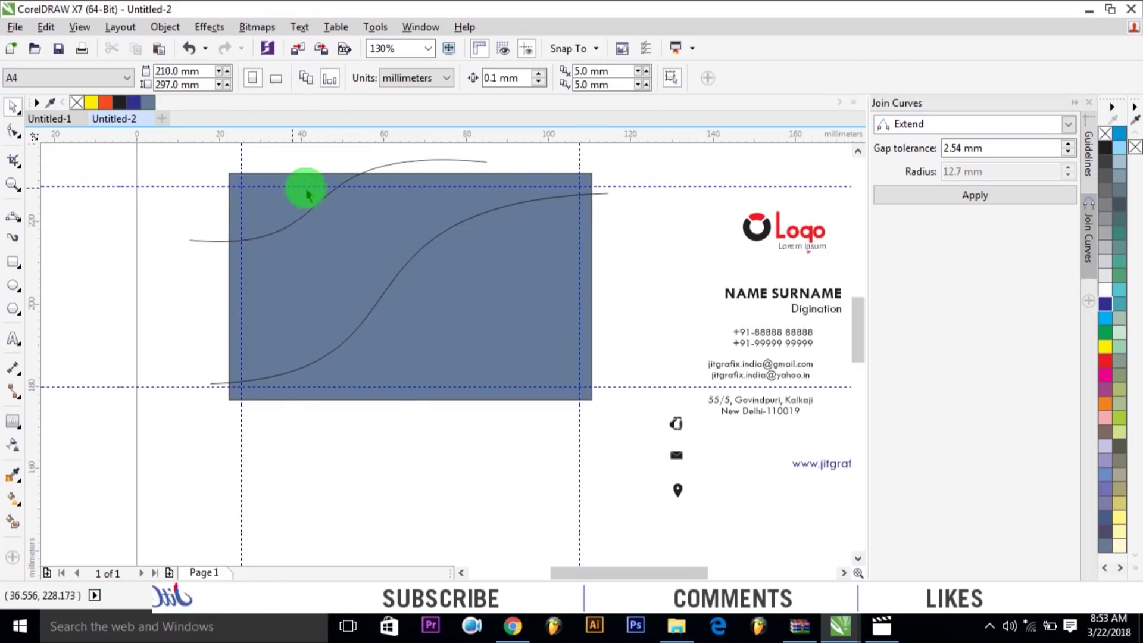
click(383, 165)
key(Delete)
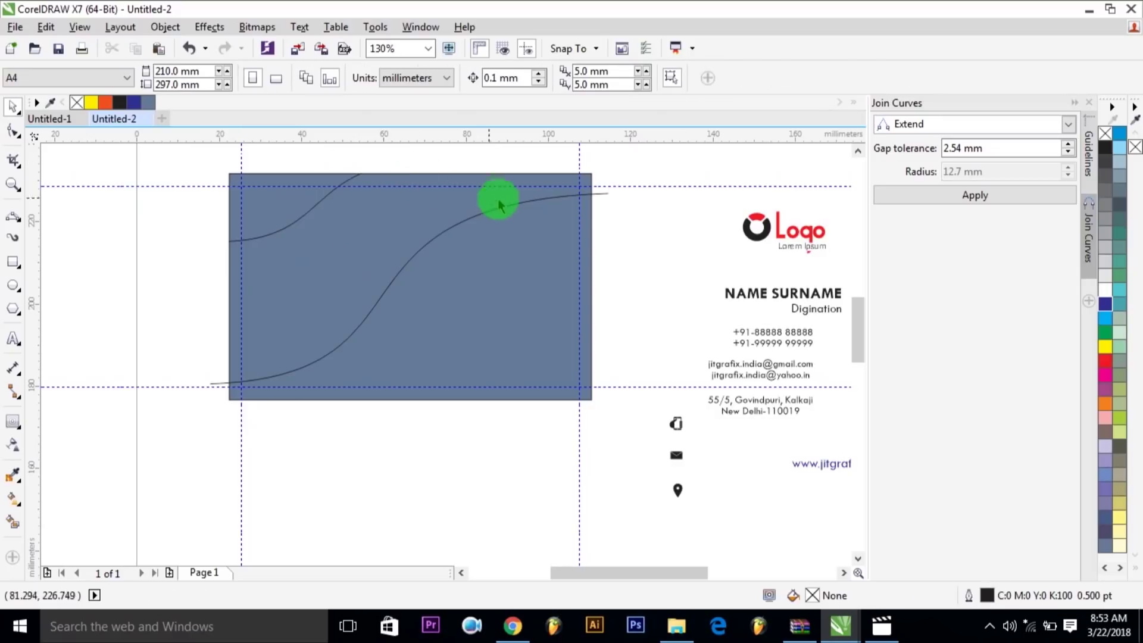
Bring the long S-curve to the front of the page, keeping its original position
click(603, 194)
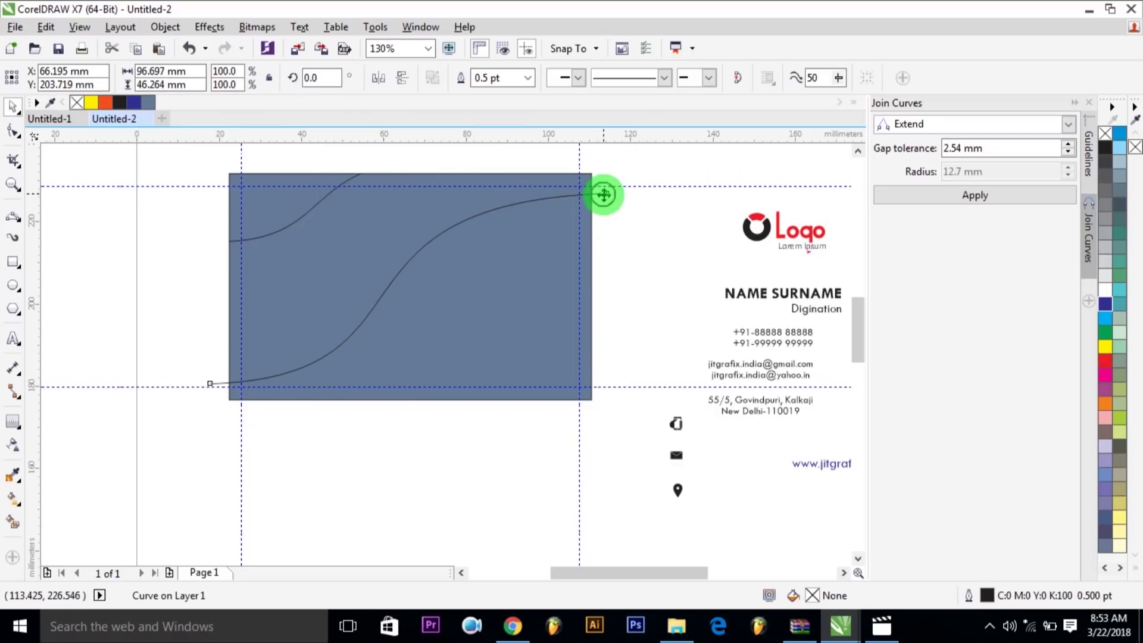
drag(604, 194, 603, 232)
key(ctrl+z)
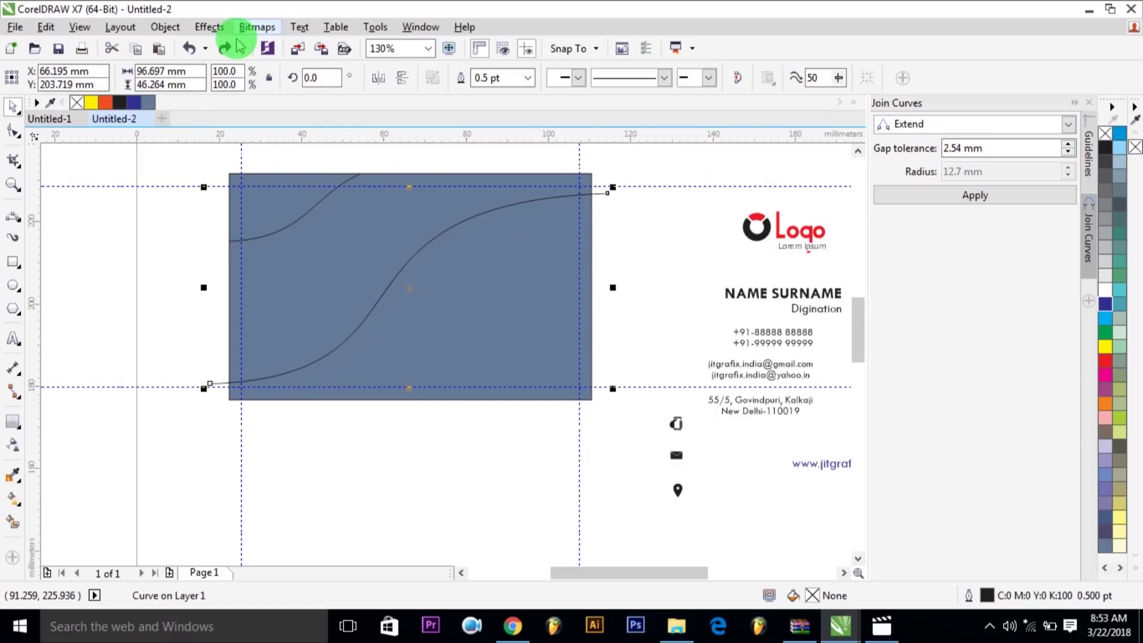
click(172, 29)
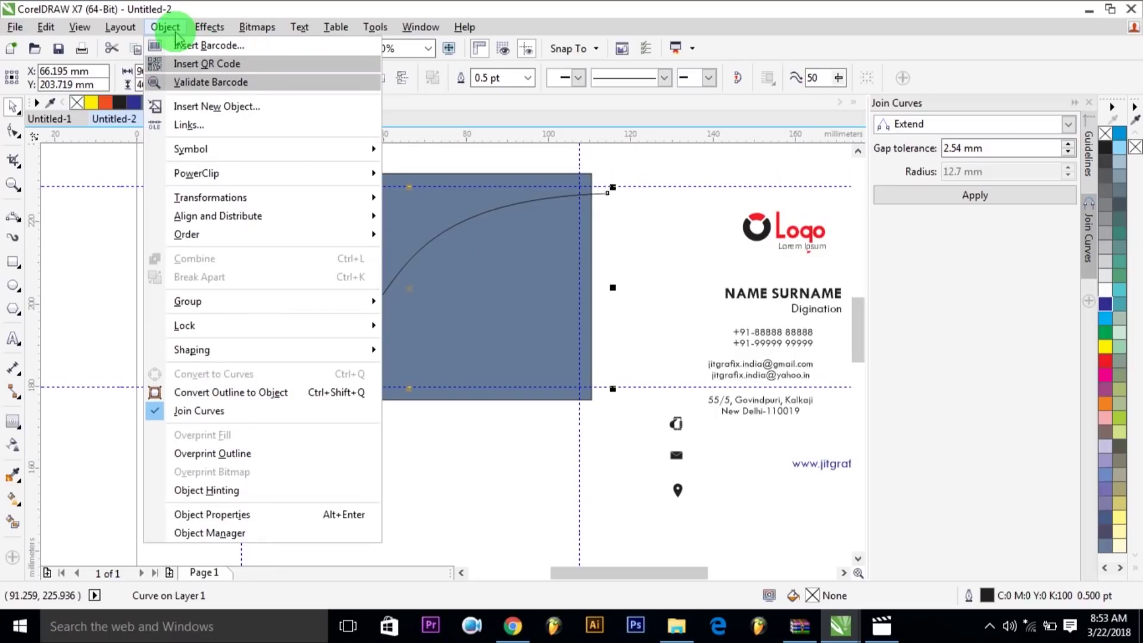
mouse_move(244, 235)
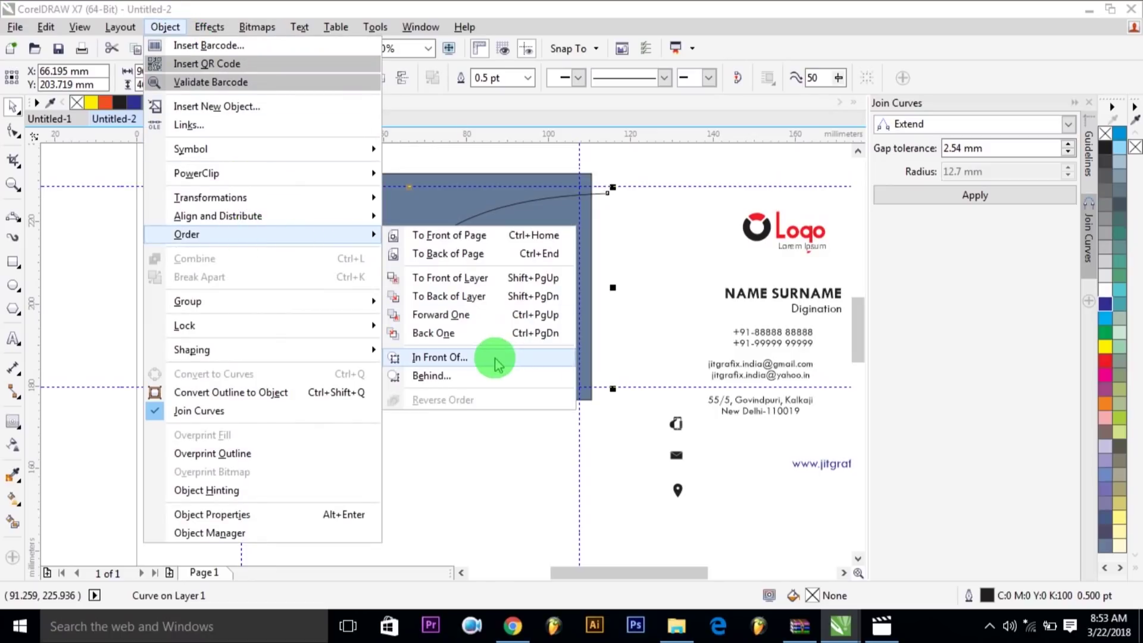
click(473, 240)
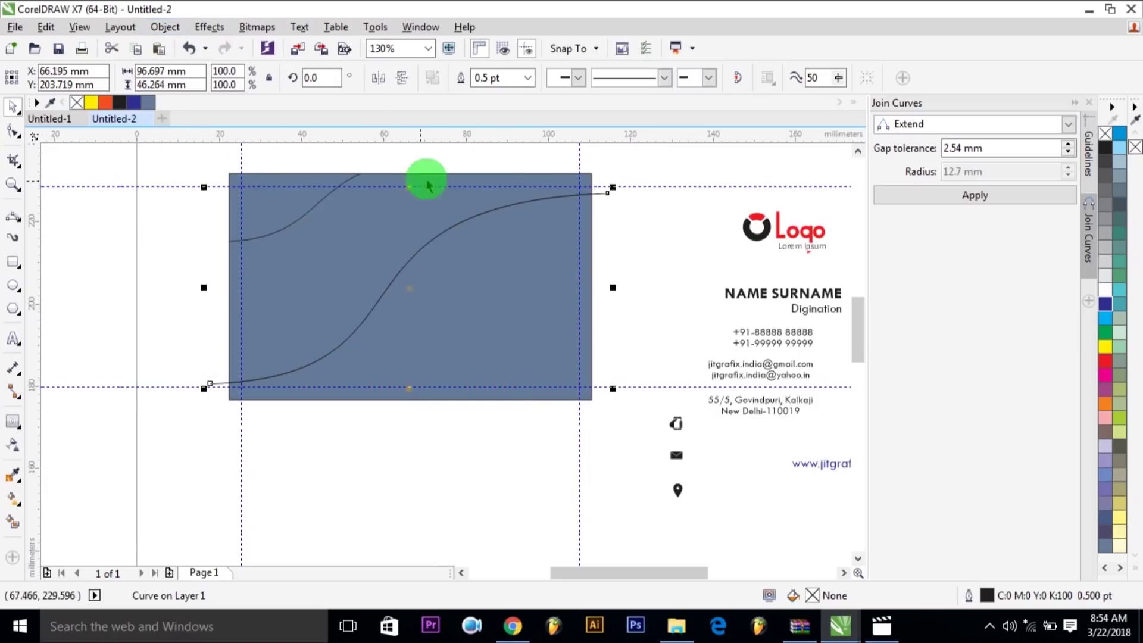
Fill the card's middle wave band with yellow and remove its outline
click(421, 212)
click(1121, 354)
right_click(1106, 135)
Fill the card's lower-right and upper-left areas with red and remove their outlines
click(447, 339)
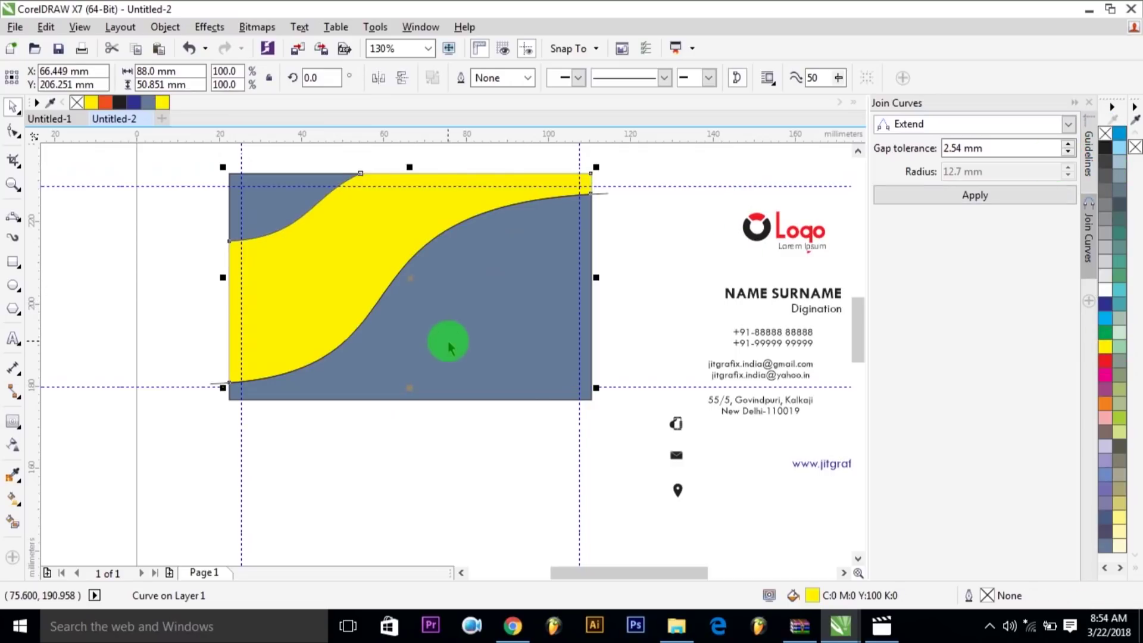
right_click(1106, 134)
click(1100, 362)
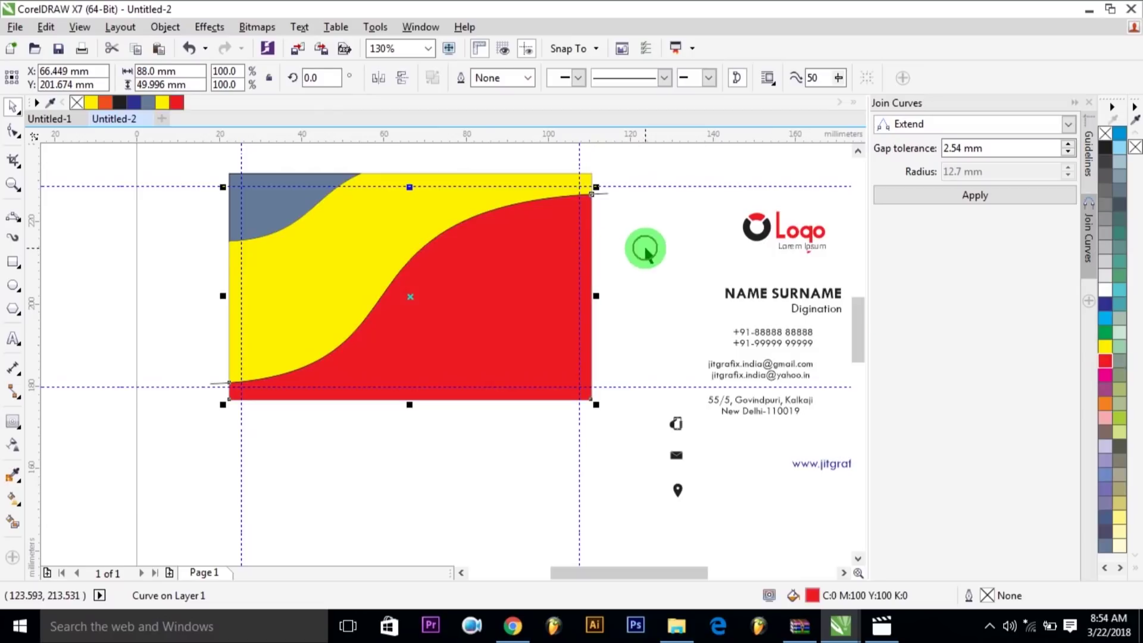
click(306, 212)
click(273, 204)
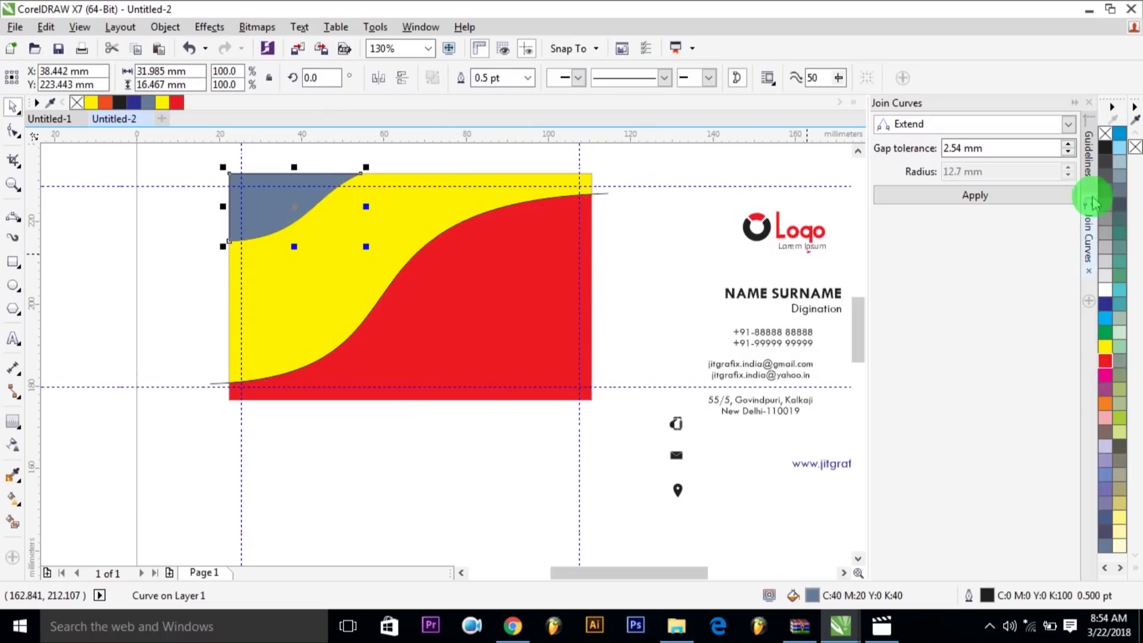
click(1101, 362)
right_click(1105, 135)
click(656, 238)
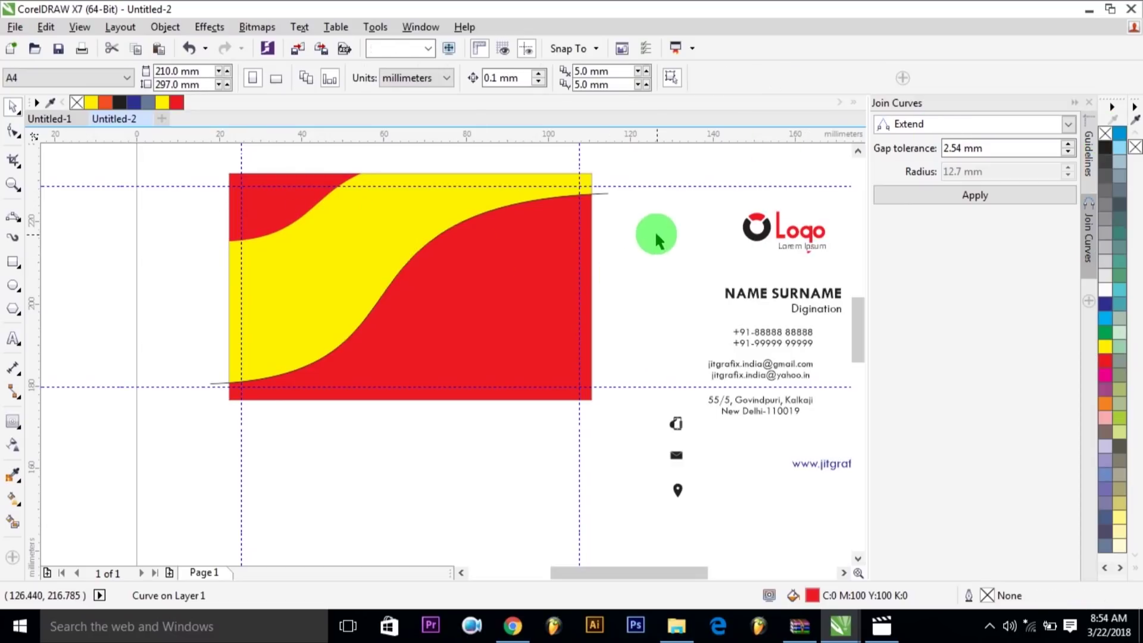
Apply a tapered Artistic Media preset stroke to the long S-curve
click(605, 194)
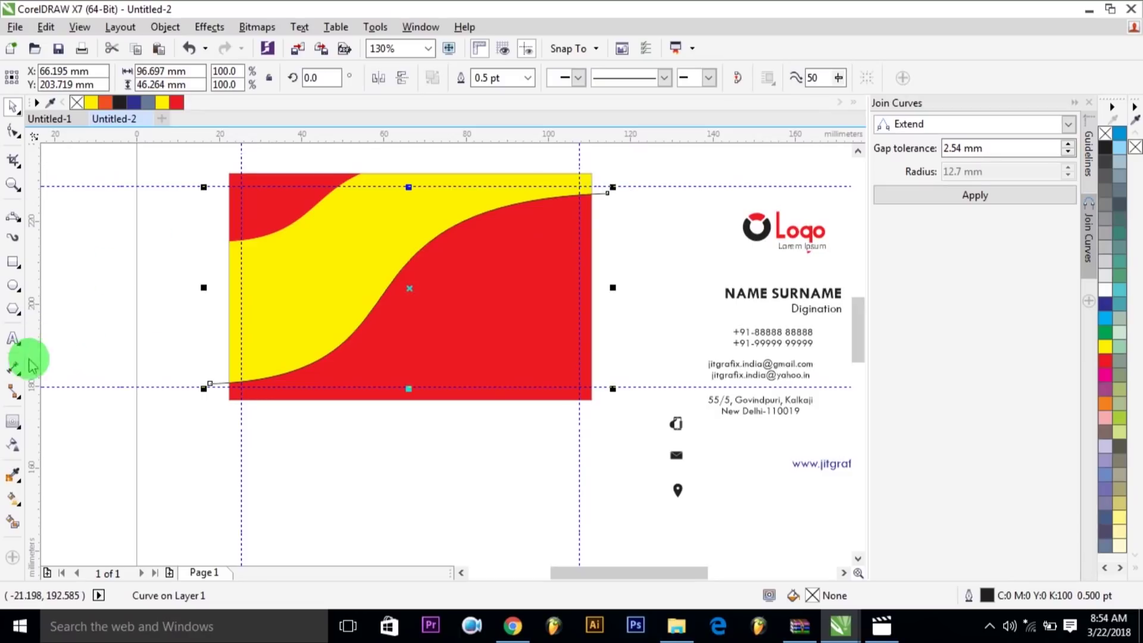
click(15, 243)
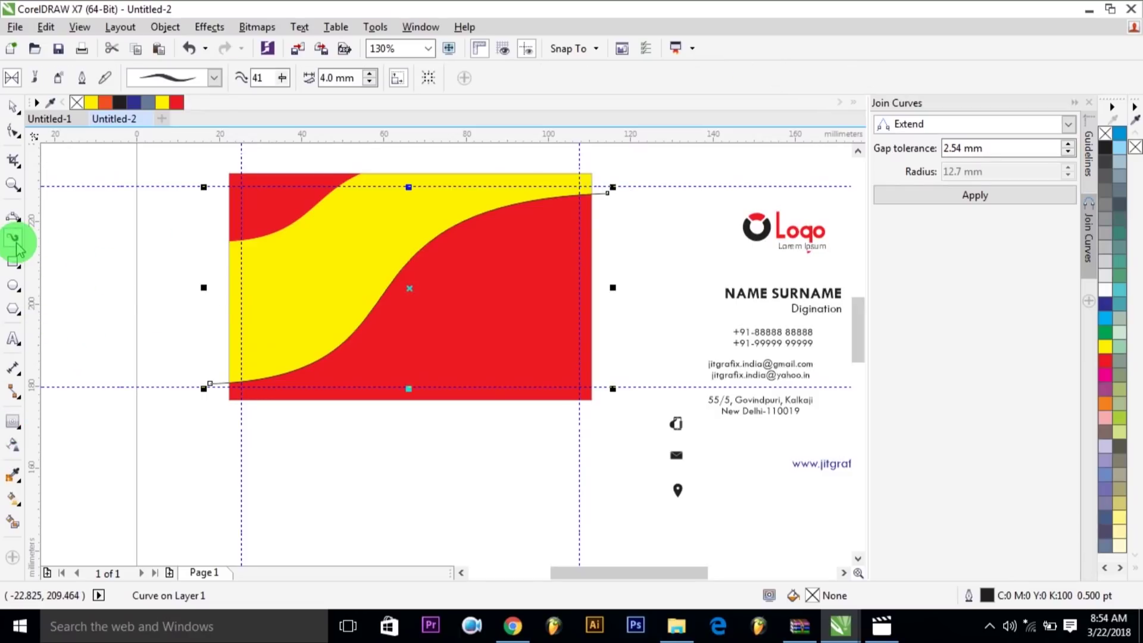
click(182, 83)
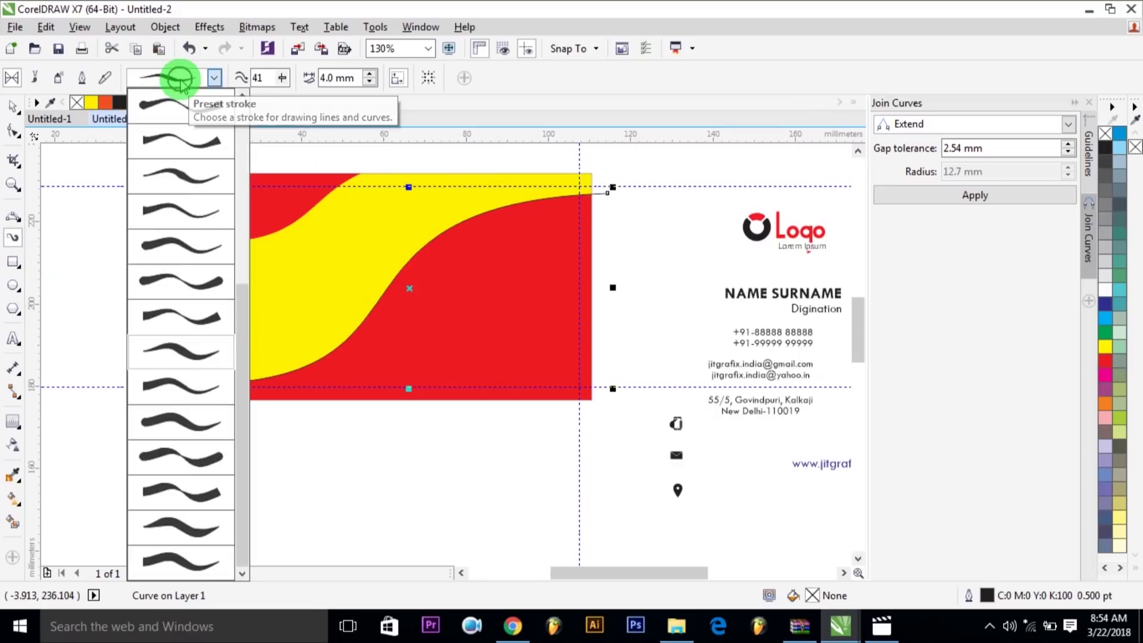
click(310, 92)
click(343, 81)
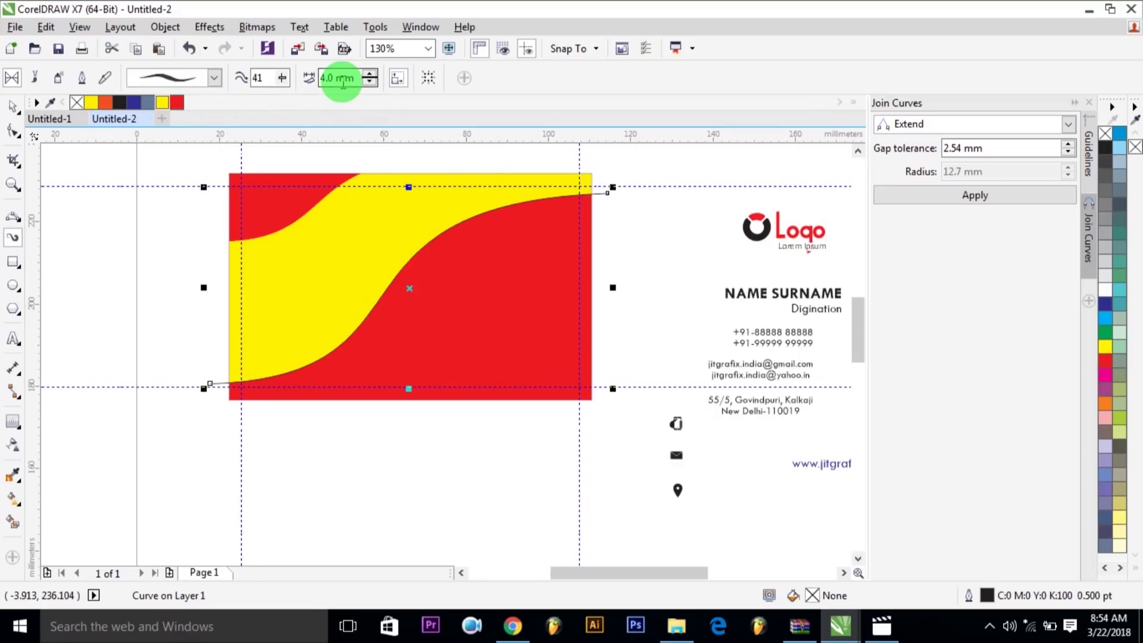
key(Return)
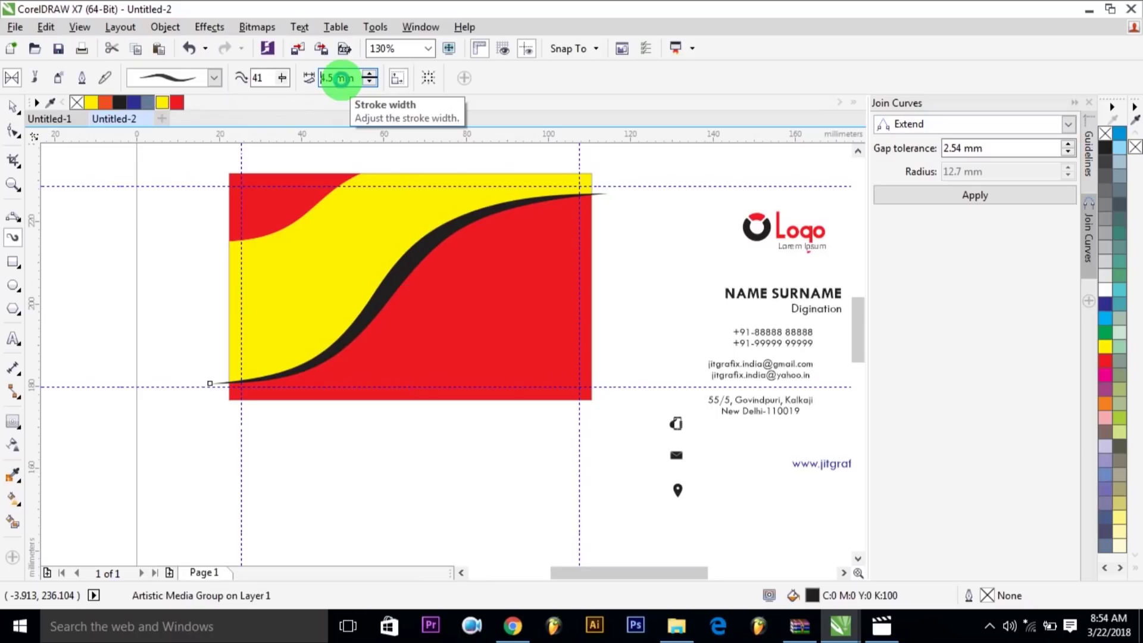
Set the S-curve's artistic stroke width to 3.5 mm, keeping the same tapered preset stroke
text(3.5)
key(Return)
text(4)
key(Return)
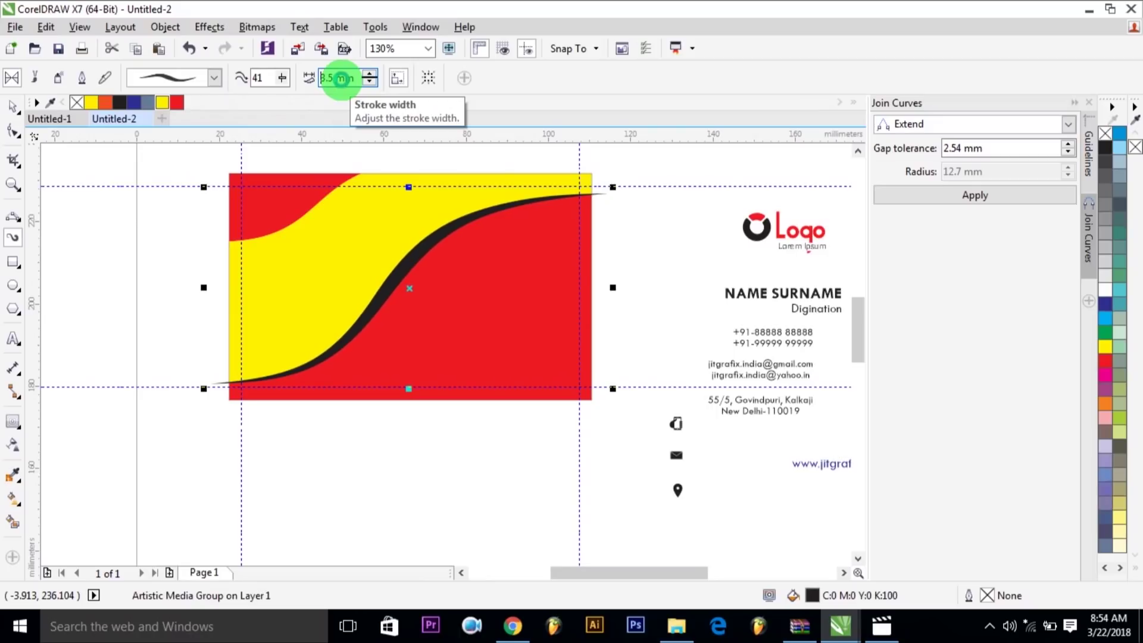
click(214, 78)
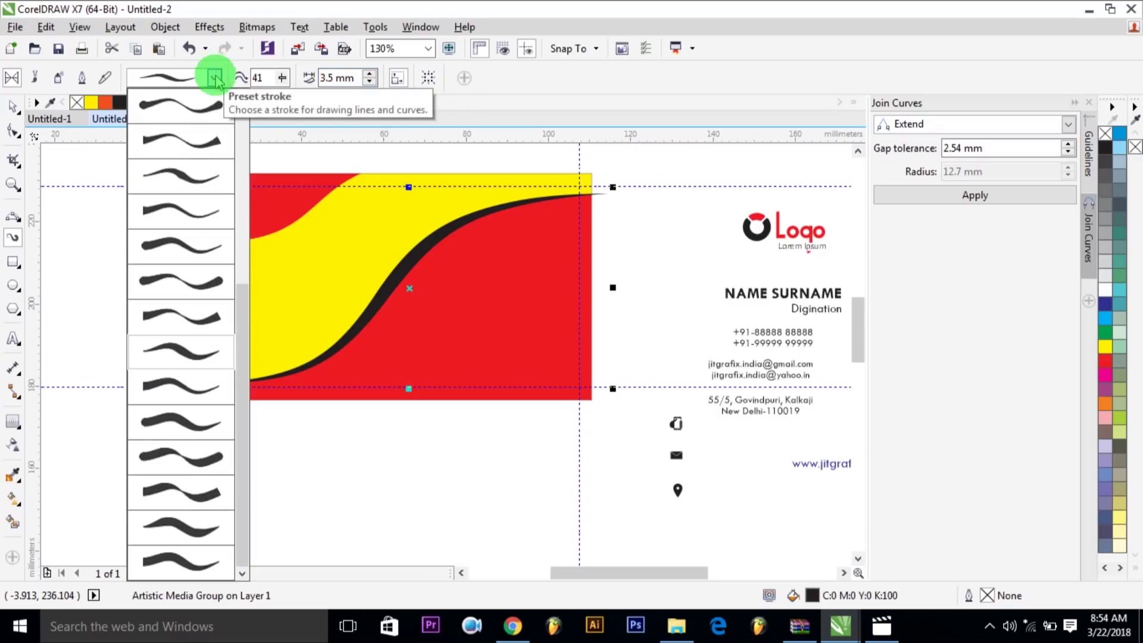
click(180, 354)
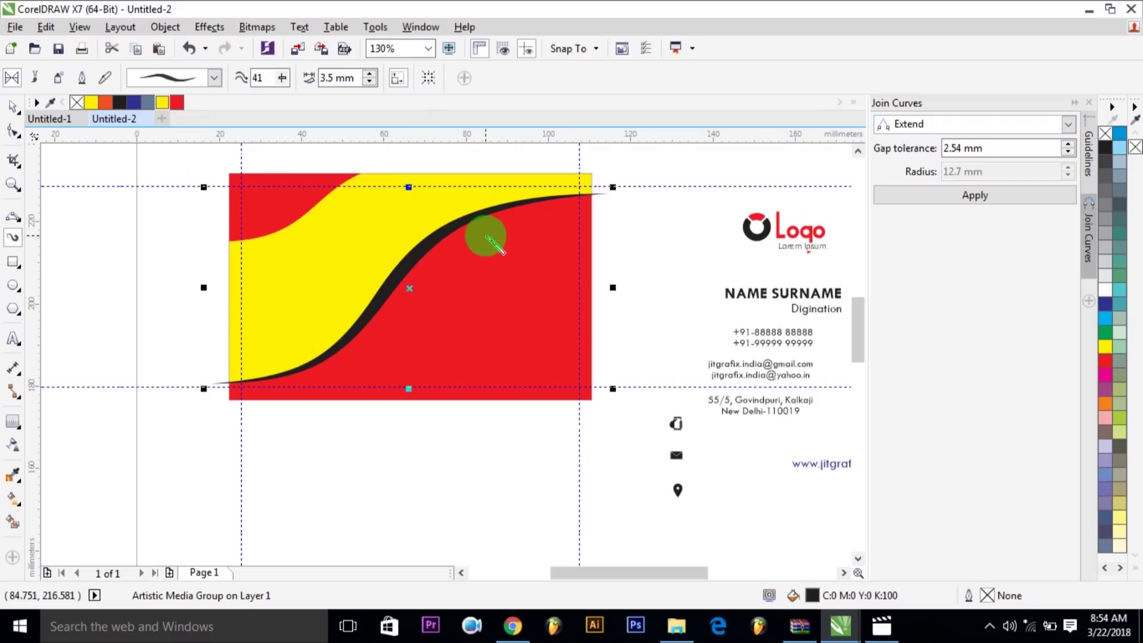
Break the artistic media group apart and move the separated base curve down and right, away from the black stroke
right_click(423, 241)
click(456, 273)
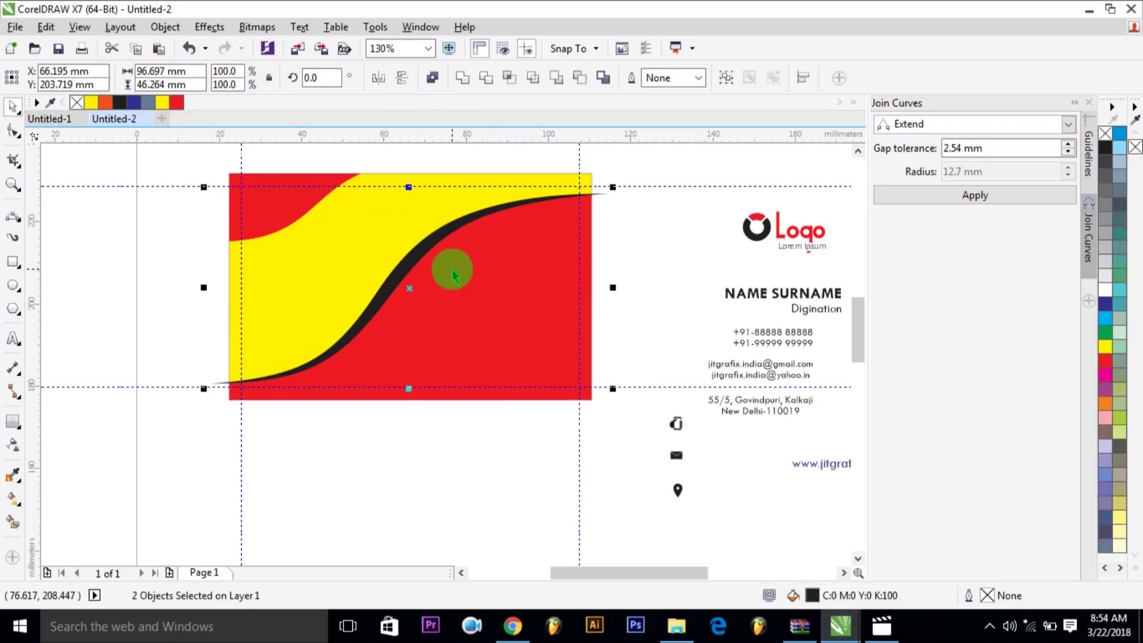
click(709, 196)
click(463, 247)
drag(463, 247, 488, 280)
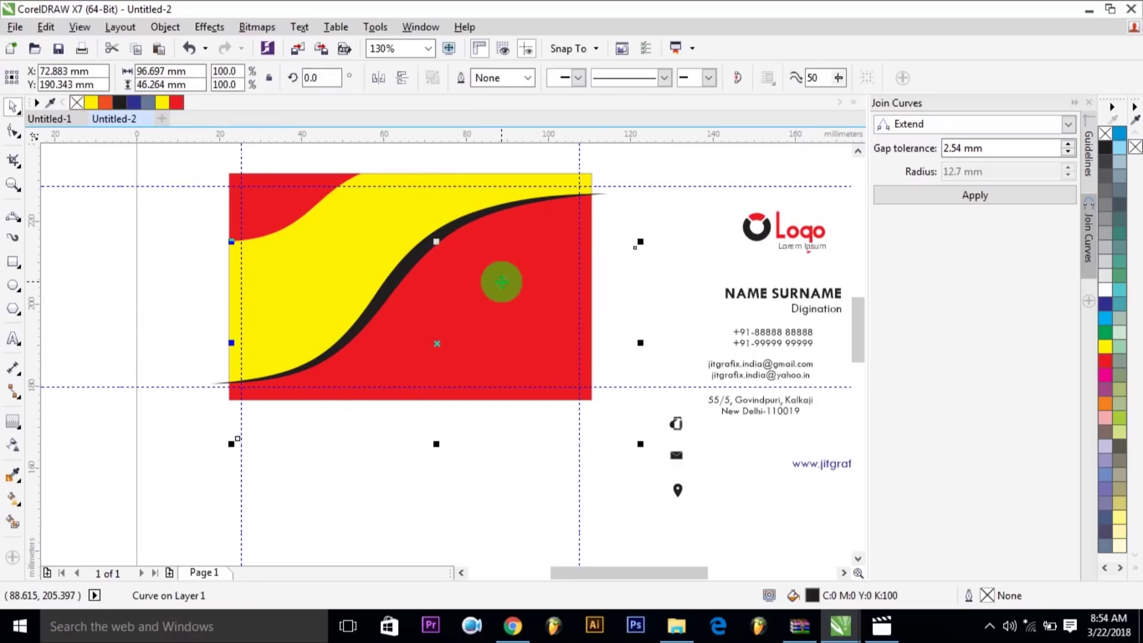
key(Escape)
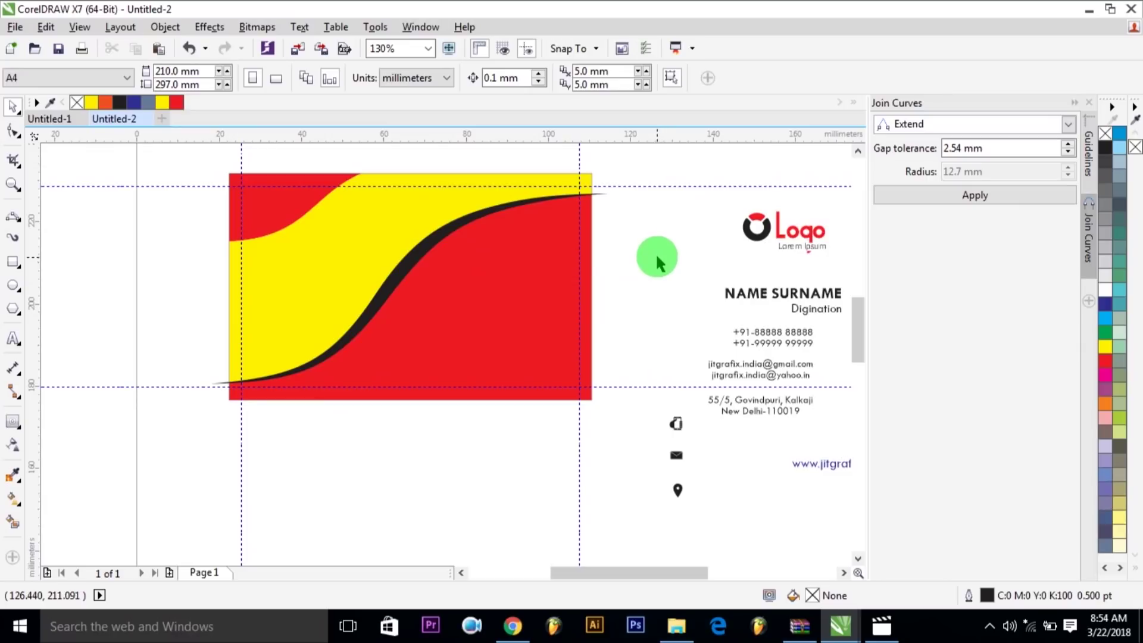
Give the black tapered S-curve stroke a linear fountain fill and add a middle colour node at about 53%
click(421, 252)
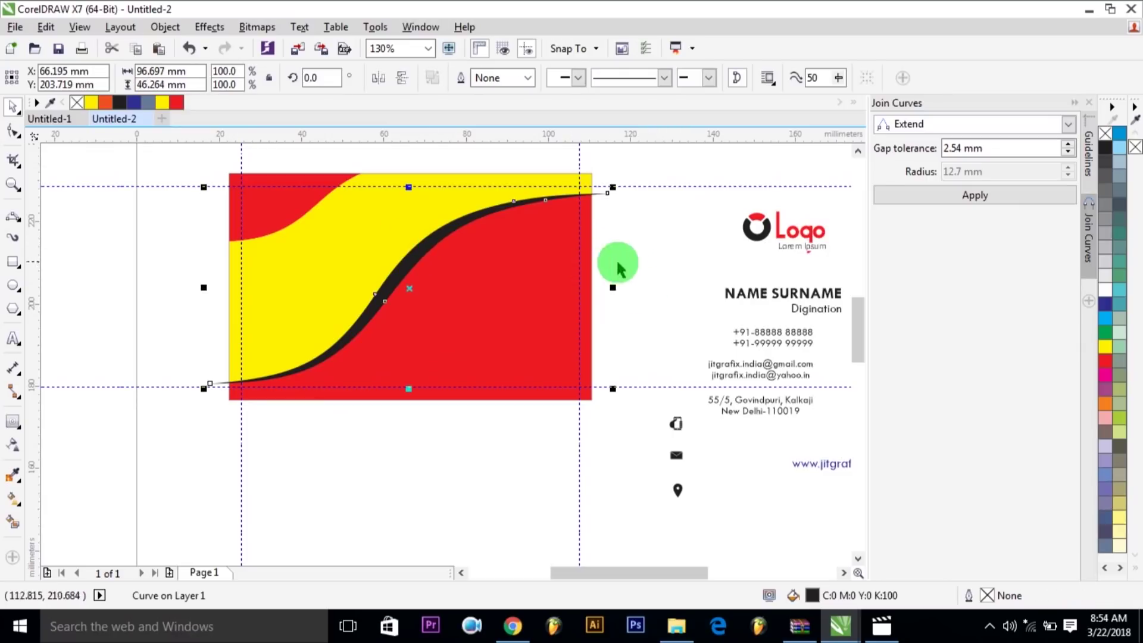
key(Escape)
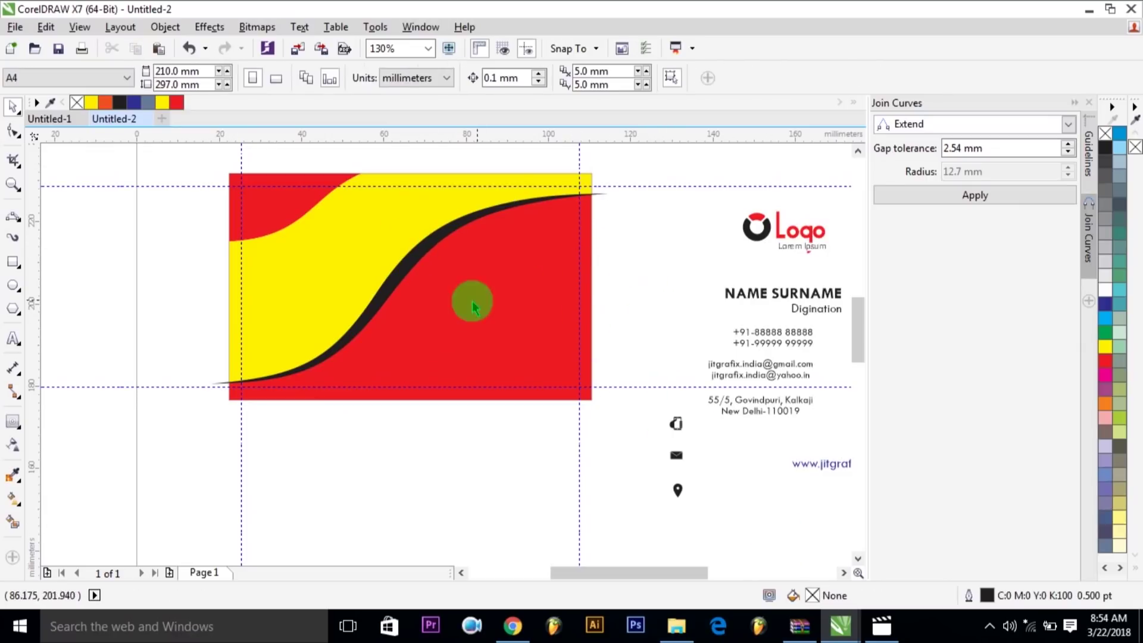
click(411, 260)
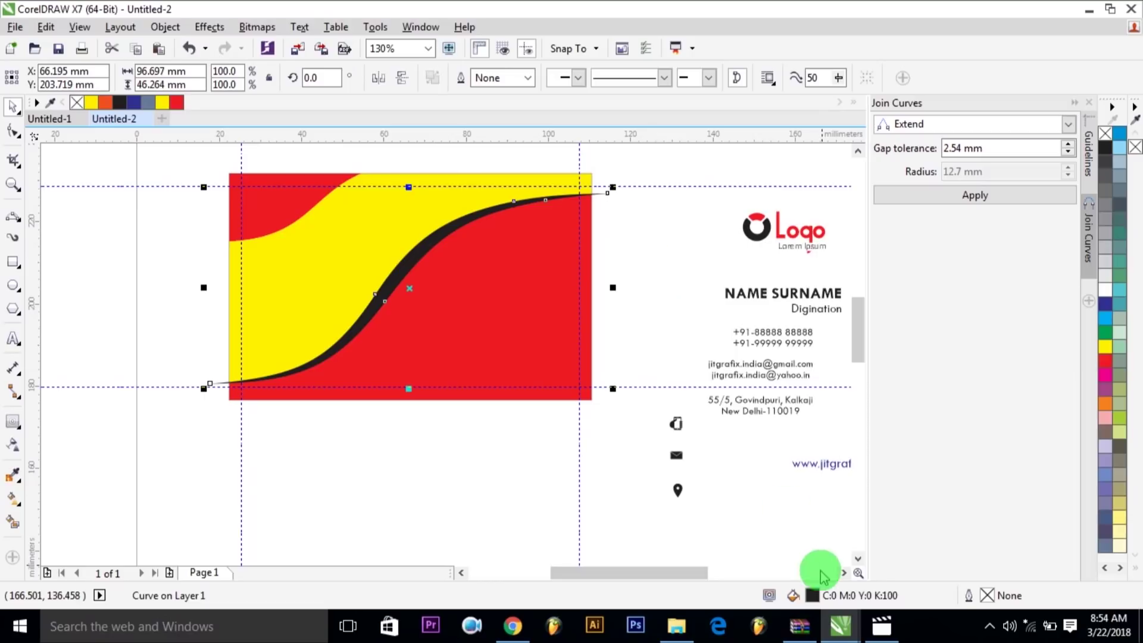
double_click(811, 595)
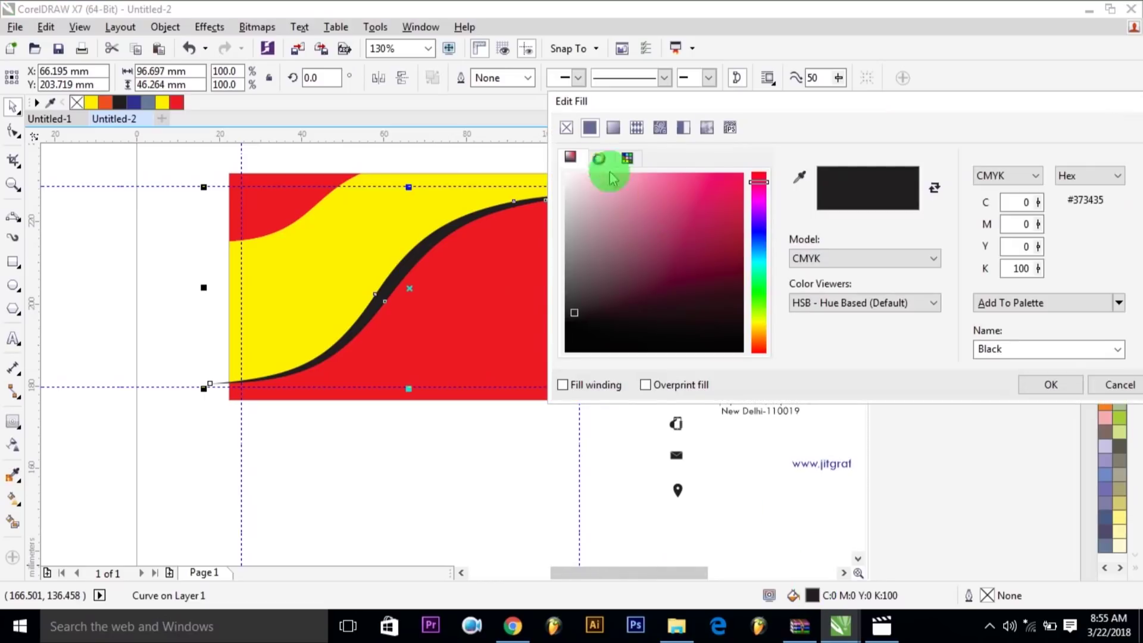
click(613, 128)
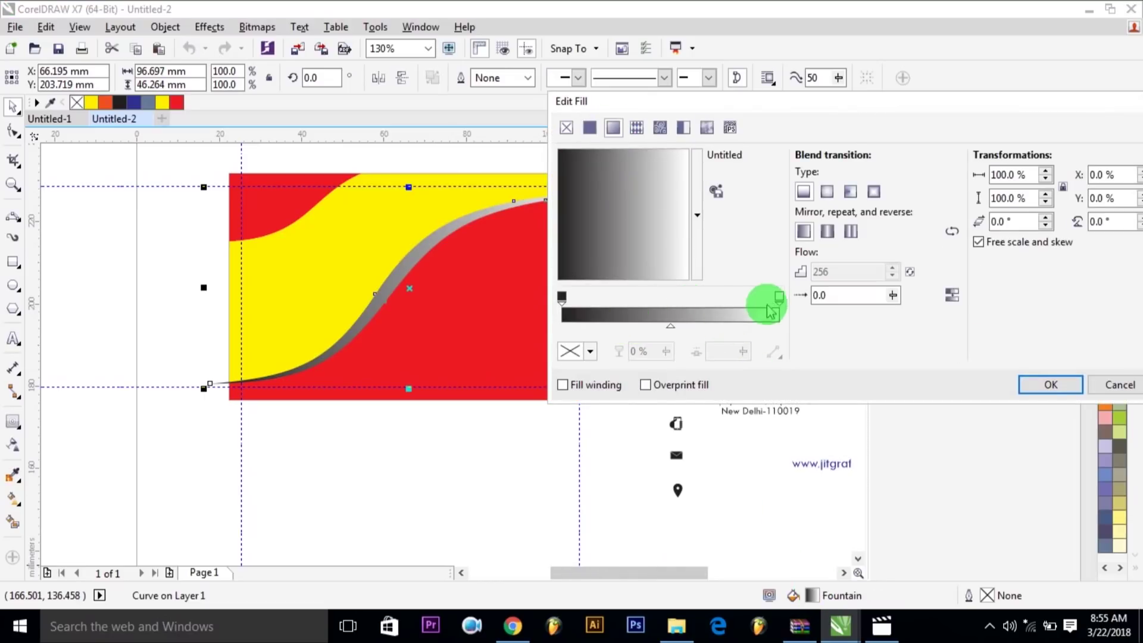
click(780, 297)
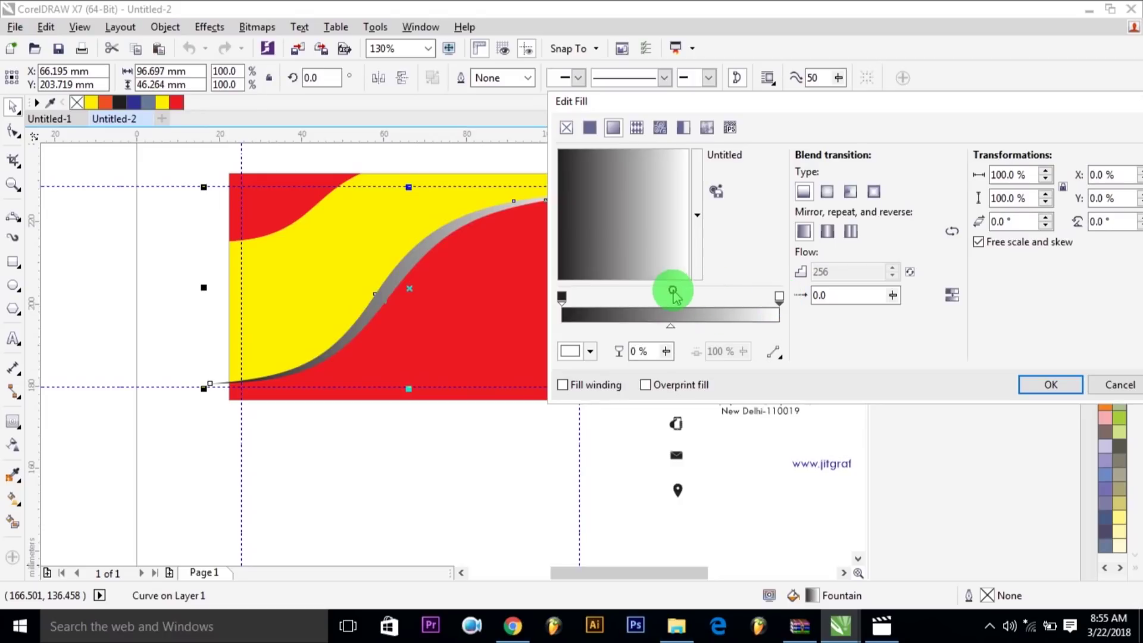
double_click(678, 307)
Set the end colour of the S-curve's fountain fill to C0 M0 Y0 K80
click(779, 297)
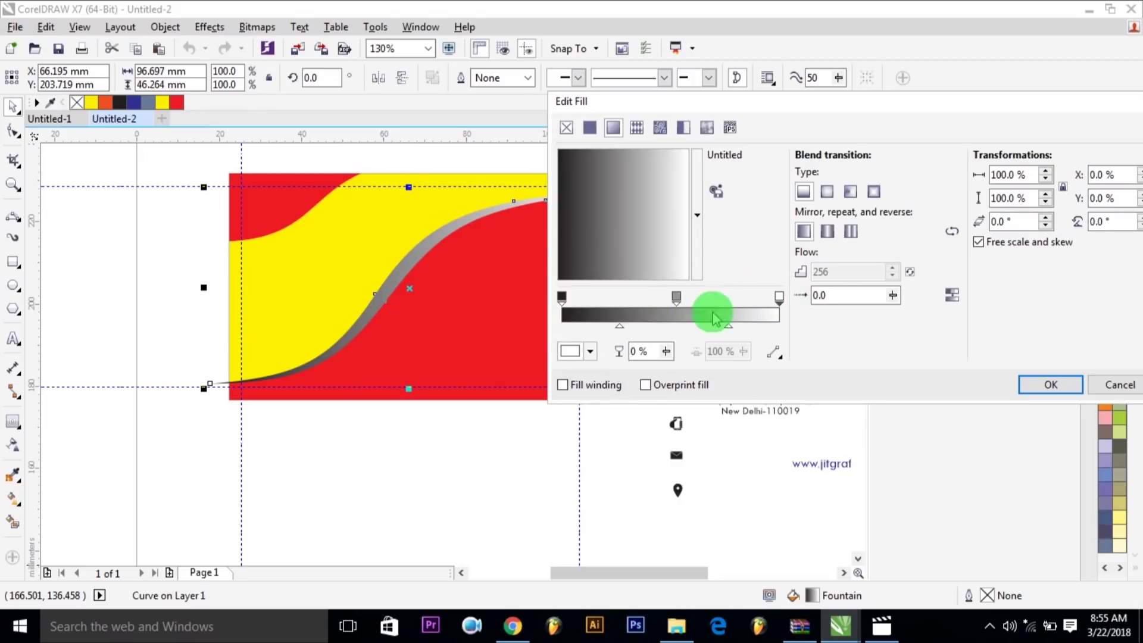
click(591, 352)
click(647, 497)
click(729, 437)
double_click(729, 437)
text(0)
key(Tab)
text(0)
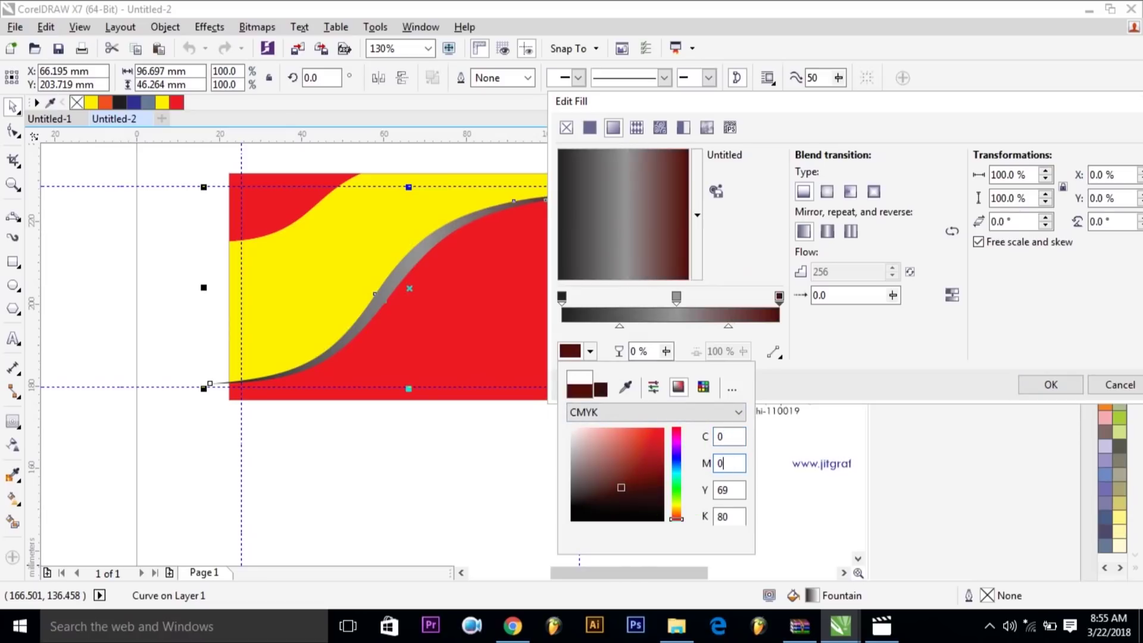
key(Tab)
text(0)
key(Tab)
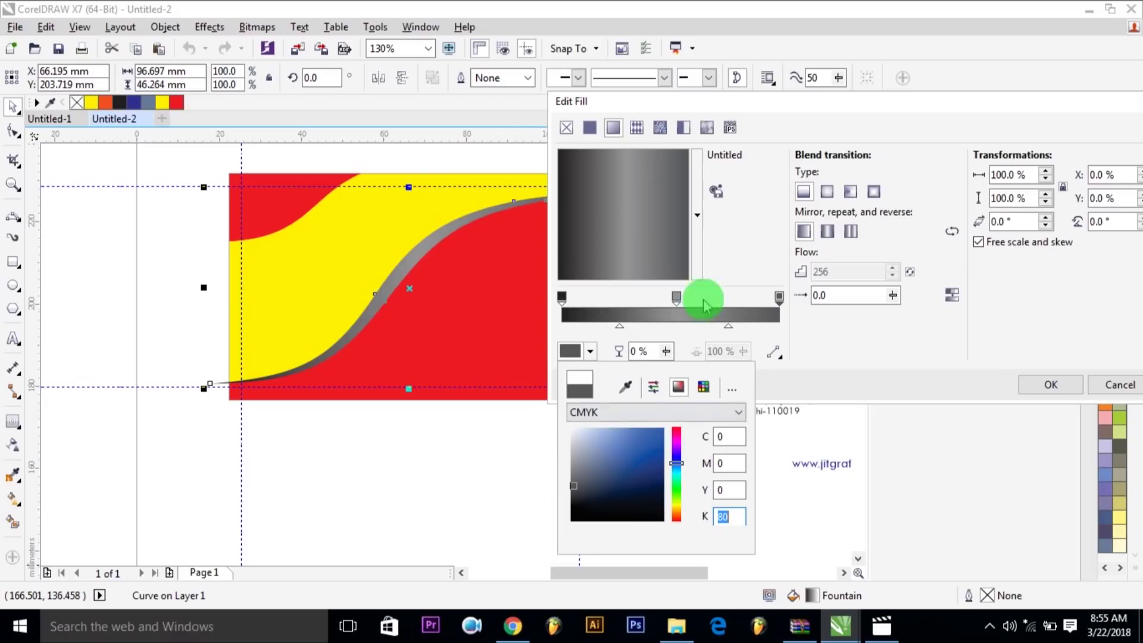
Change the fountain fill's middle node to a near-white colour of C0 M5 Y1 K0
click(684, 265)
click(676, 297)
click(615, 348)
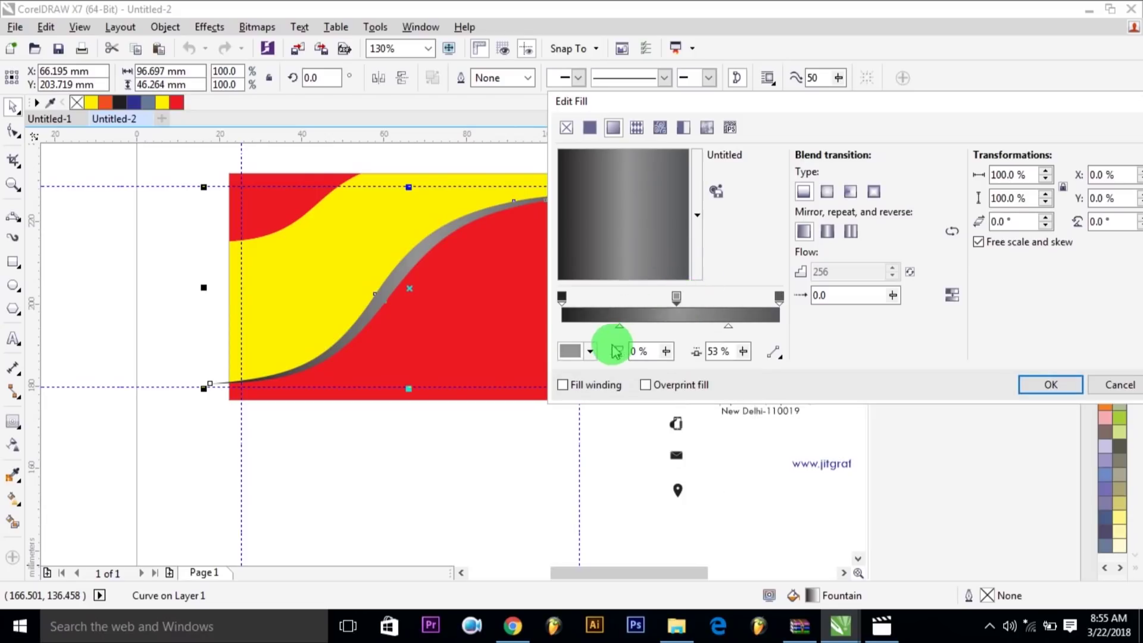
click(591, 351)
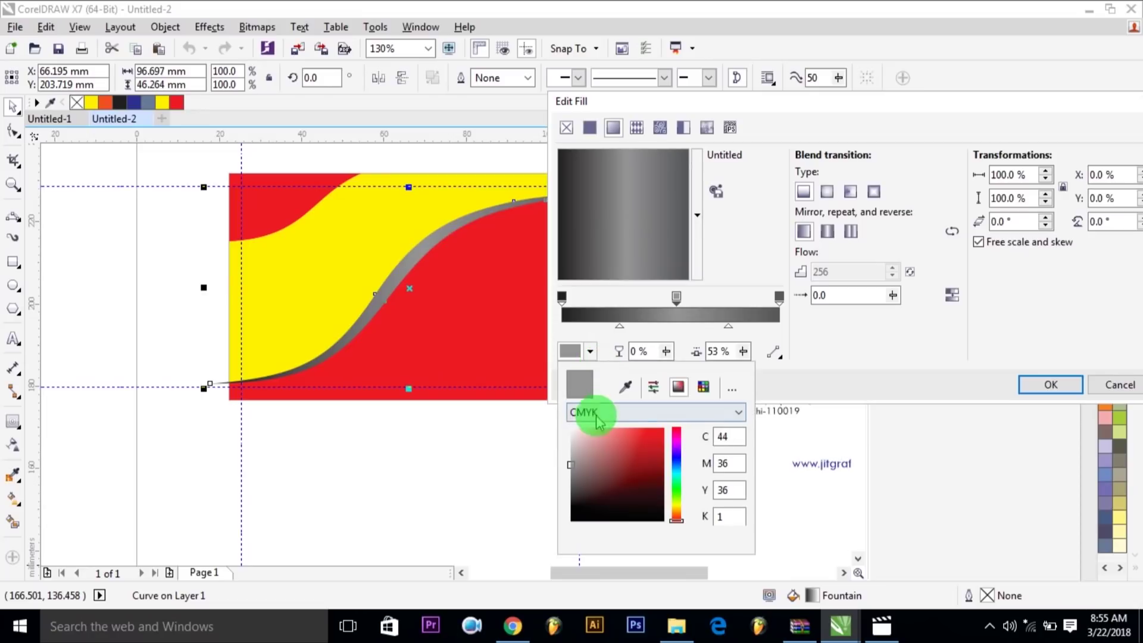
drag(567, 464, 575, 425)
click(812, 369)
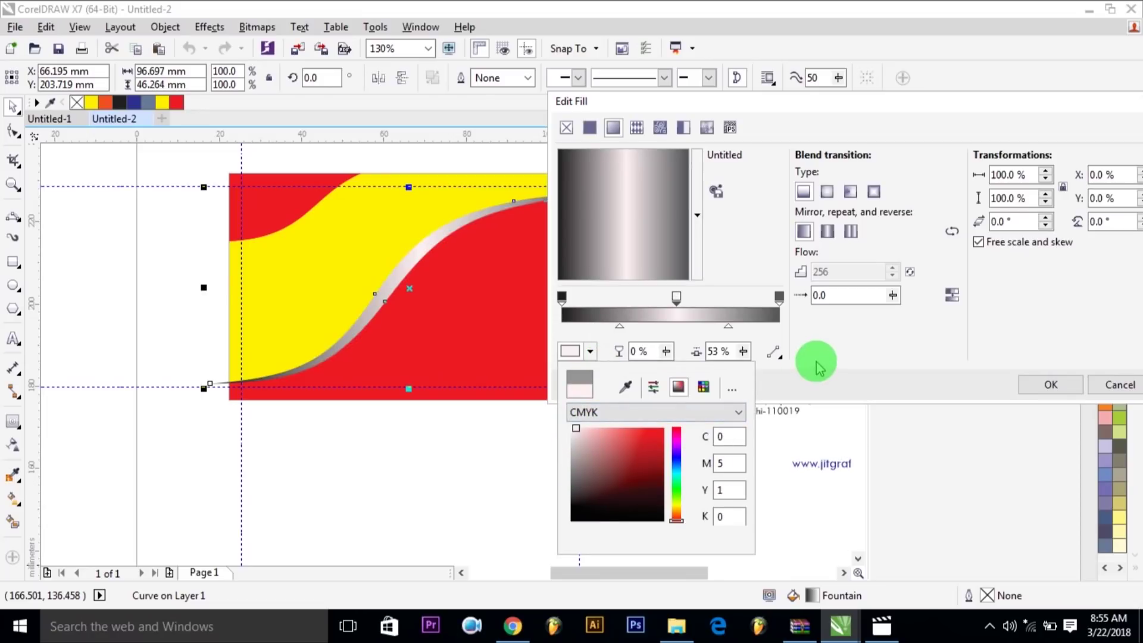
Shift the near-white node slightly toward the gradient's start and bring both blend midpoints closer to it, the first at 67%
mouse_move(731, 330)
mouse_down()
mouse_move(669, 299)
mouse_move(604, 324)
mouse_move(633, 326)
mouse_up()
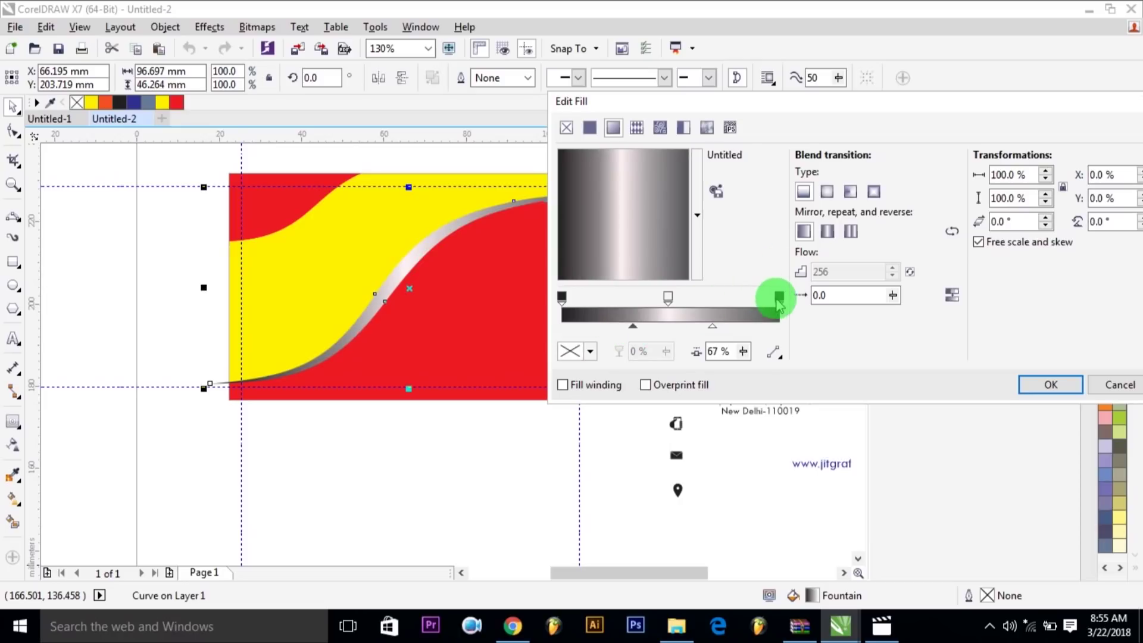
click(778, 299)
drag(712, 333, 698, 328)
click(786, 297)
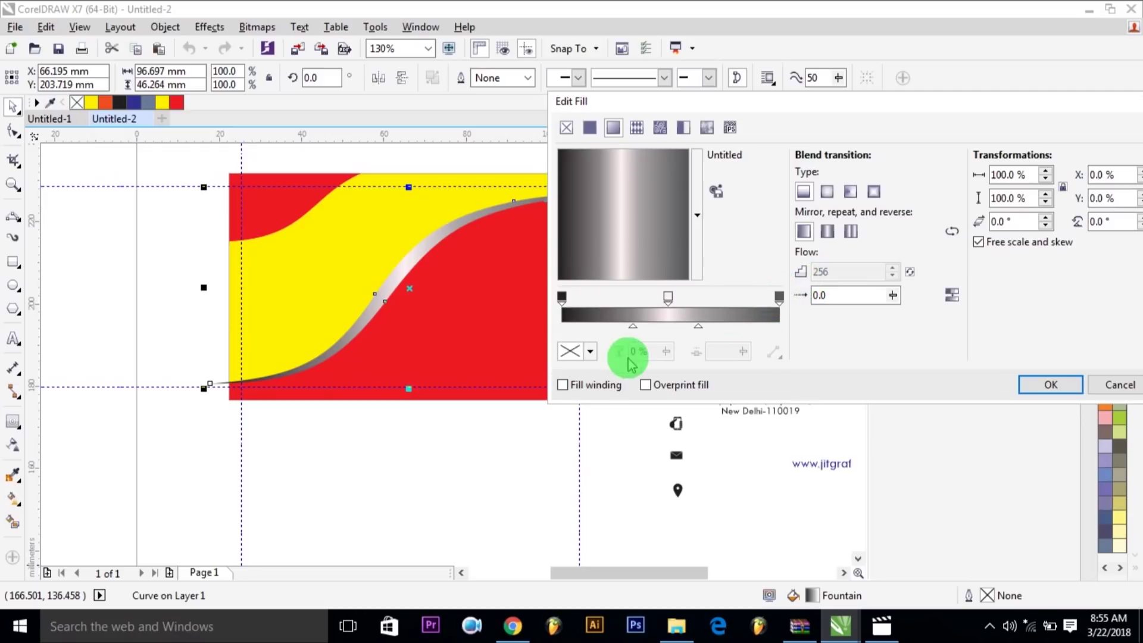
Set the gradient's end colour to rich black with C, M, Y and K all at 100
click(779, 296)
click(590, 351)
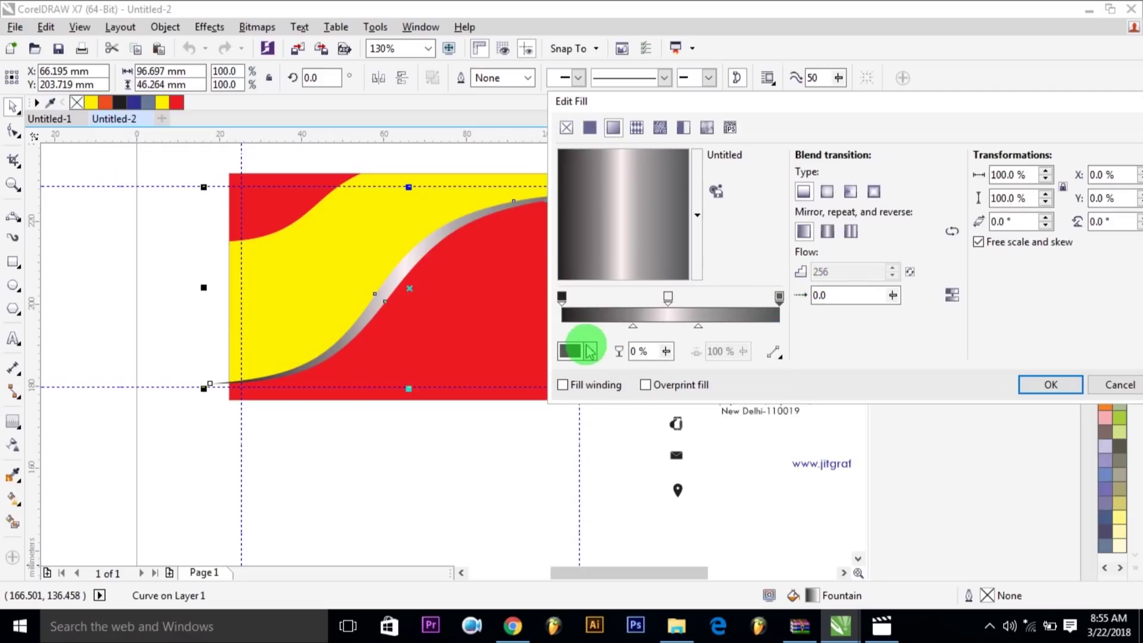
double_click(745, 515)
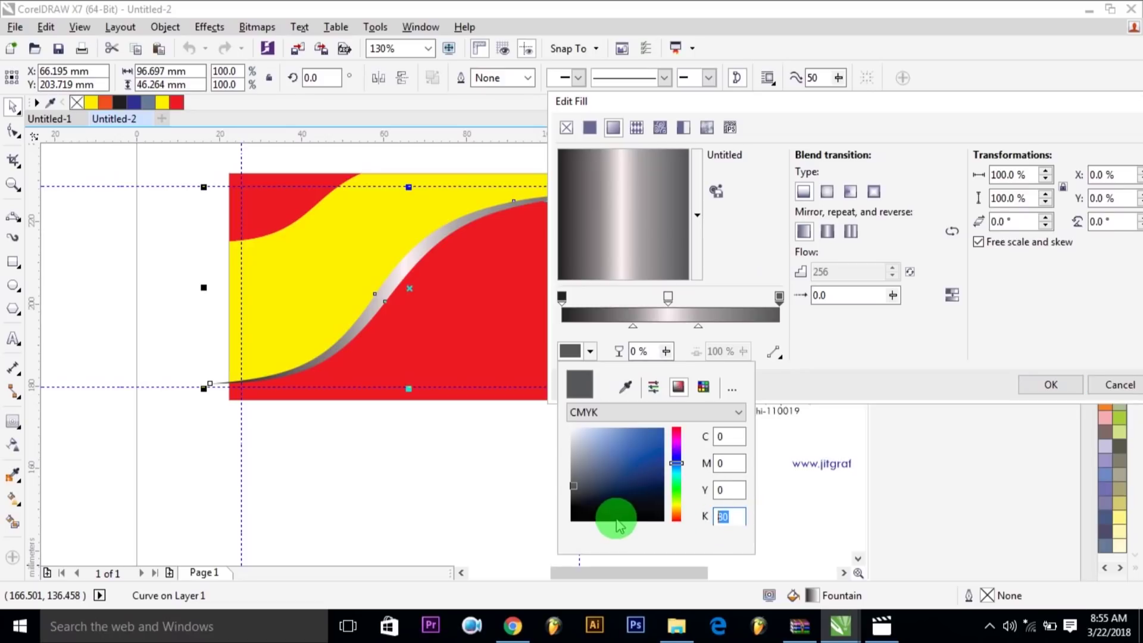
text(100)
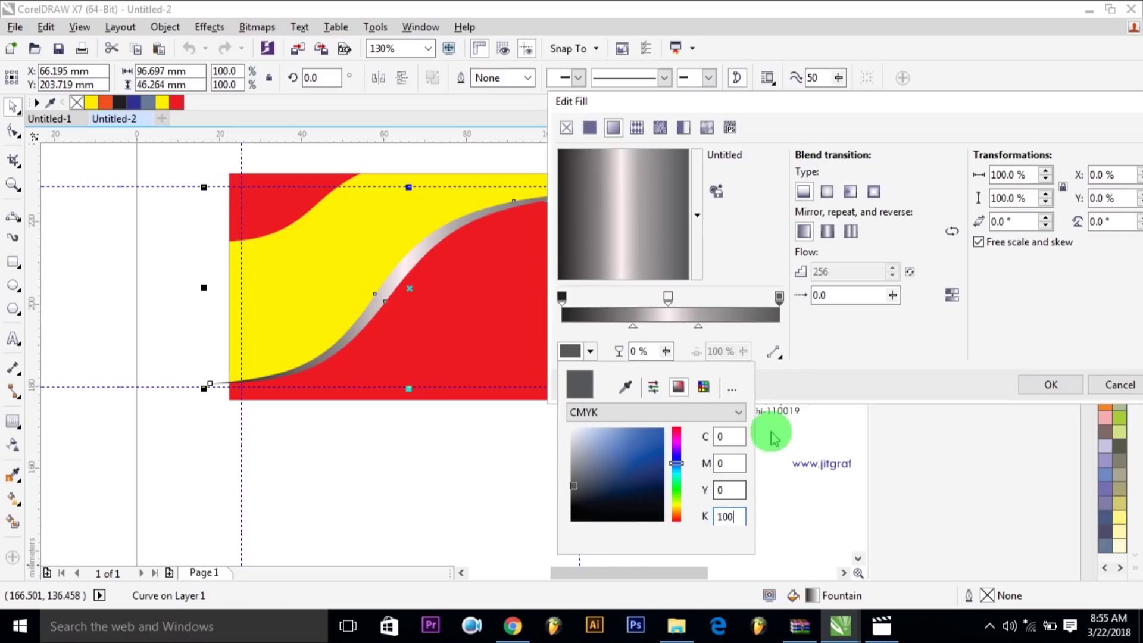
click(730, 436)
text(100)
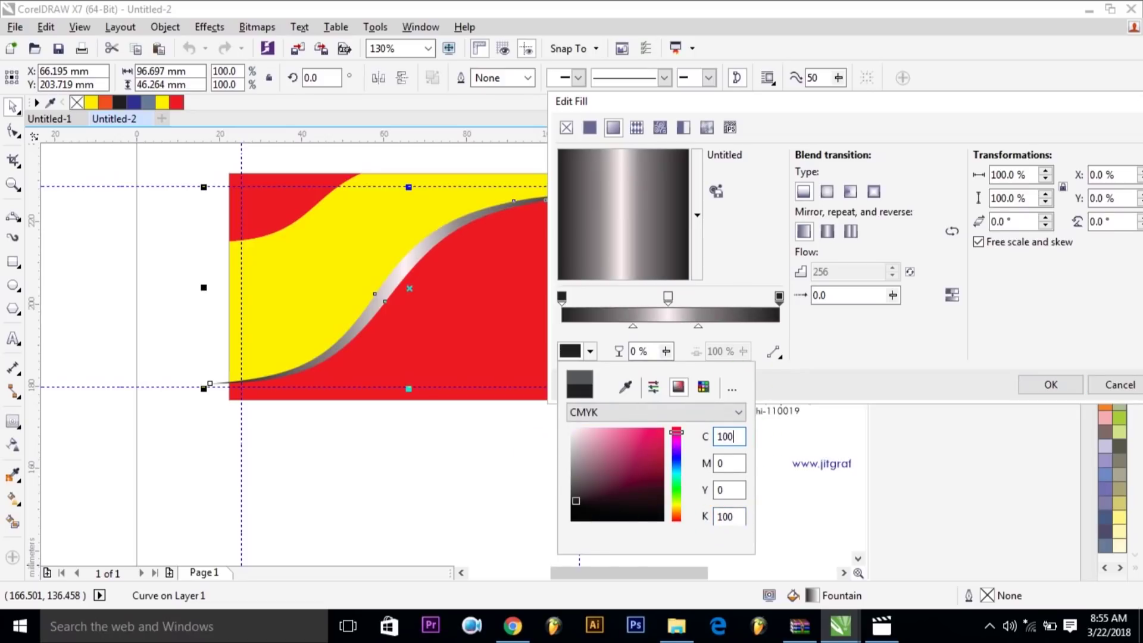
key(Tab)
key(Tab)
key(Tab)
text(100)
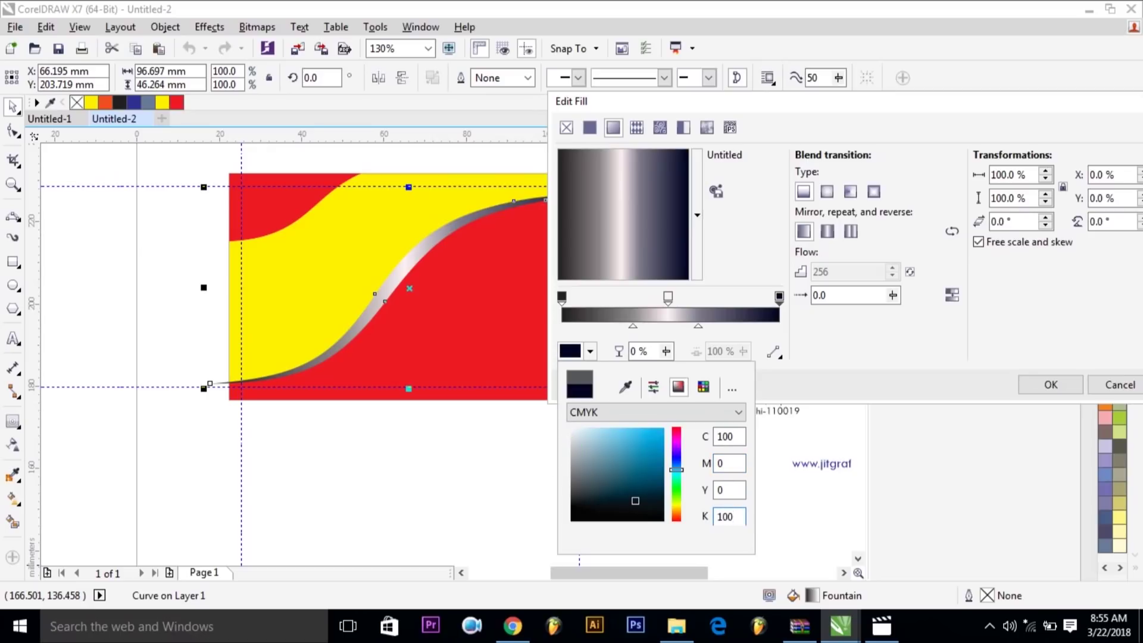
click(726, 463)
text(100)
key(Tab)
text(10)
key(Tab)
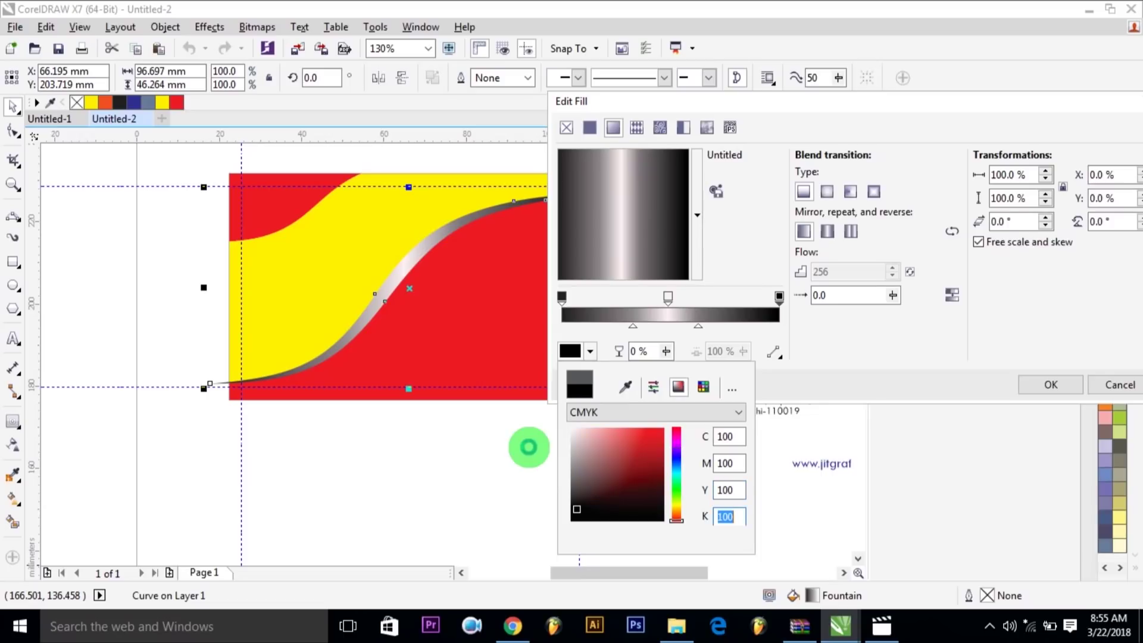
Set the gradient's start colour to rich black with C, M, Y and K all at 100
click(563, 299)
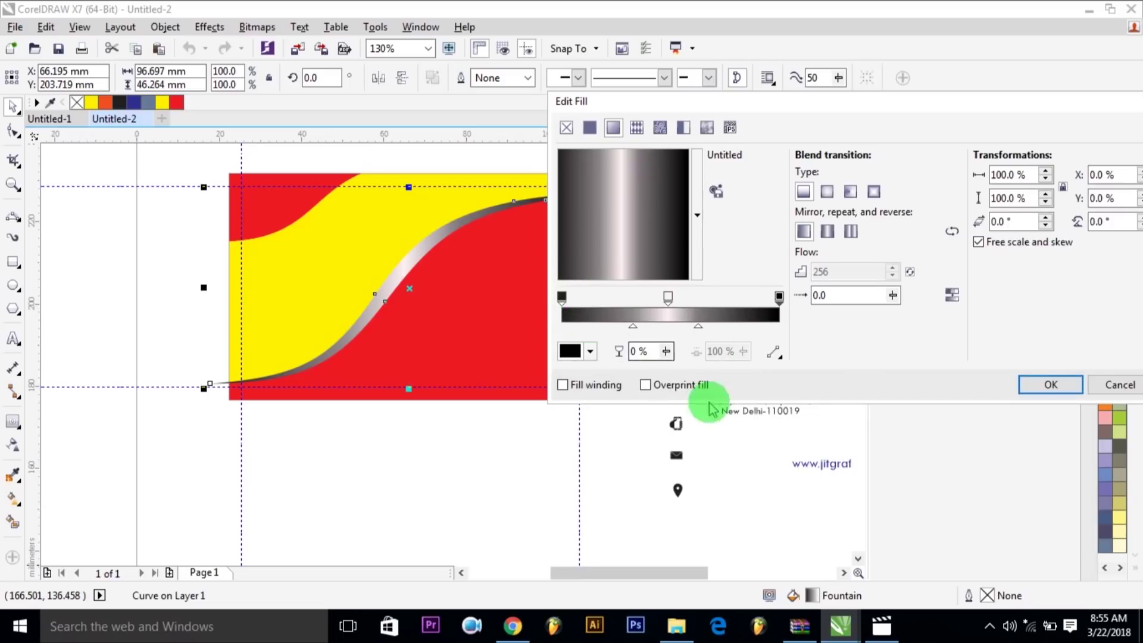
click(590, 351)
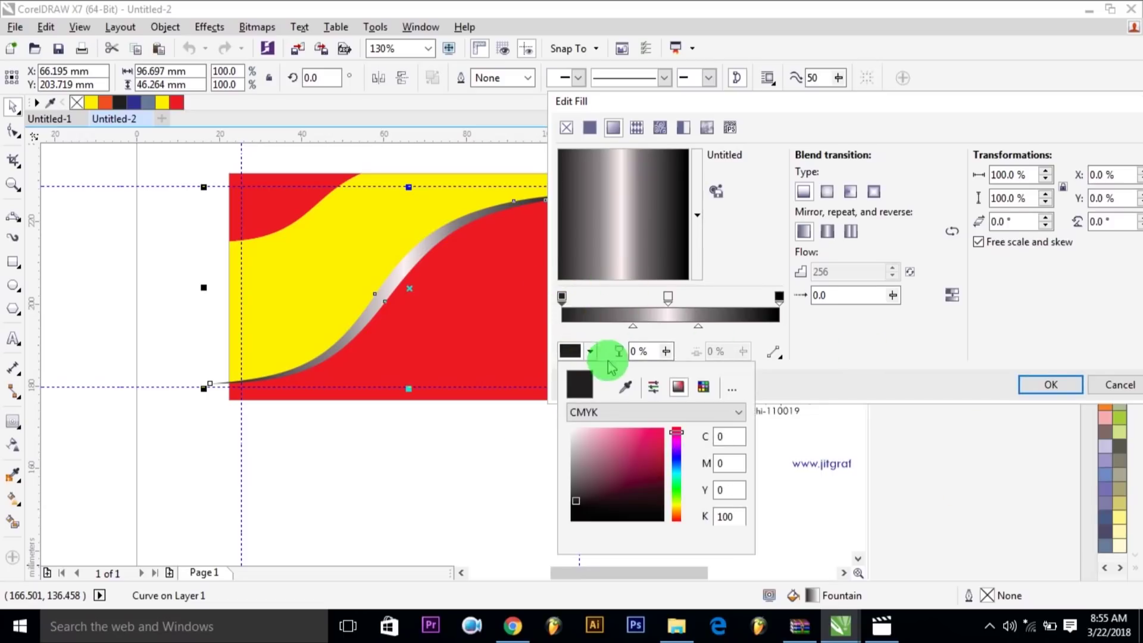
text(10)
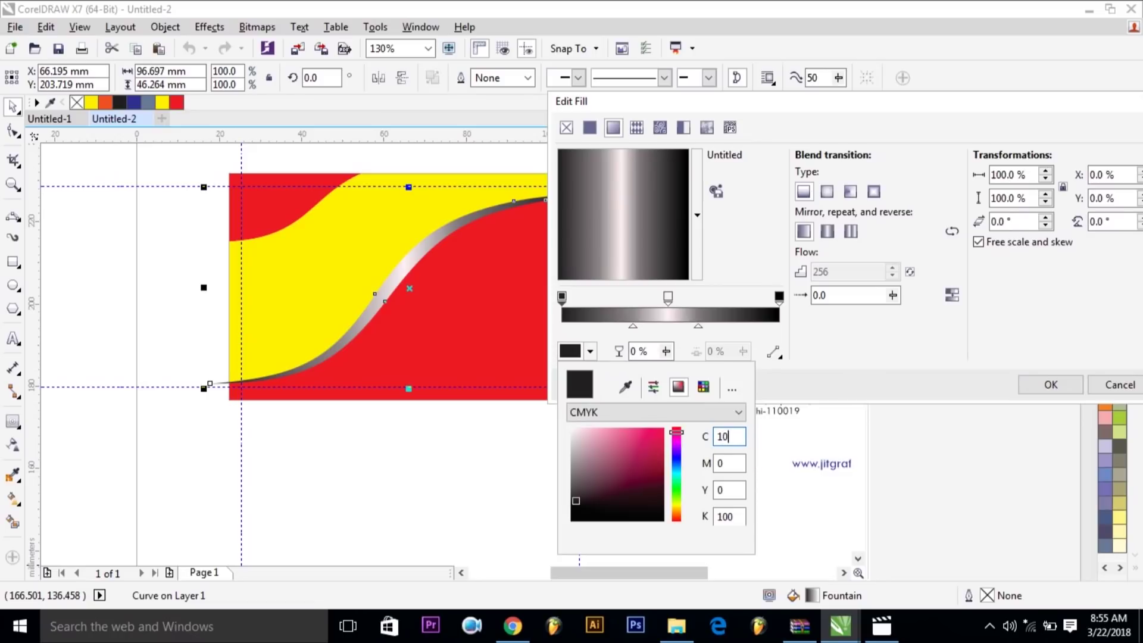
text(0)
key(Tab)
text(100)
key(Tab)
text(100)
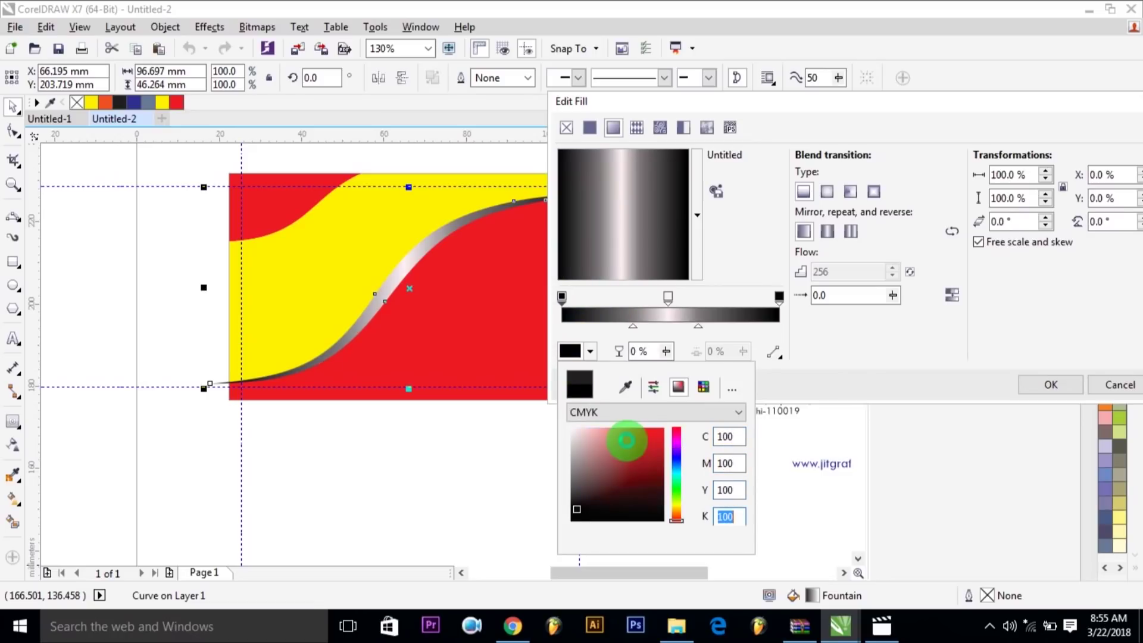
Move the blend midpoint between the black start colour and the near-white node to 76%
click(635, 326)
drag(635, 327, 644, 326)
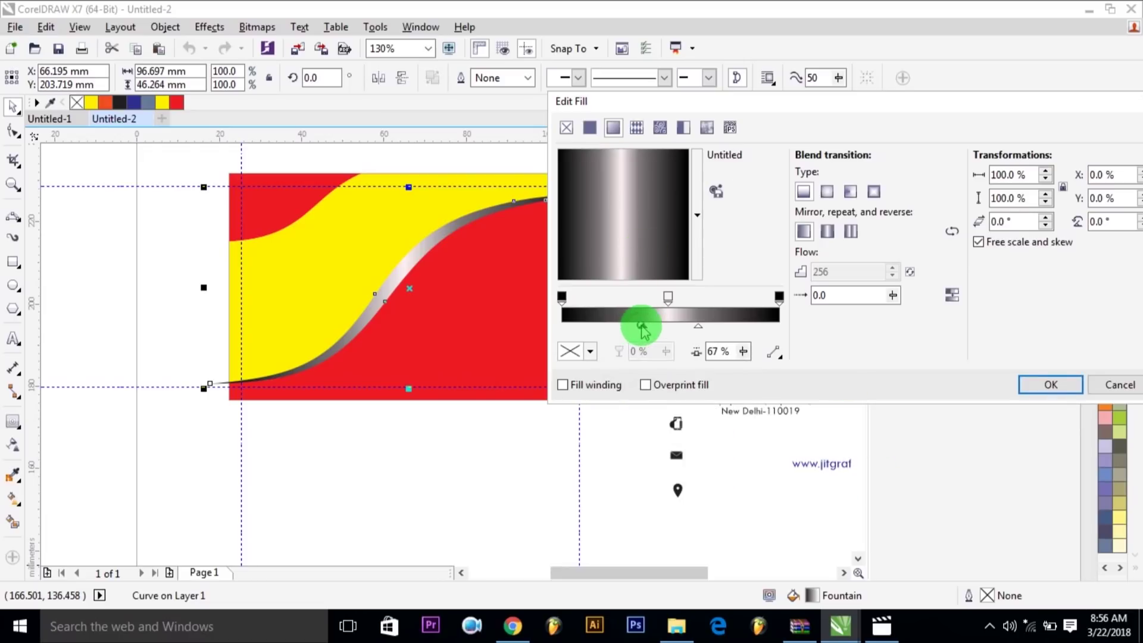
click(723, 351)
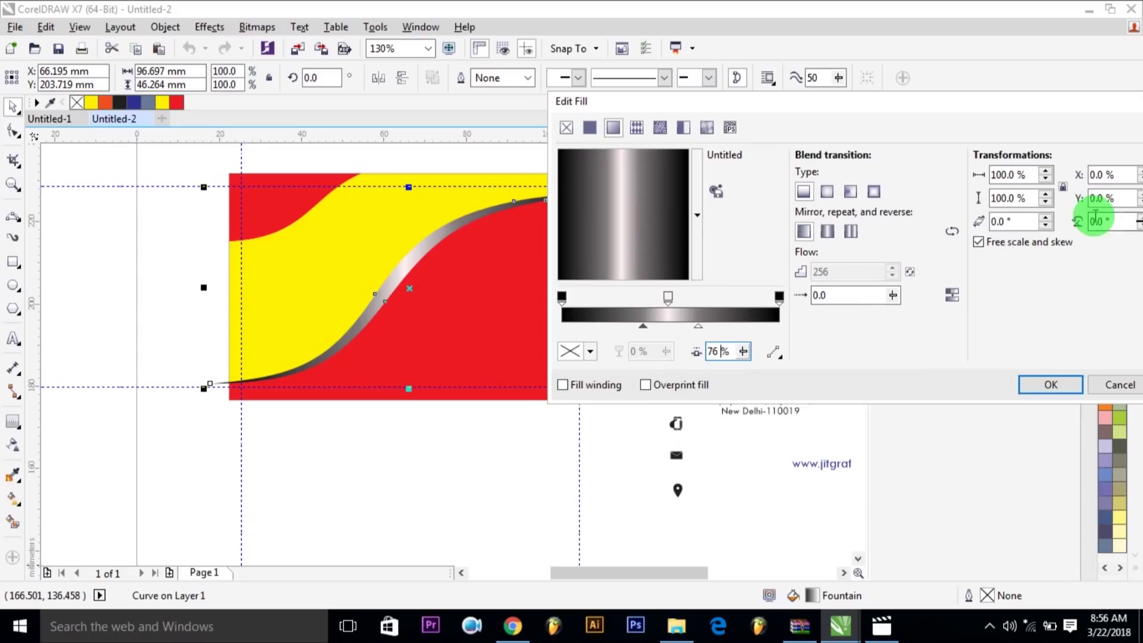
Rotate the fountain fill to 121.8° so the highlight runs diagonally across the S-curve stroke
scroll(1101, 222, up, 1)
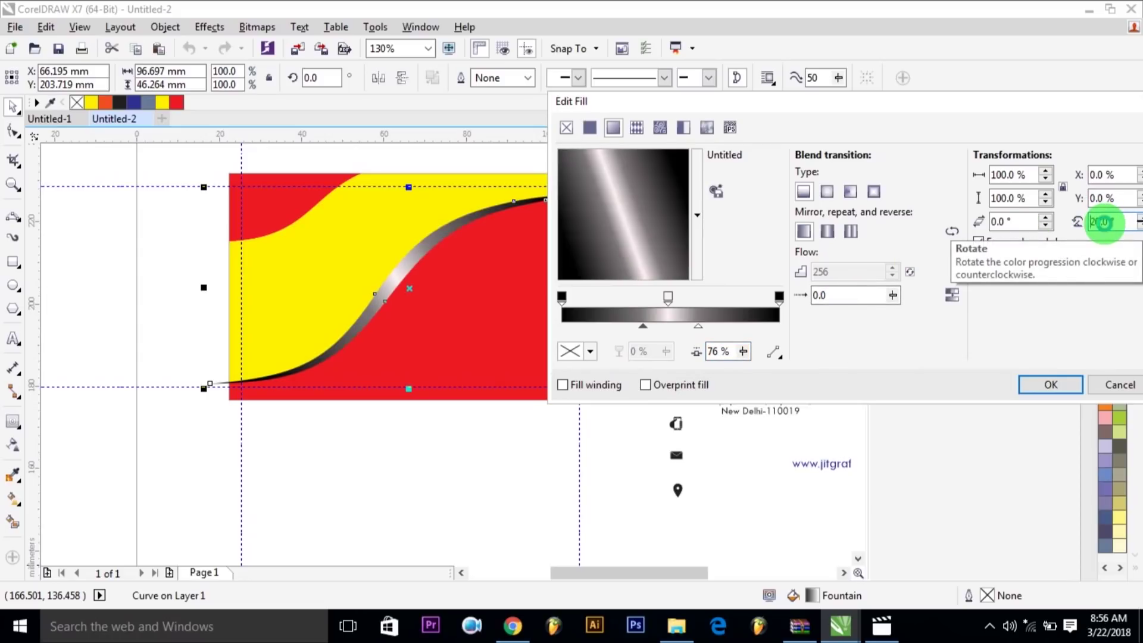
scroll(1104, 221, up, 14)
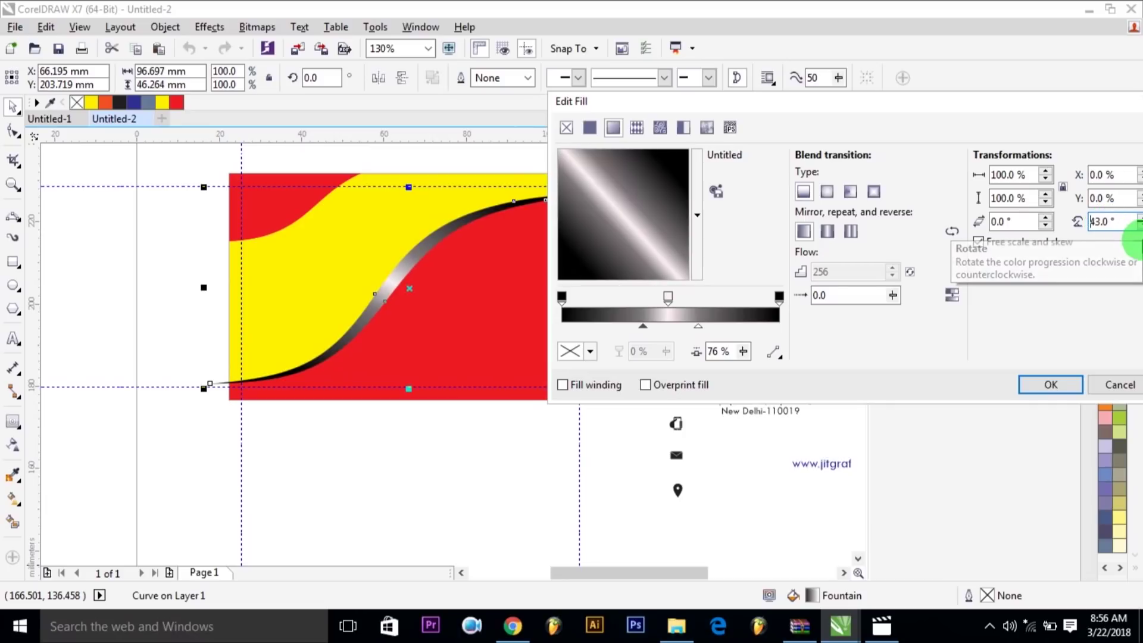
scroll(1138, 244, up, 1)
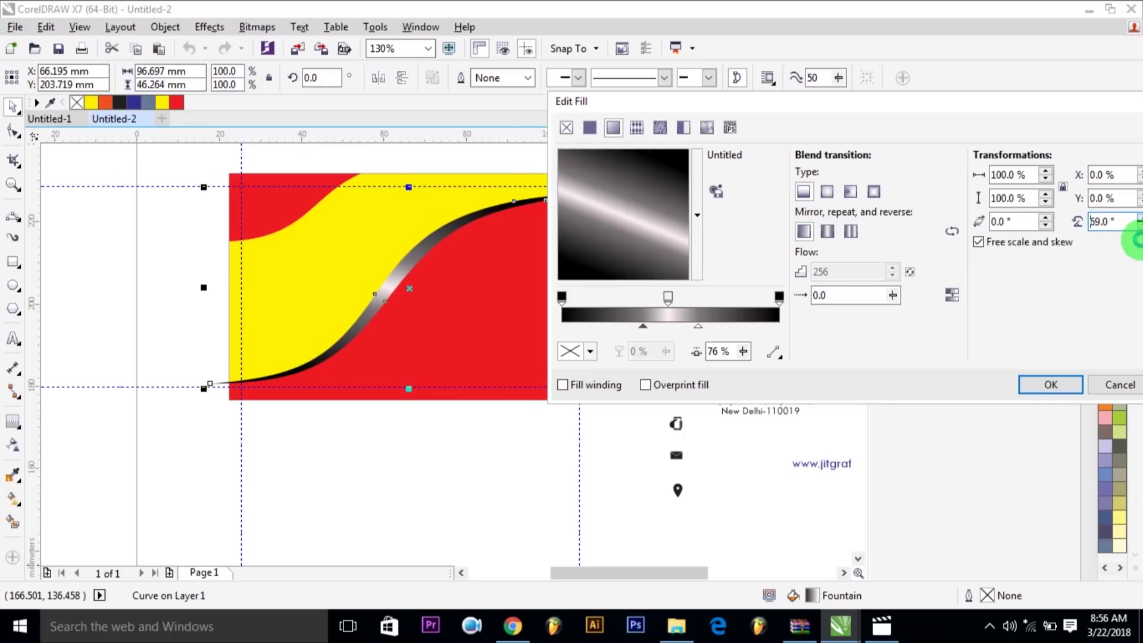
scroll(1138, 244, up, 16)
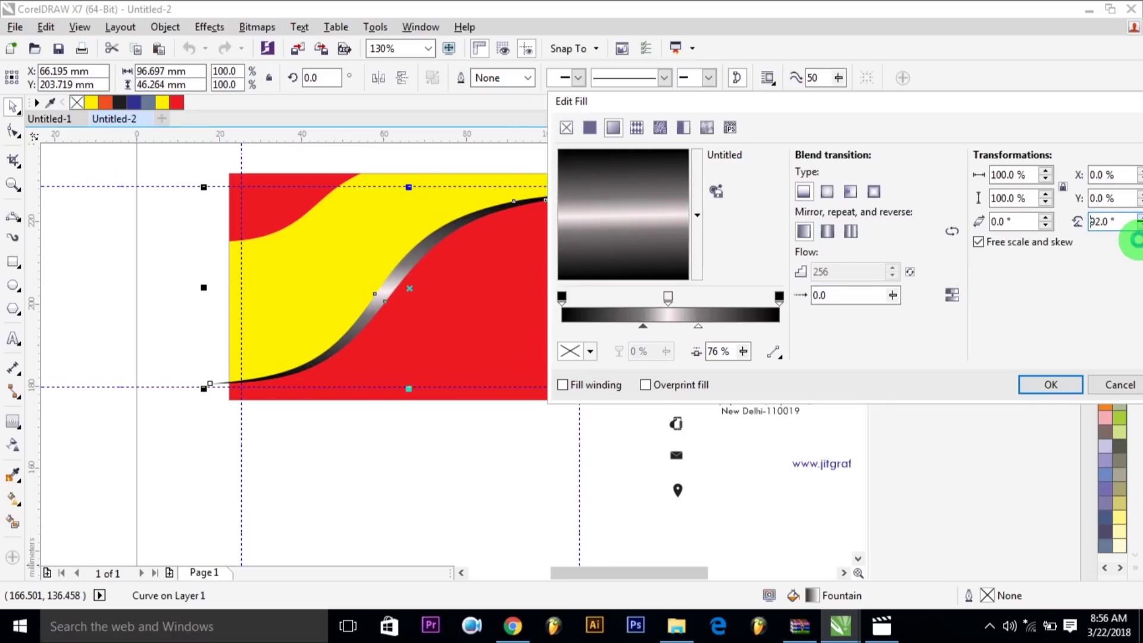
scroll(1138, 241, up, 10)
scroll(1134, 241, up, 2)
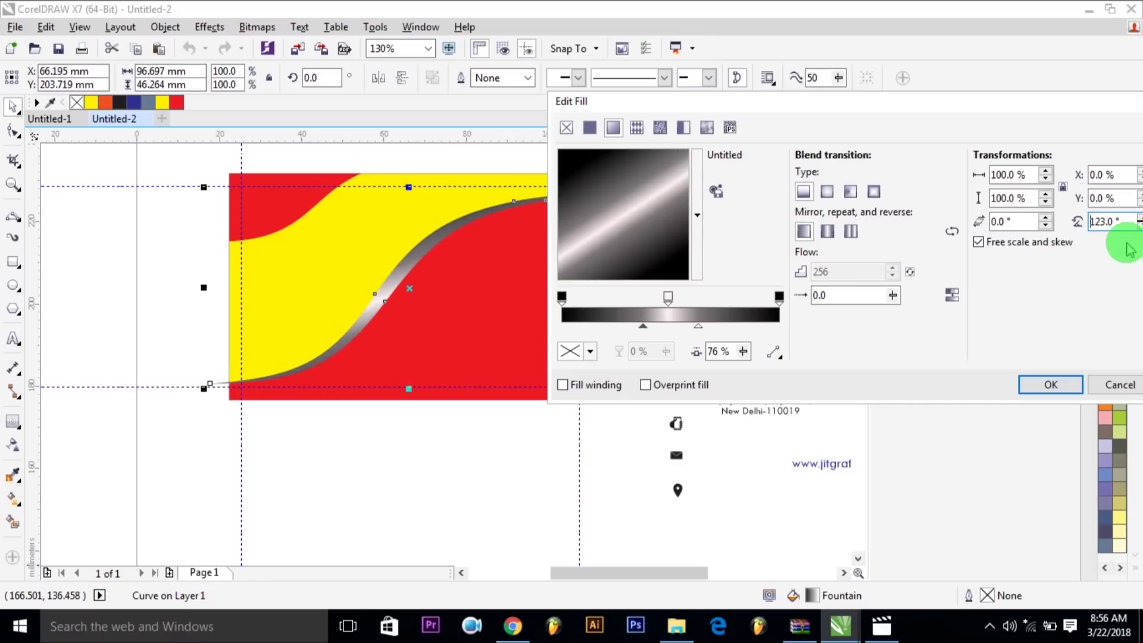
drag(638, 198, 595, 169)
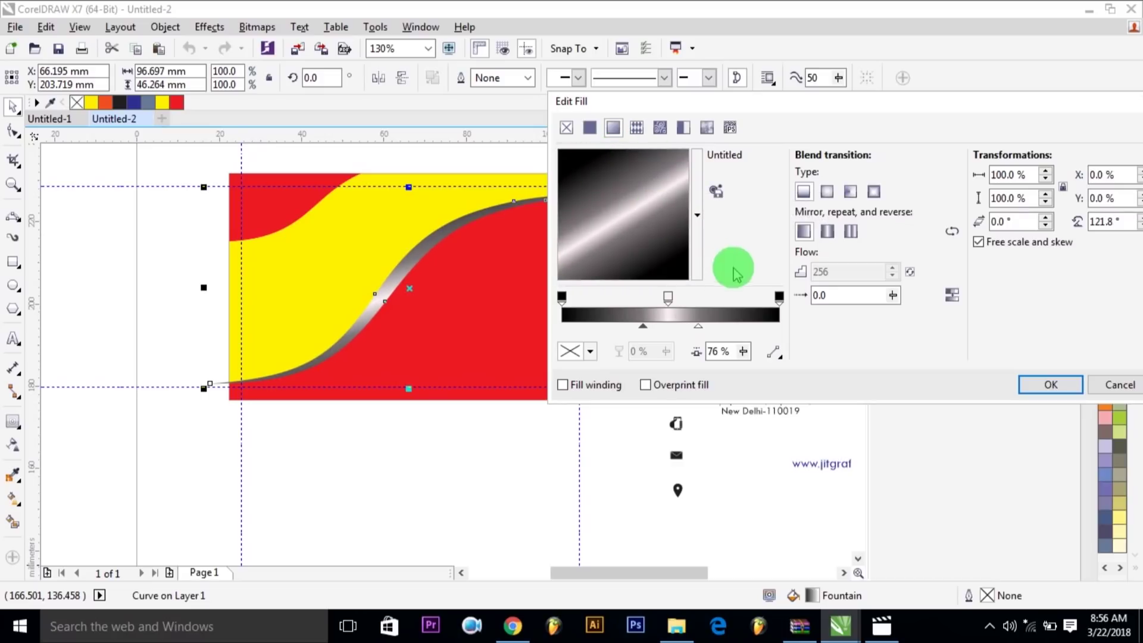
Reposition the near-white node to 57%, apply the fountain fill to the S-curve stroke and deselect it
drag(697, 325, 688, 300)
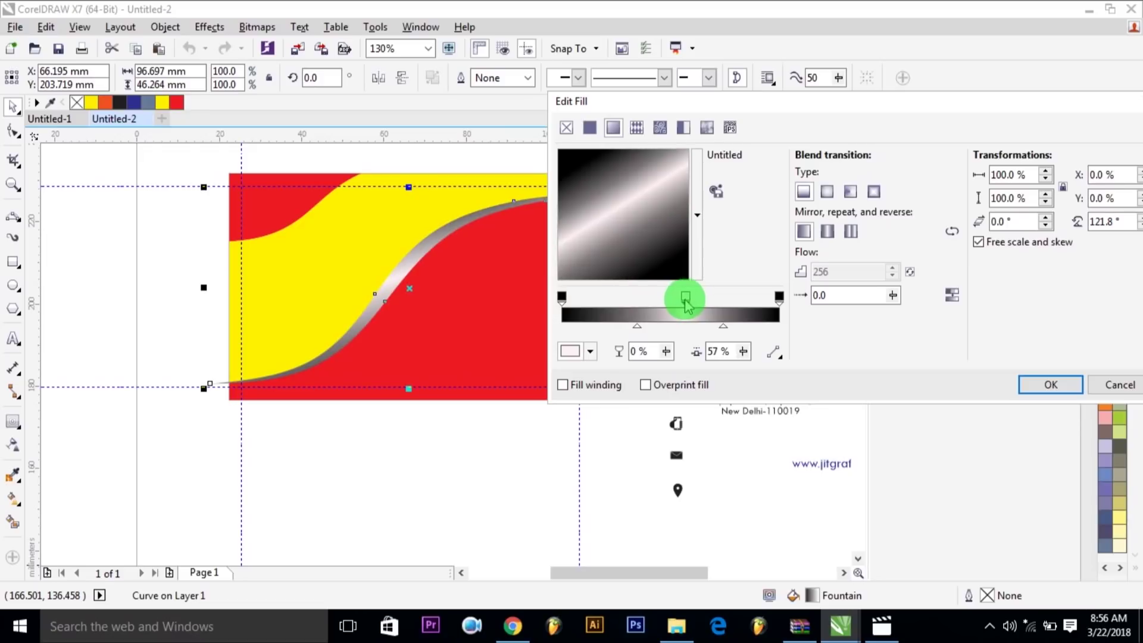
click(1051, 384)
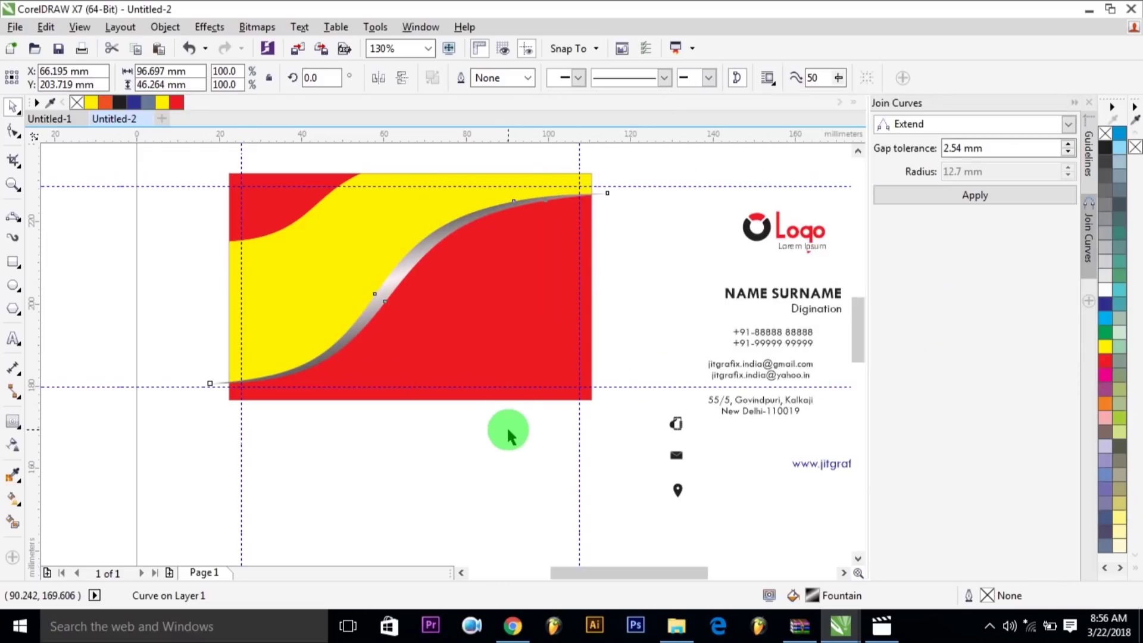
click(509, 434)
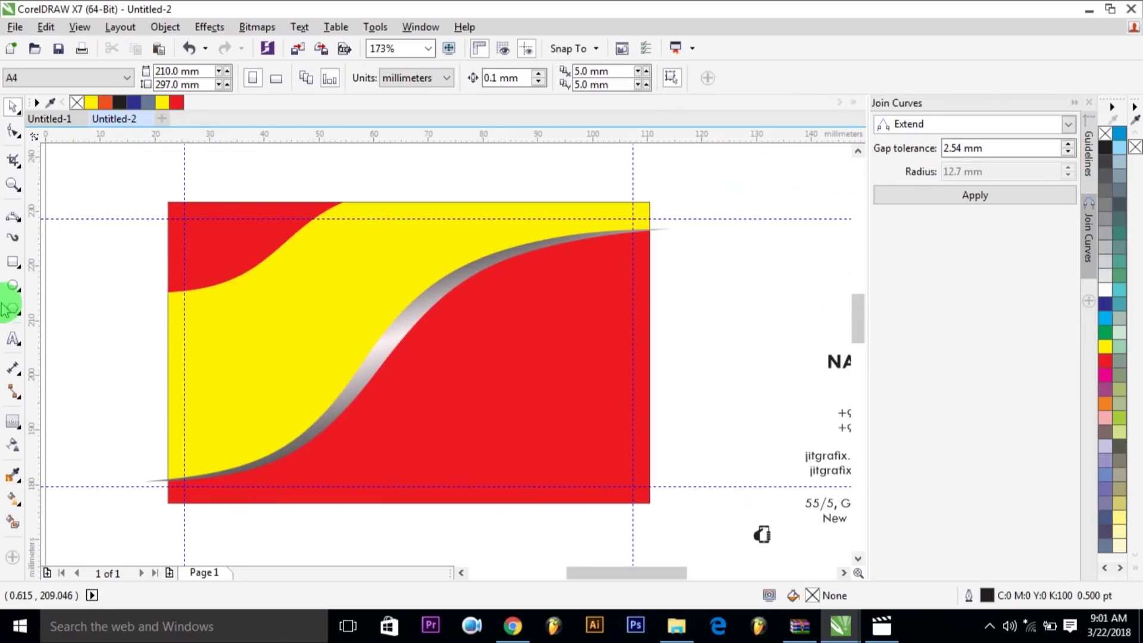
Draw a rectangle about 44 × 20.4 mm in the card's bottom-left corner and convert it to curves
click(12, 265)
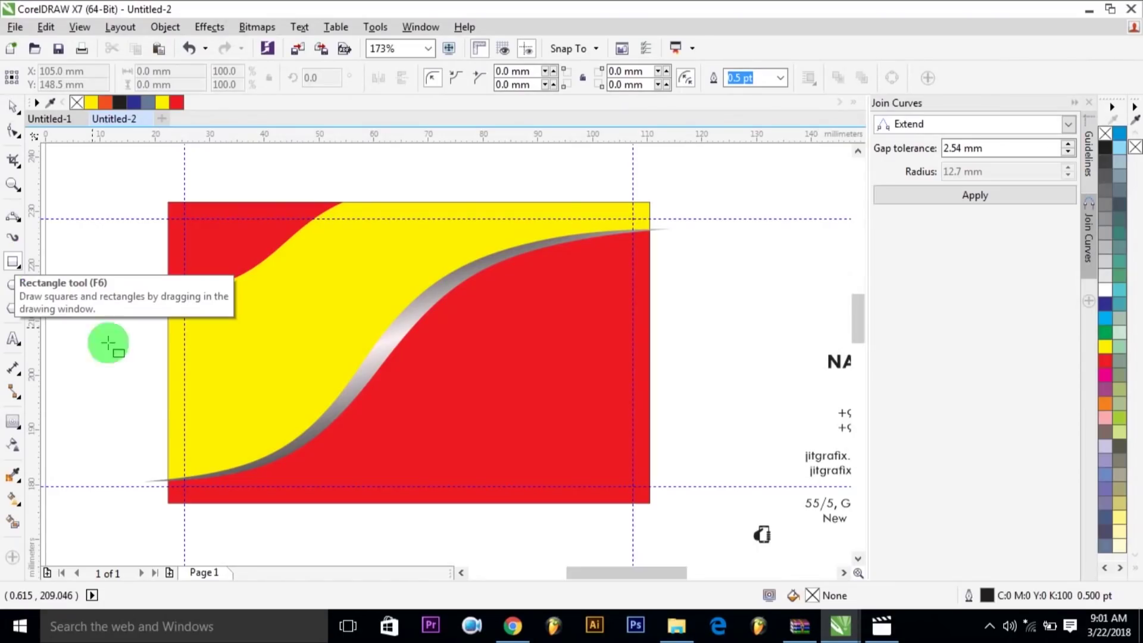
drag(168, 391, 408, 503)
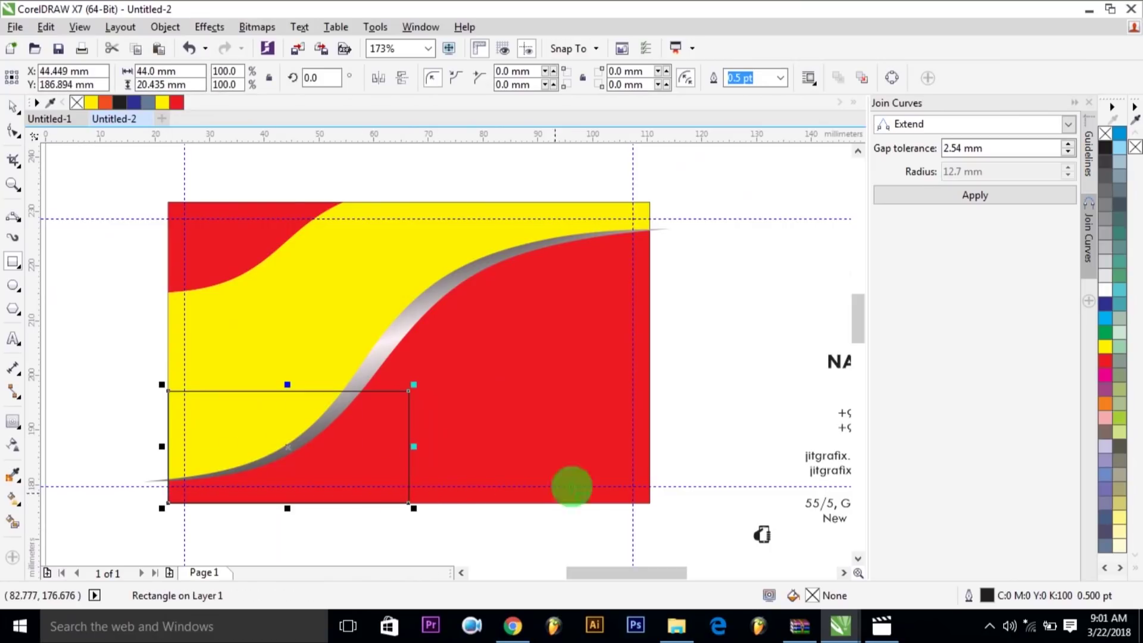
key(F10)
key(space)
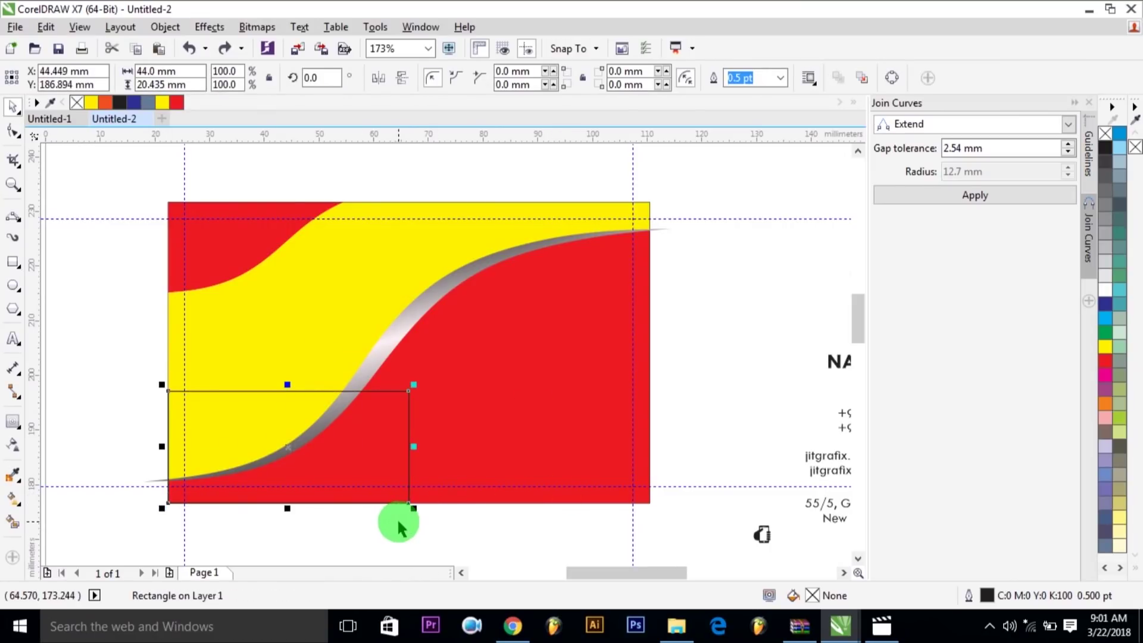
click(427, 527)
click(384, 450)
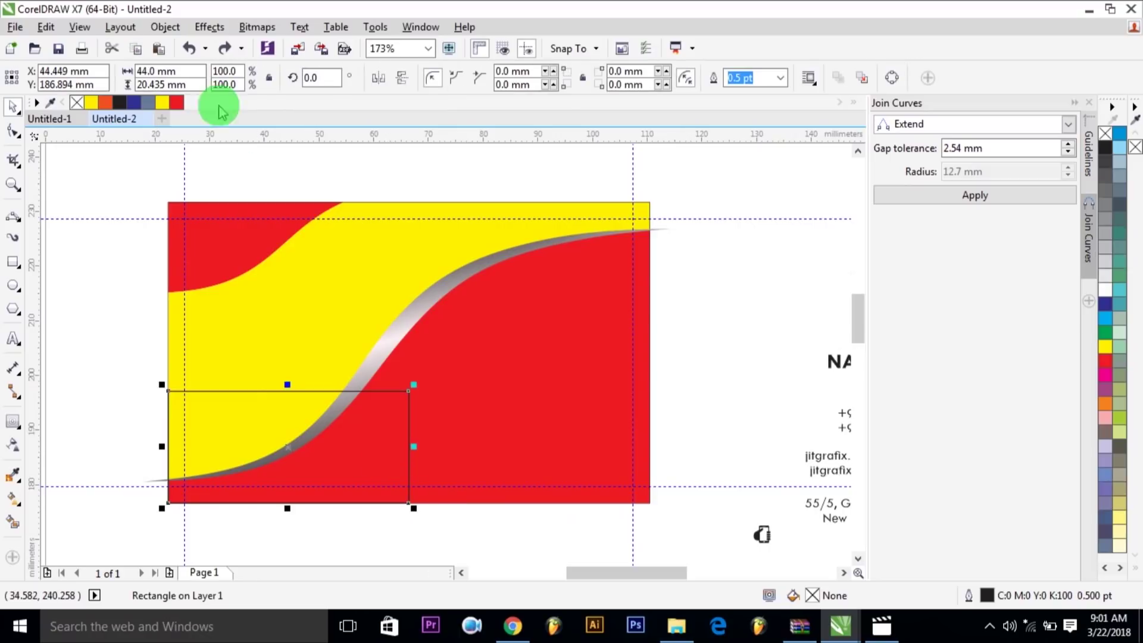
click(165, 27)
click(220, 377)
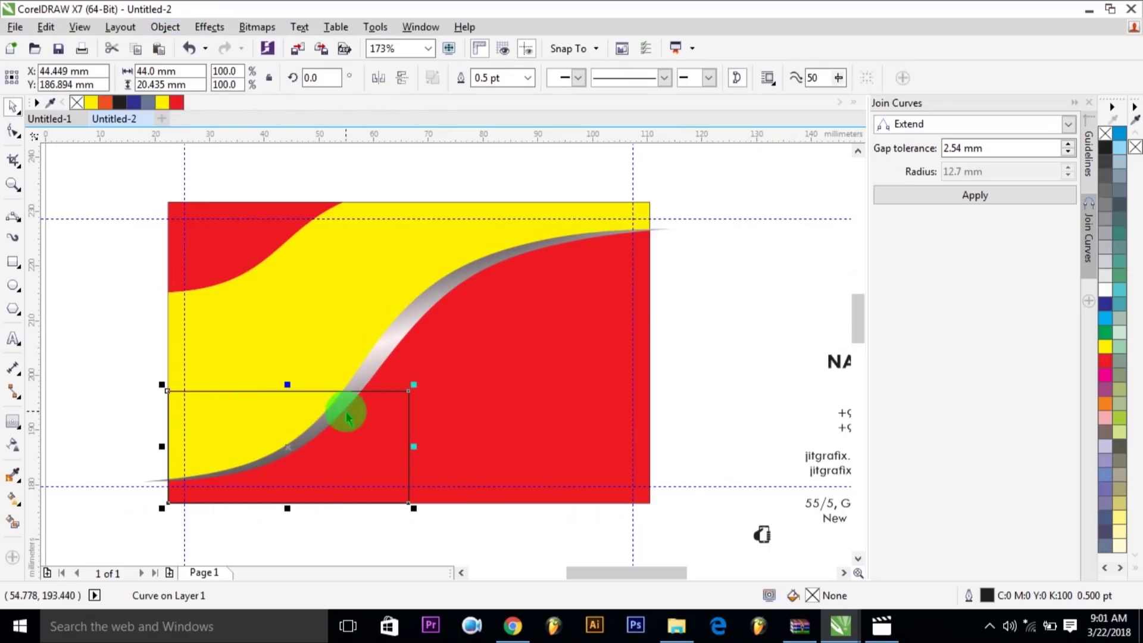
Delete the rectangle's upper-right node, add a node midway along the resulting diagonal and convert that segment to a curve
click(14, 131)
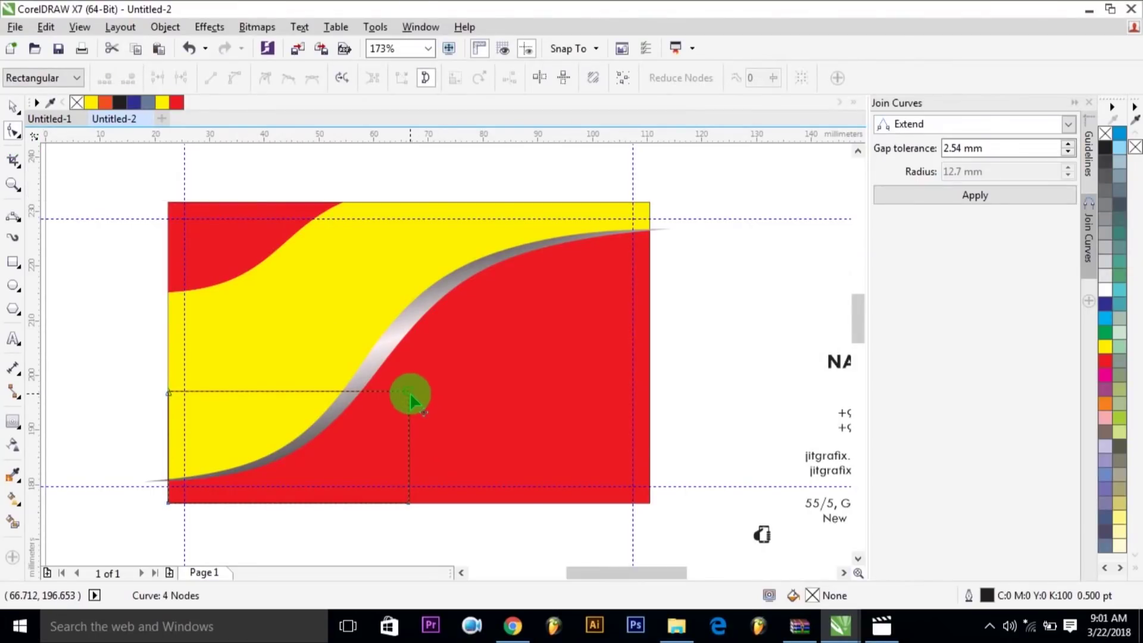
click(408, 393)
click(130, 78)
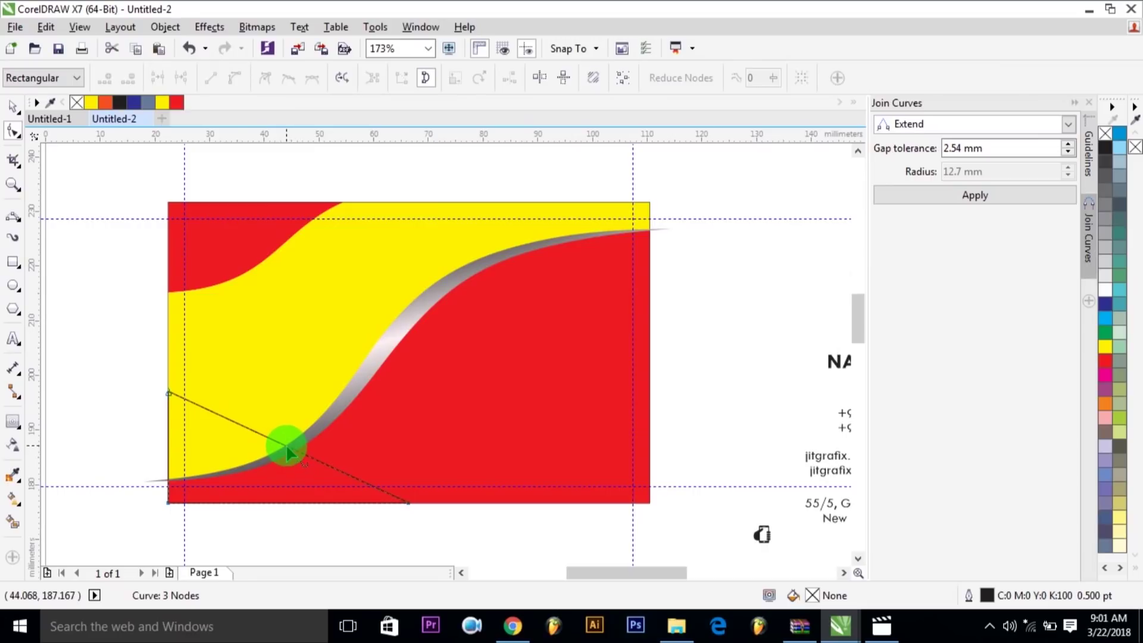
double_click(287, 446)
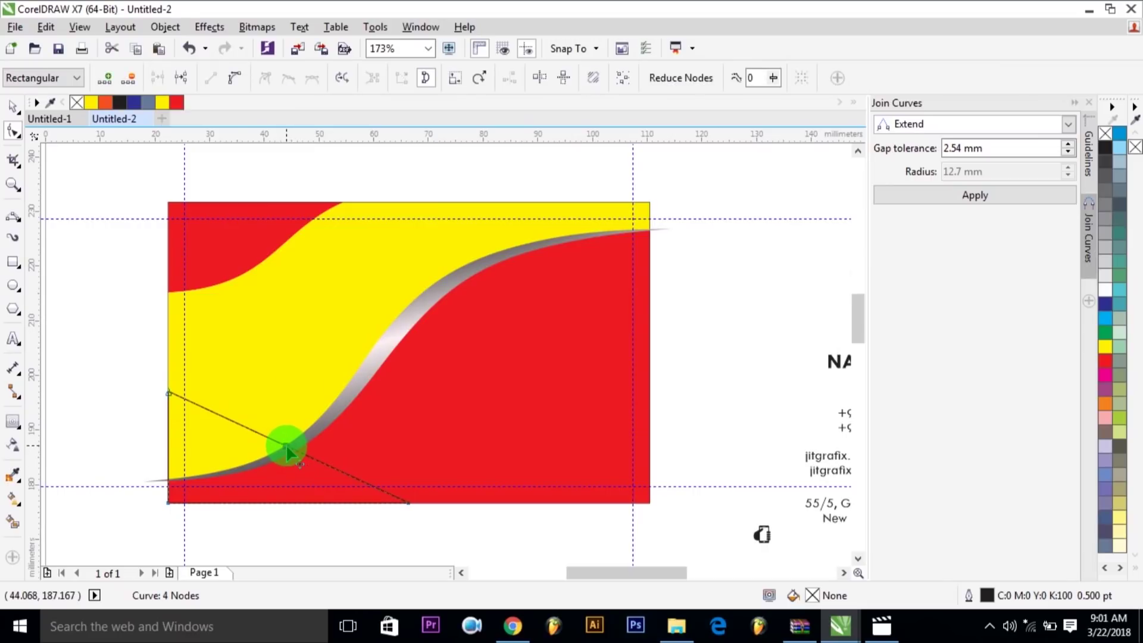
click(238, 81)
Bend the diagonal into a wave by repositioning its middle node, and extend the lower-right node until the shape is about 48 mm wide
drag(290, 454, 424, 503)
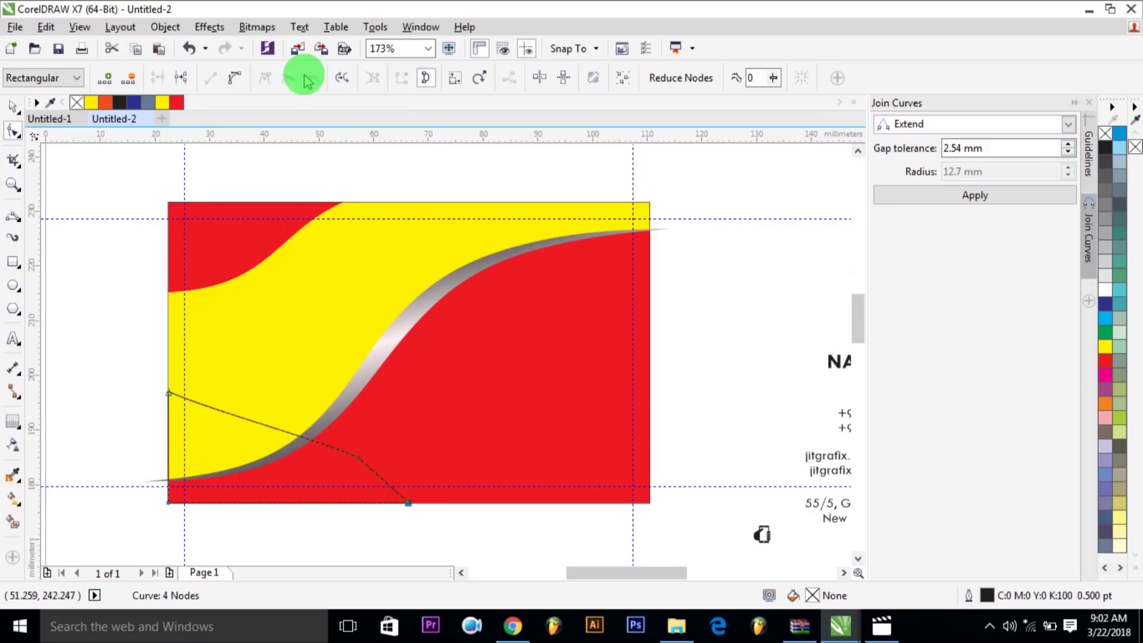
click(234, 77)
drag(361, 462, 402, 497)
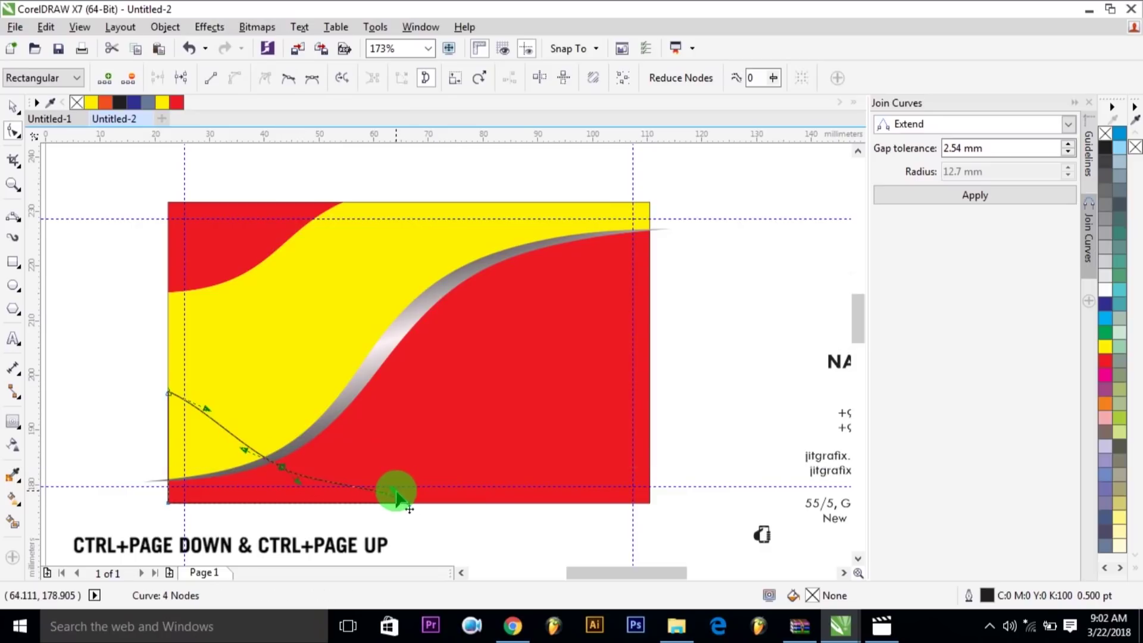
drag(394, 490, 310, 422)
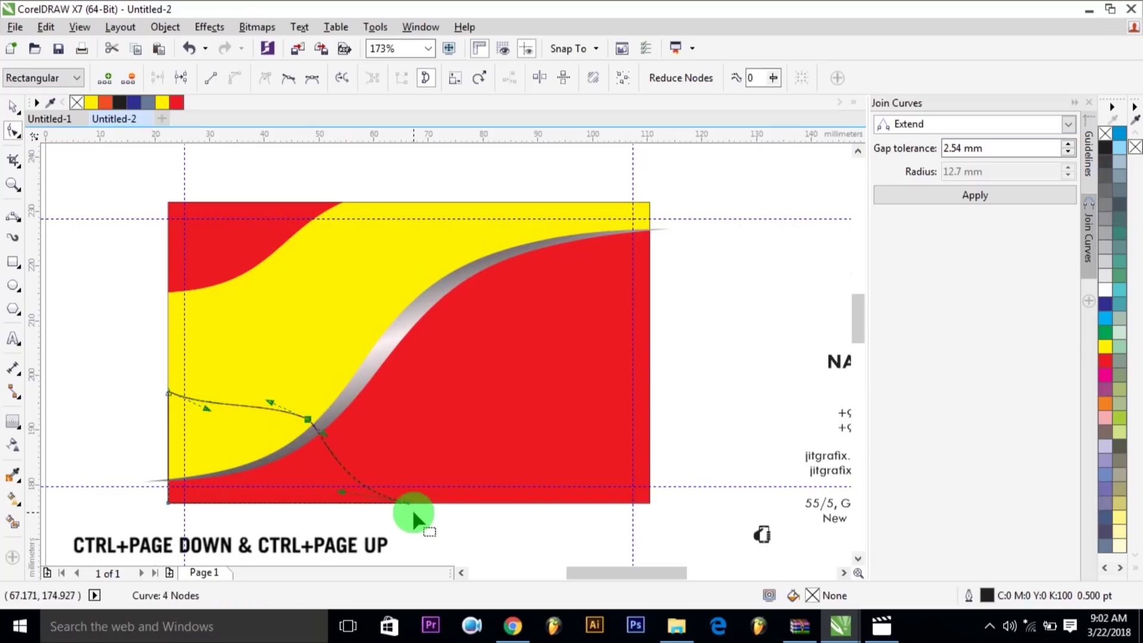
drag(409, 505, 429, 503)
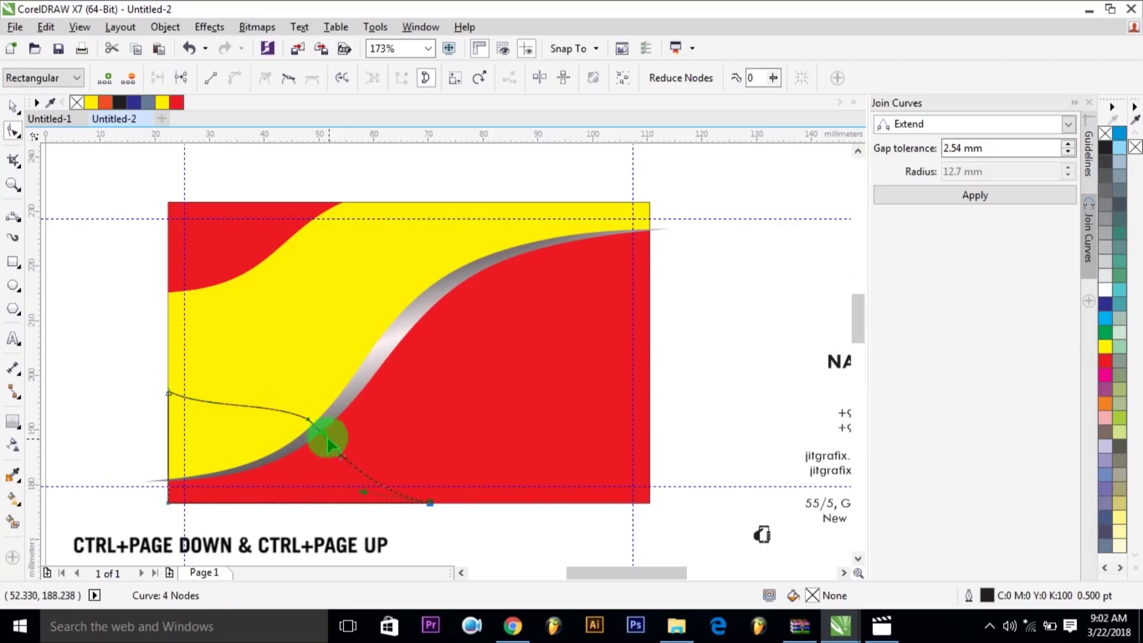
drag(307, 422, 304, 418)
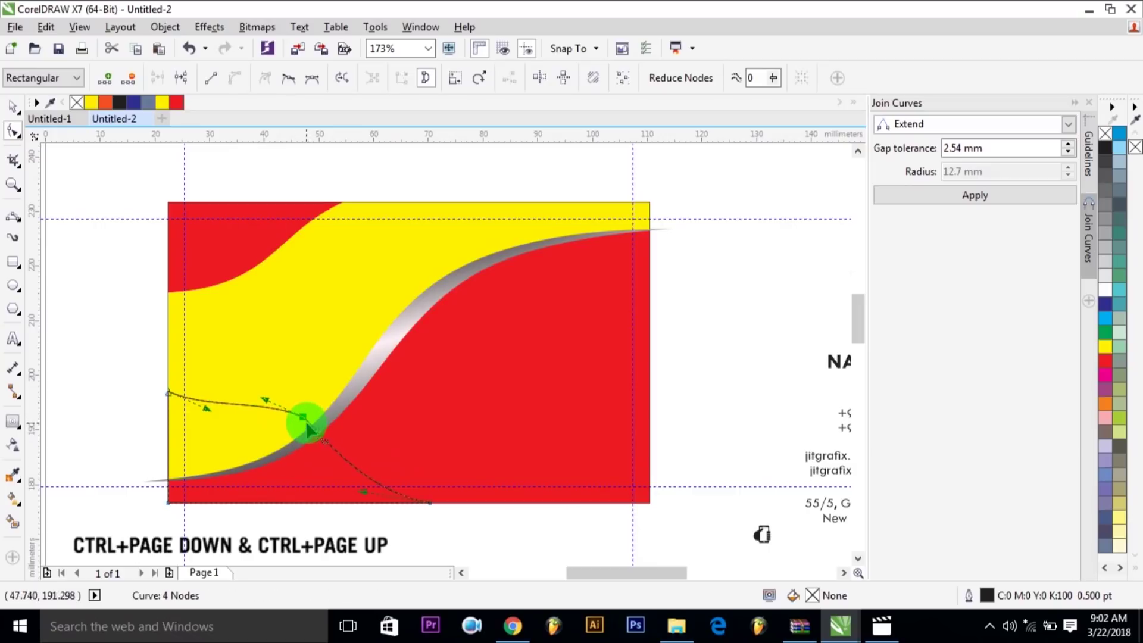
drag(303, 419, 292, 427)
key(space)
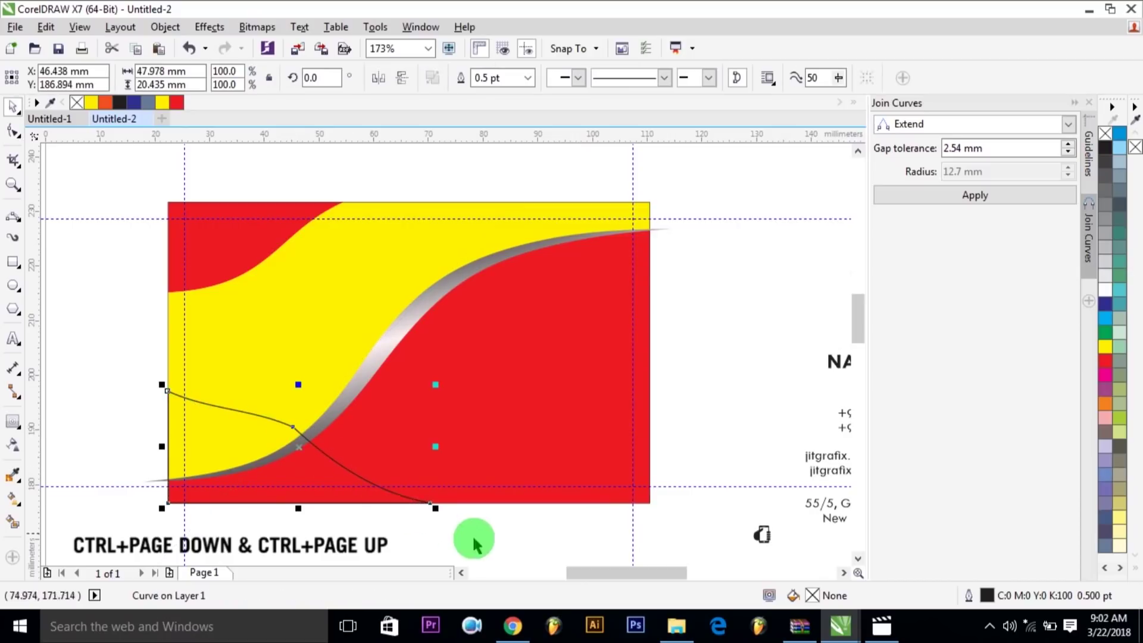
Fill the new corner wave shape with black, C0 M0 Y0 K100
click(515, 539)
click(334, 301)
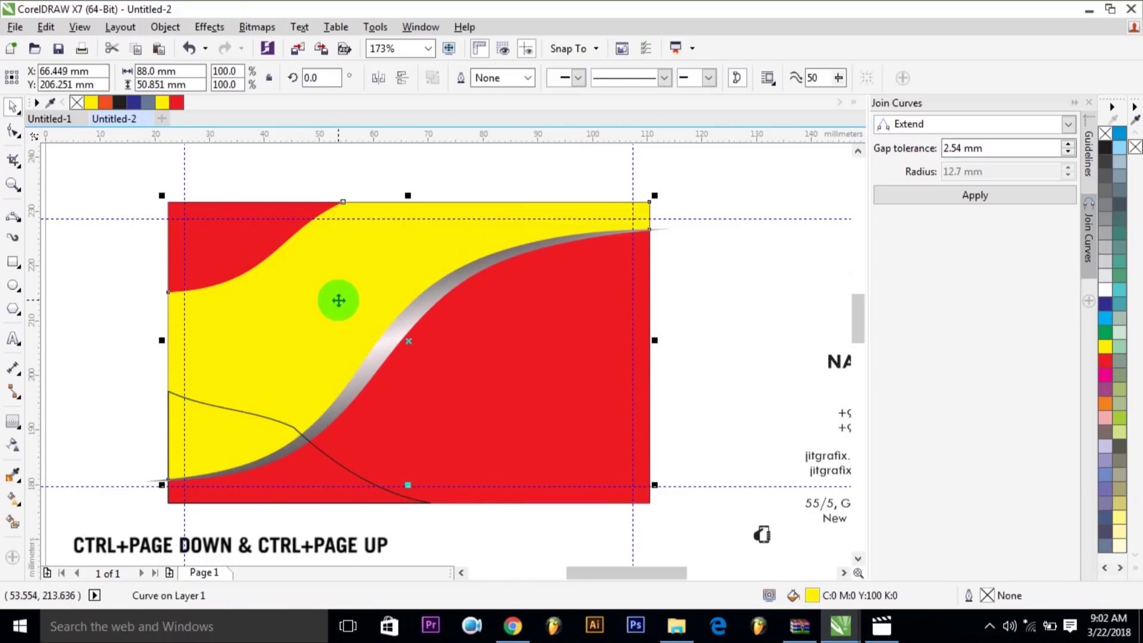
click(716, 415)
click(319, 462)
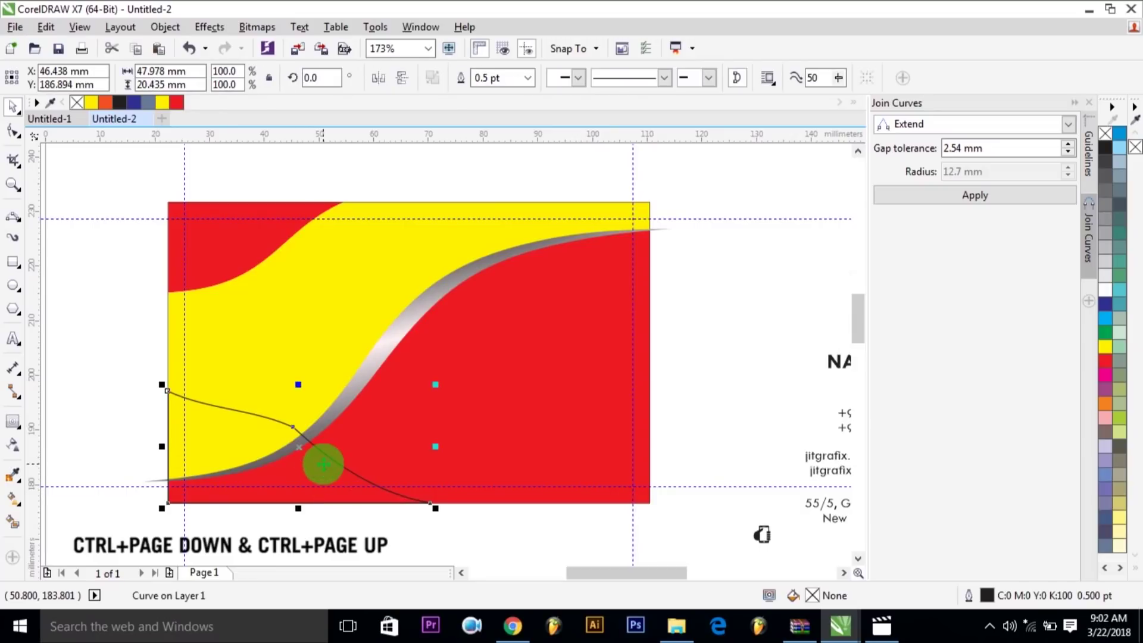
click(1105, 148)
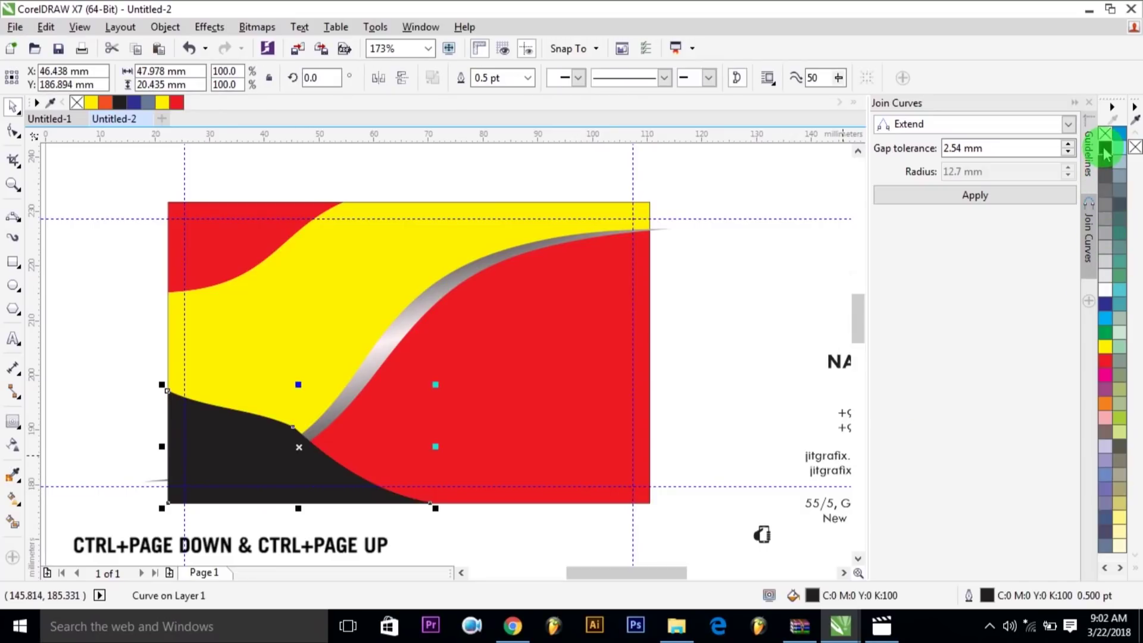
Send the black shape backward behind the waves and lower the large red wave one level beneath it
key(ctrl+z)
key(ctrl+shift+z)
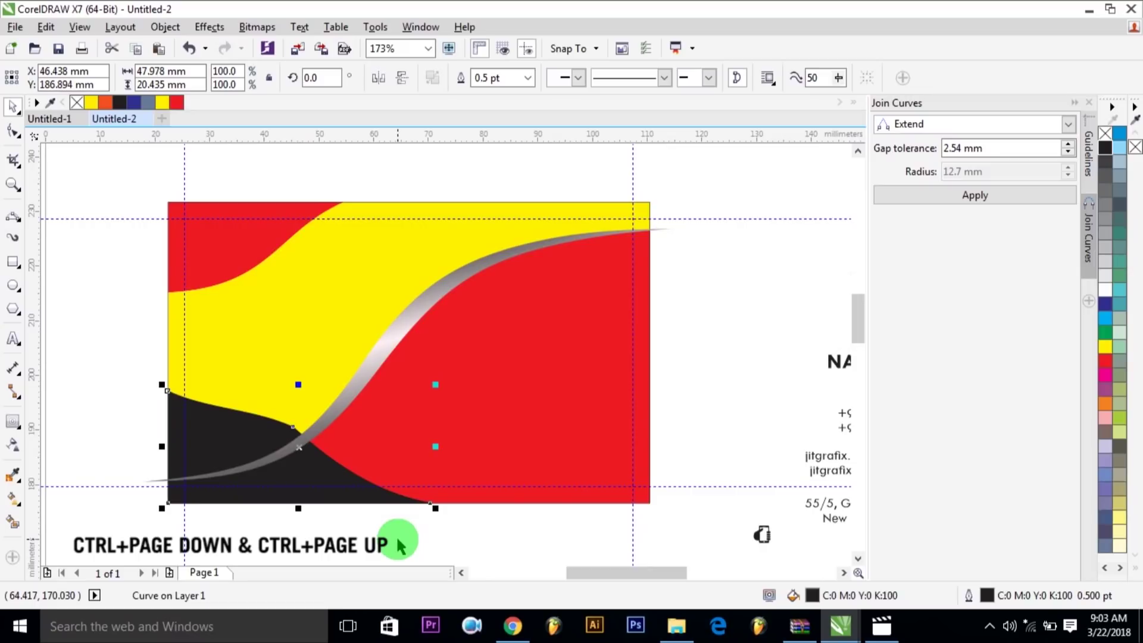
key(ctrl+Page_Down)
key(ctrl+Page_Down)
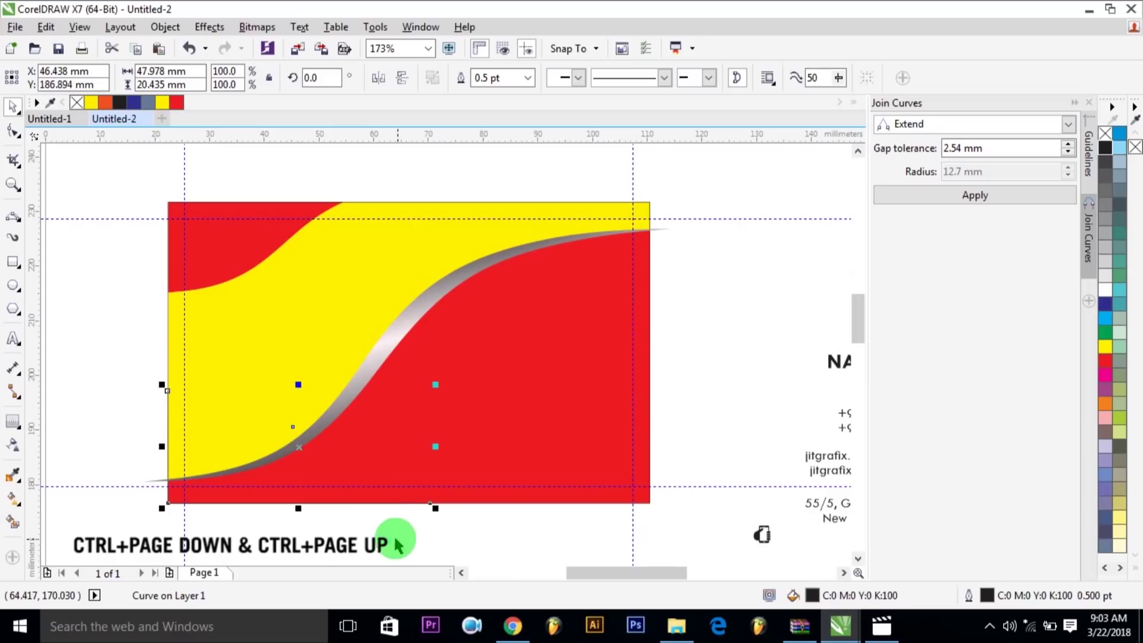
click(613, 348)
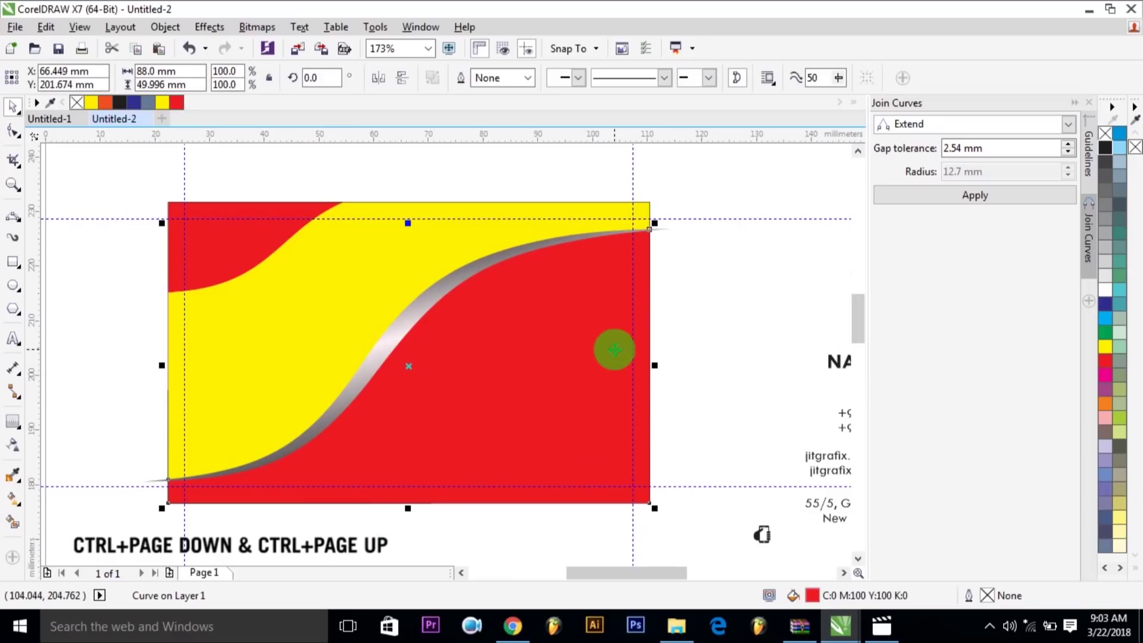
key(ctrl+Page_Down)
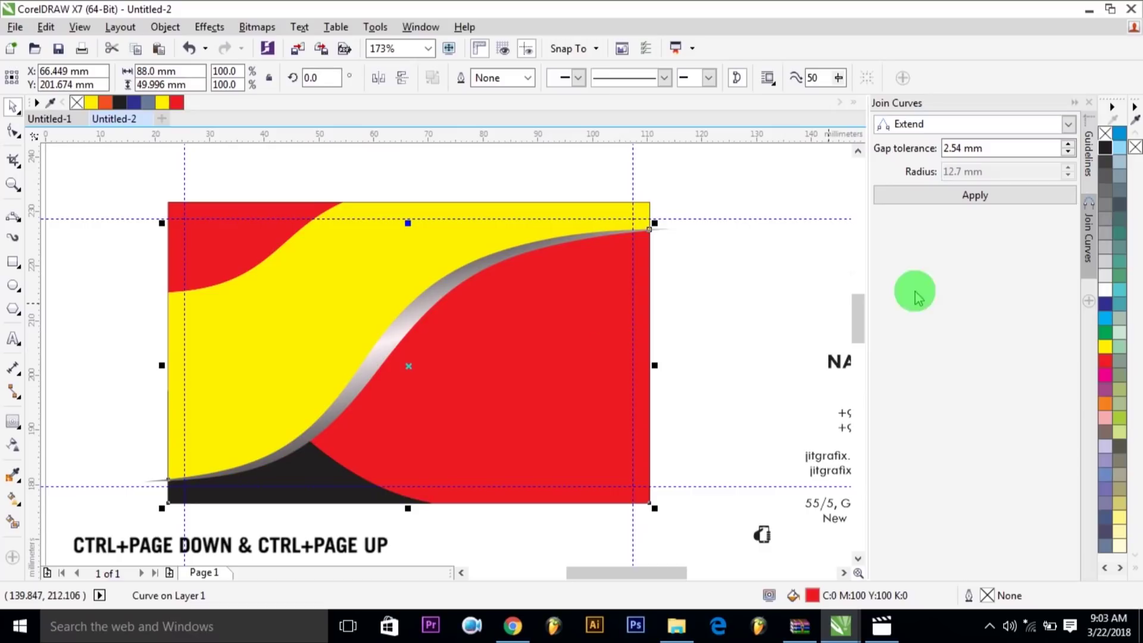
click(800, 295)
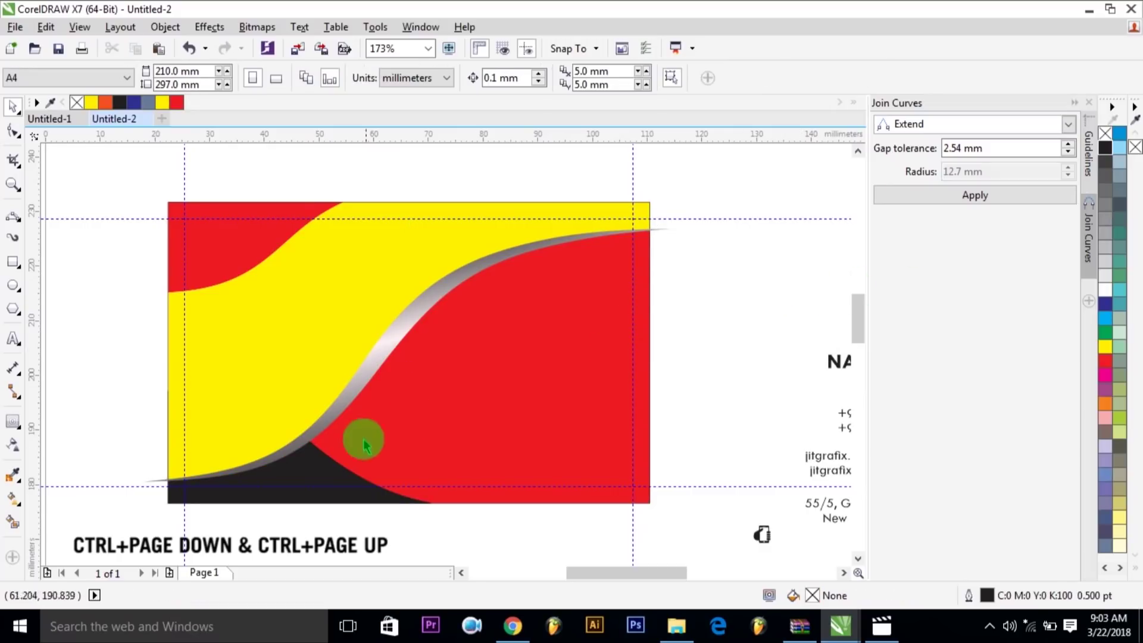
Undo the stacking-order changes made to the black shape and the large red wave
click(317, 470)
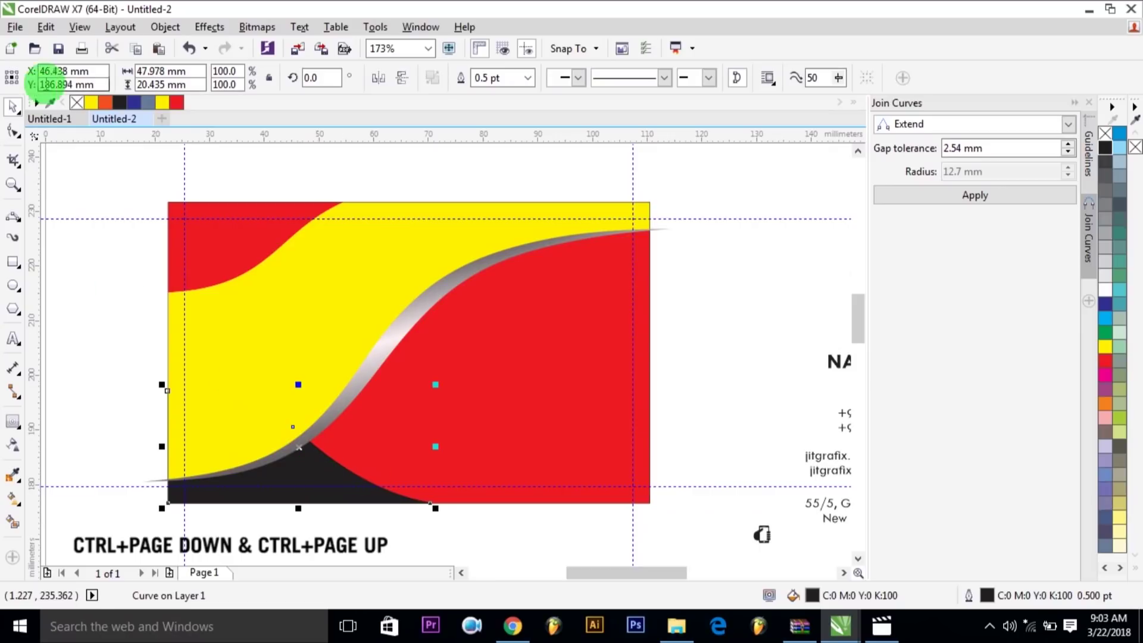
click(46, 26)
click(66, 152)
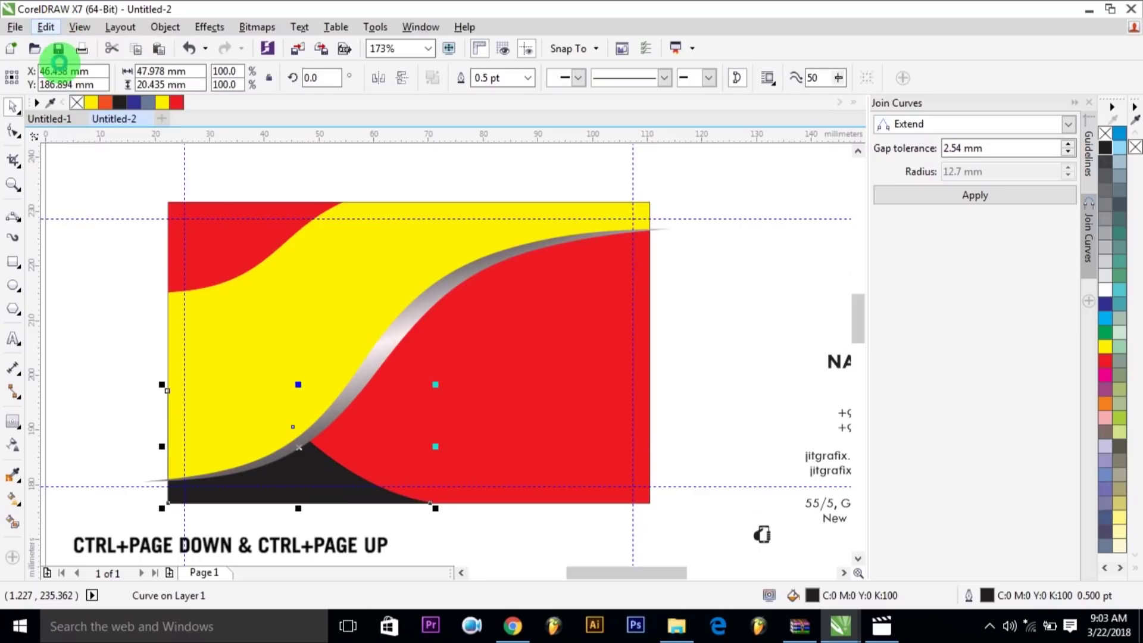
click(46, 27)
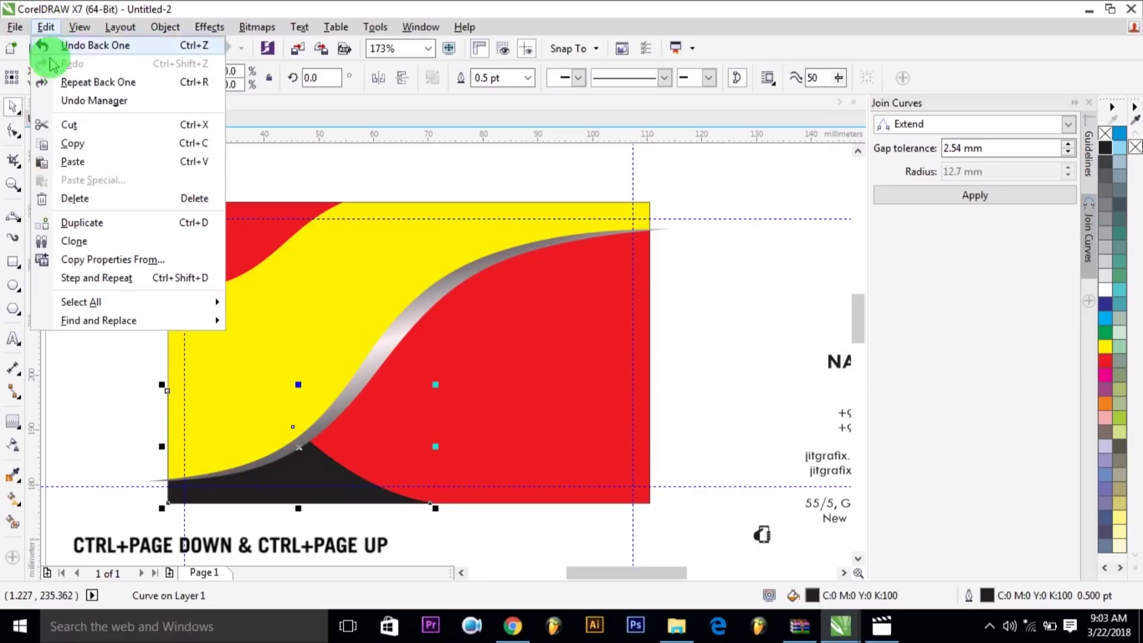
click(78, 161)
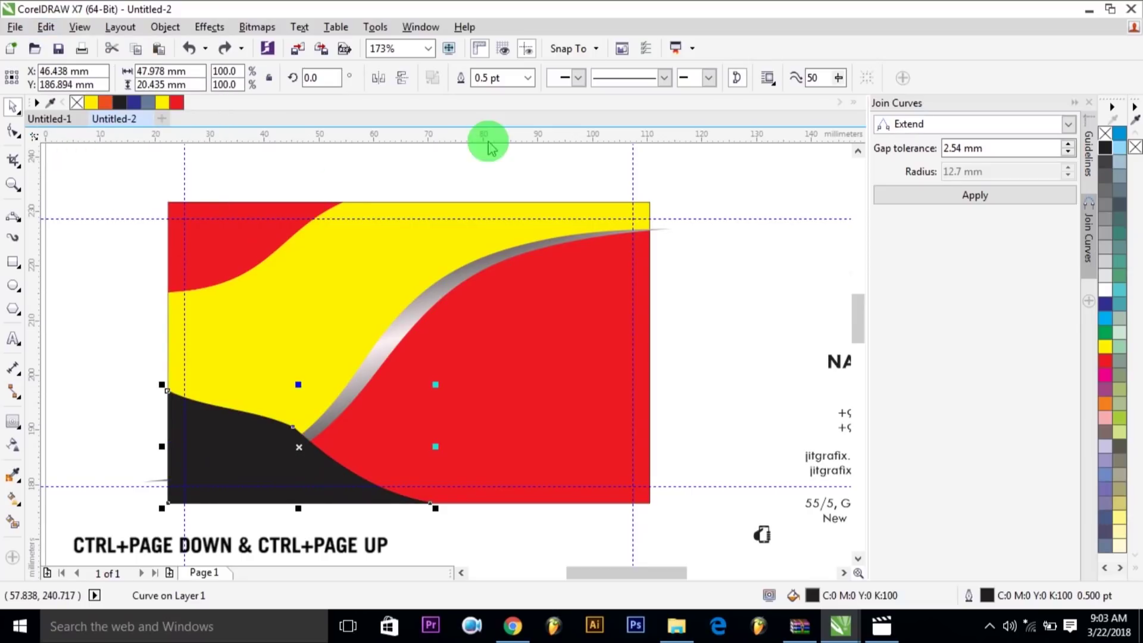
Send the black shape backward behind the metallic stroke and the yellow wave, keeping it above the large red wave
click(165, 27)
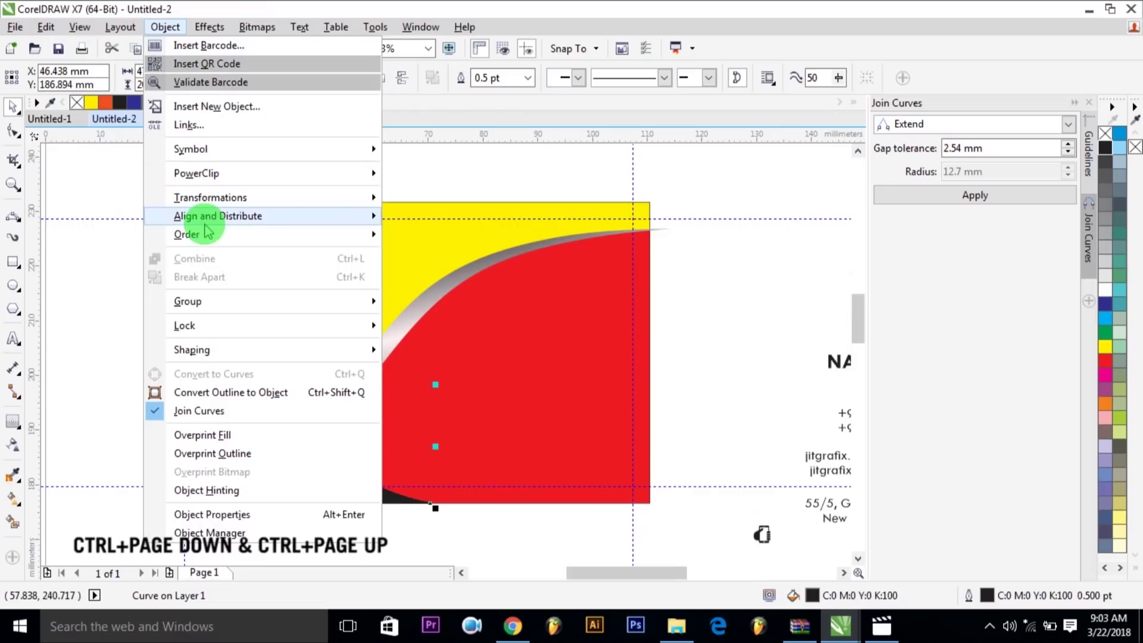
mouse_move(209, 234)
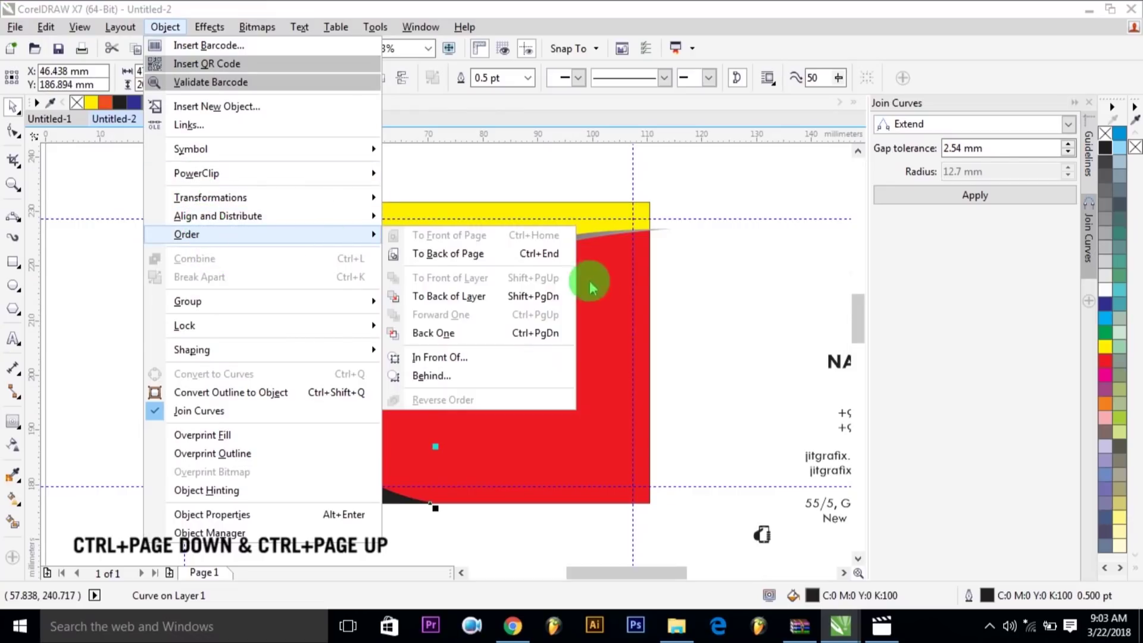
click(523, 333)
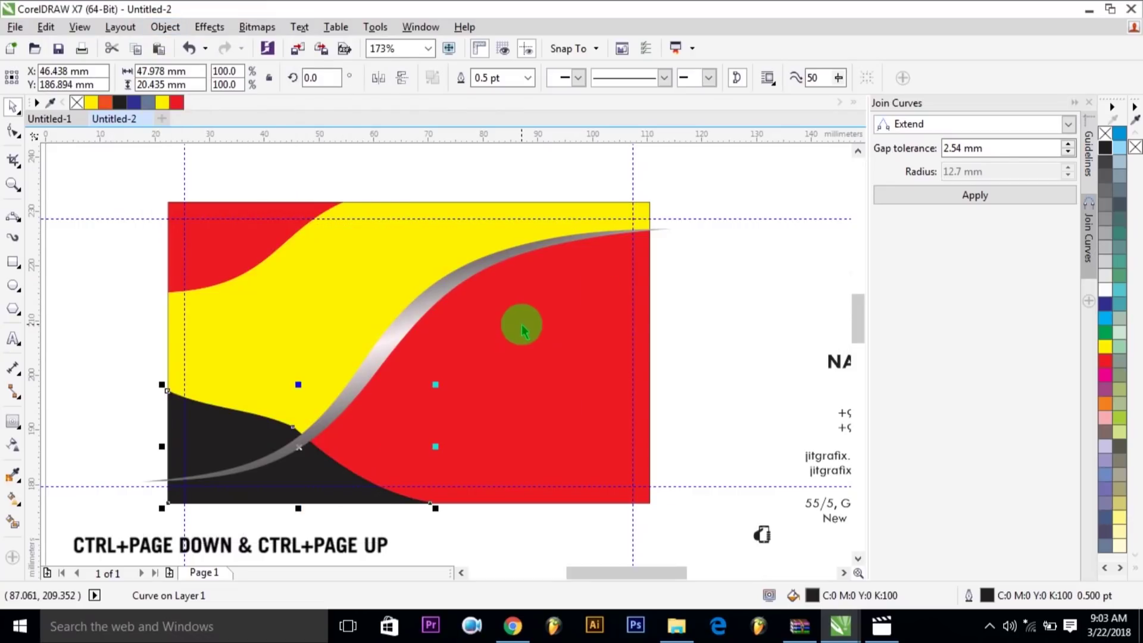
key(ctrl+Page_Down)
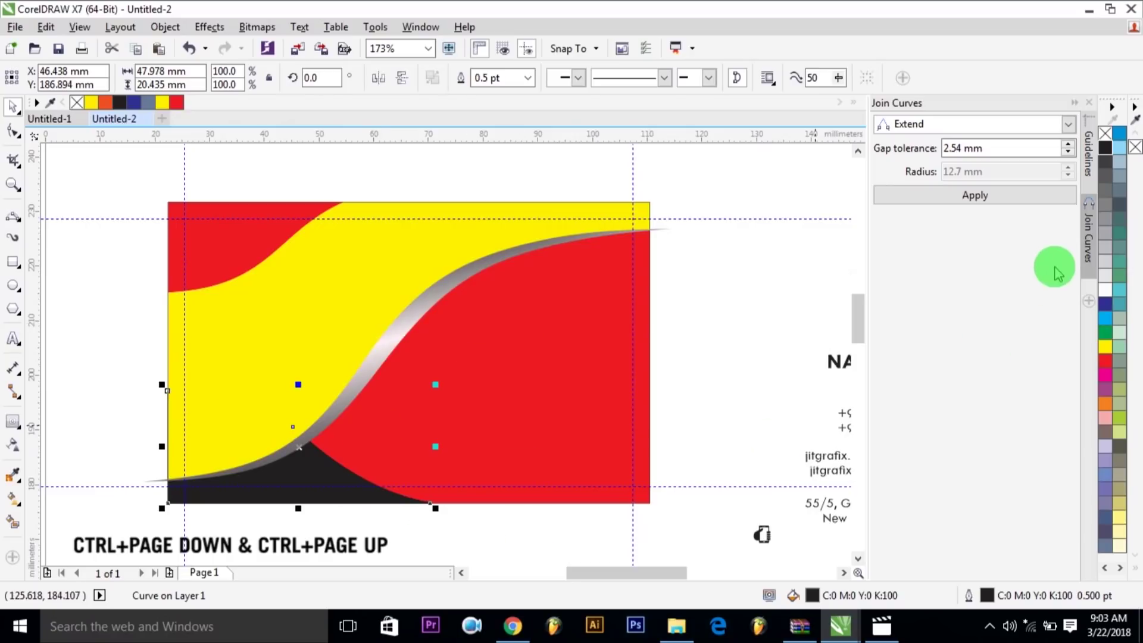
Widen a copy of the black shape to about 52 mm along the card's bottom edge and shift its middle node outward
key(F10)
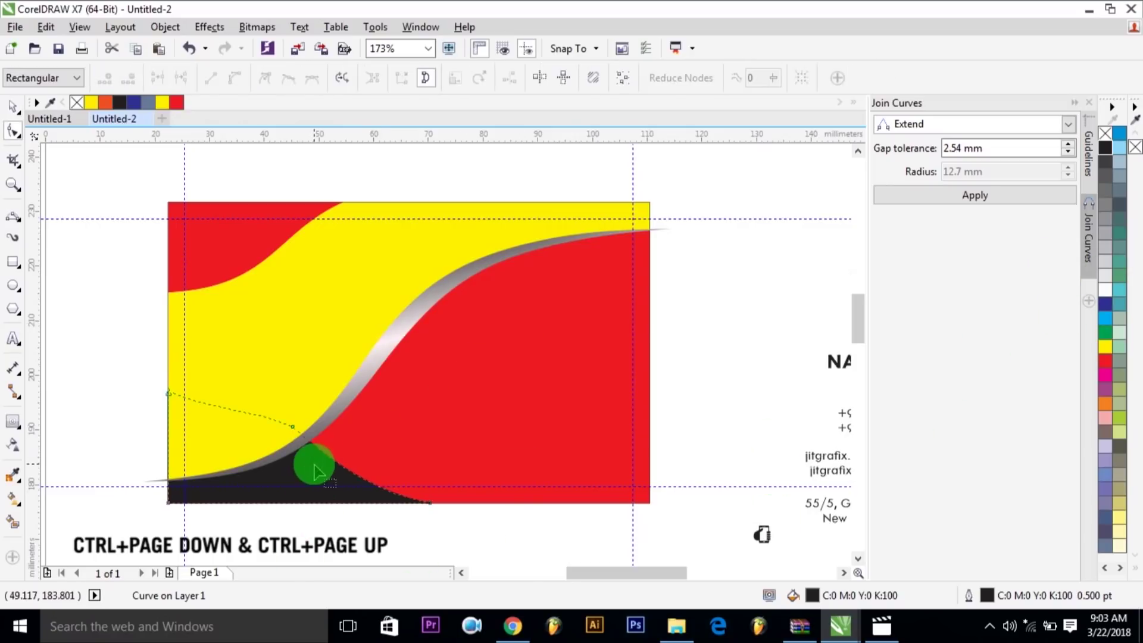
drag(427, 504, 452, 503)
drag(293, 430, 312, 439)
key(space)
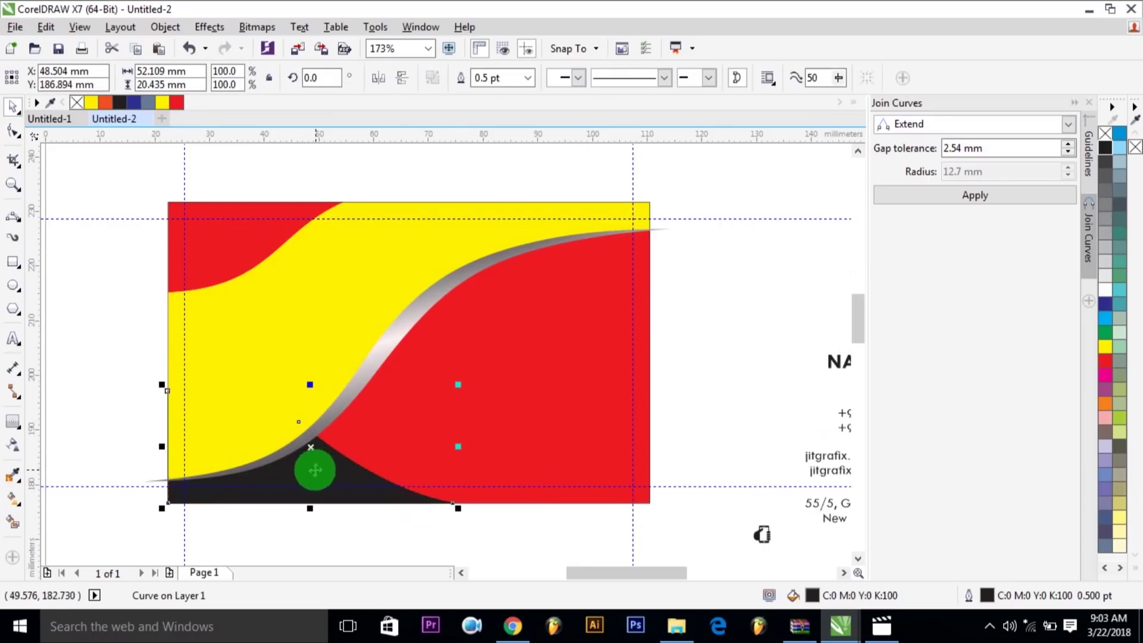
Copy the S-curve stroke's metallic fountain fill onto the wider shape and place it behind the black shape as an edge
click(16, 502)
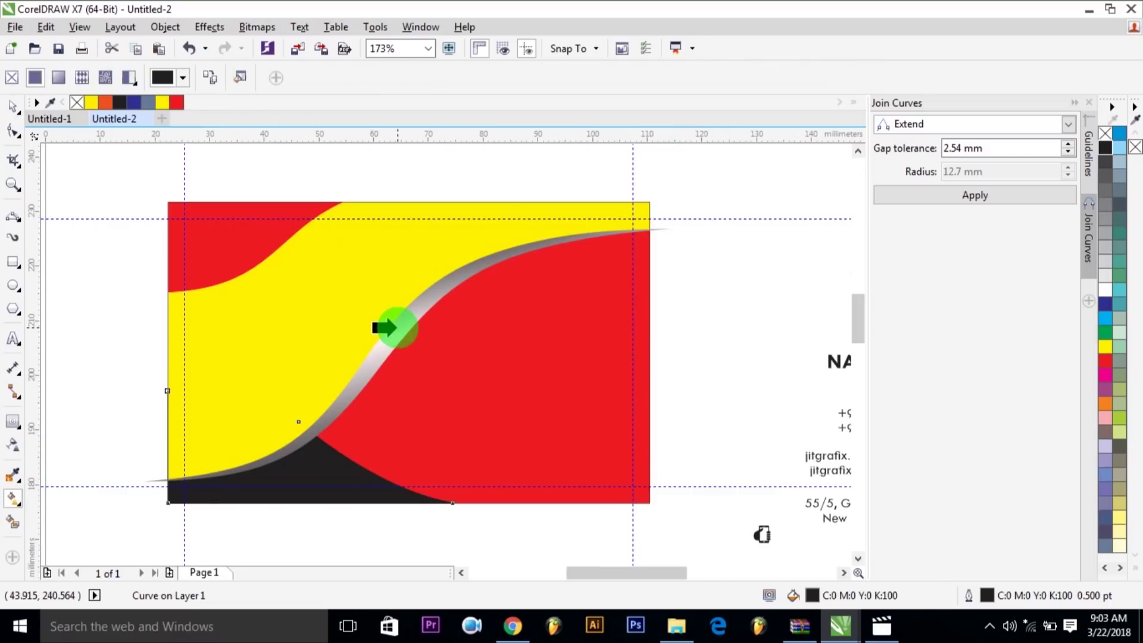
click(396, 328)
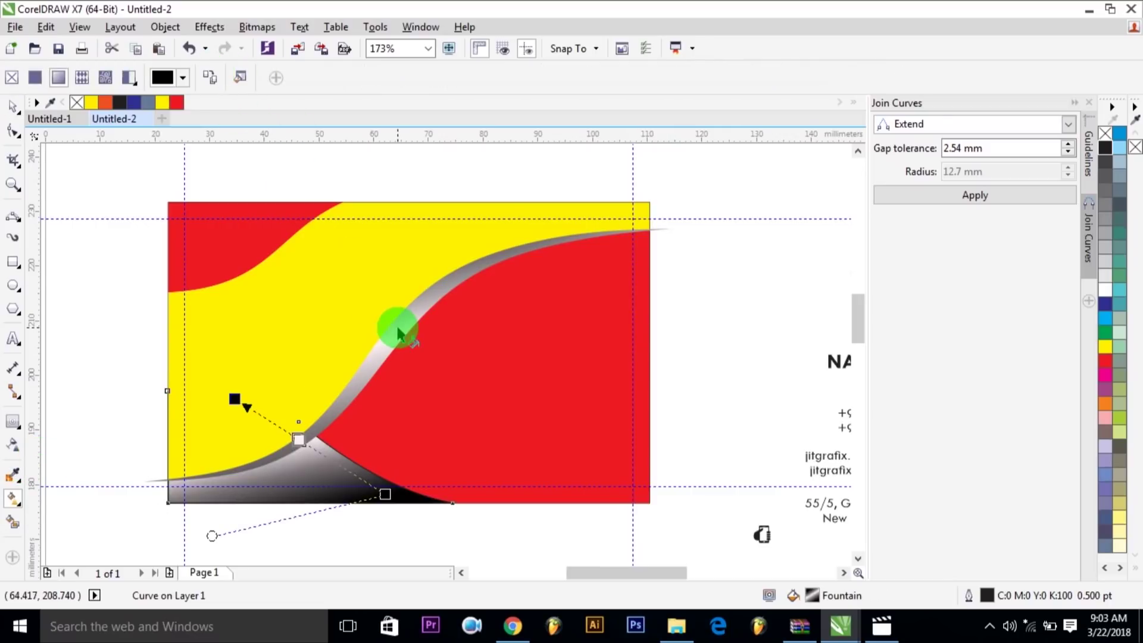
key(space)
click(413, 501)
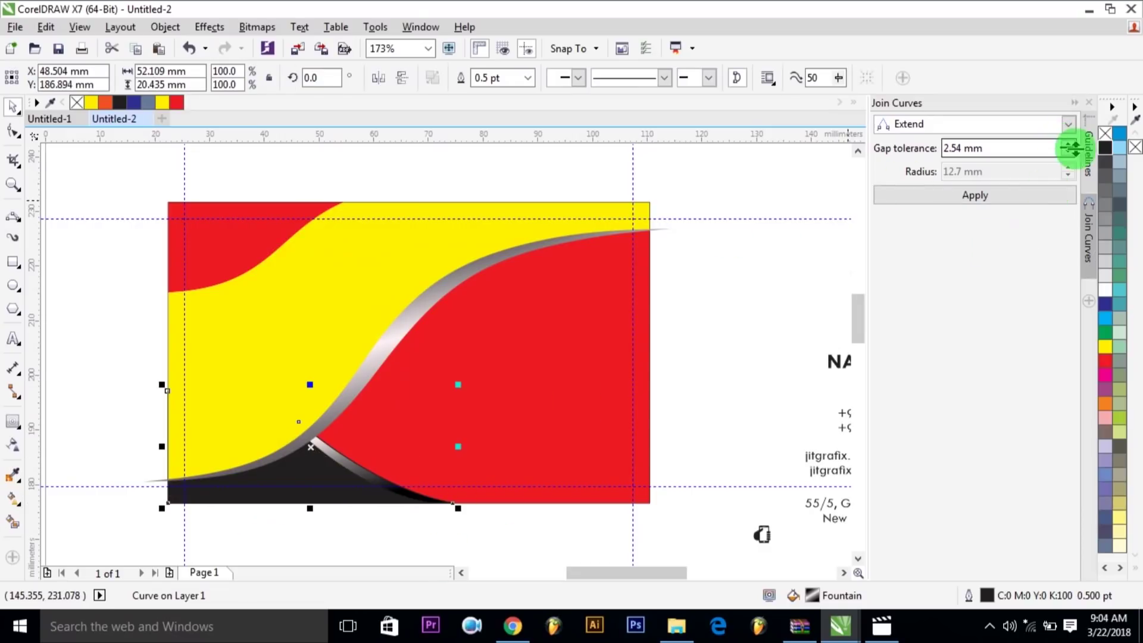
Remove the outline from the metallic edge shape and set its fountain fill rotation to 90°
key(Escape)
click(348, 467)
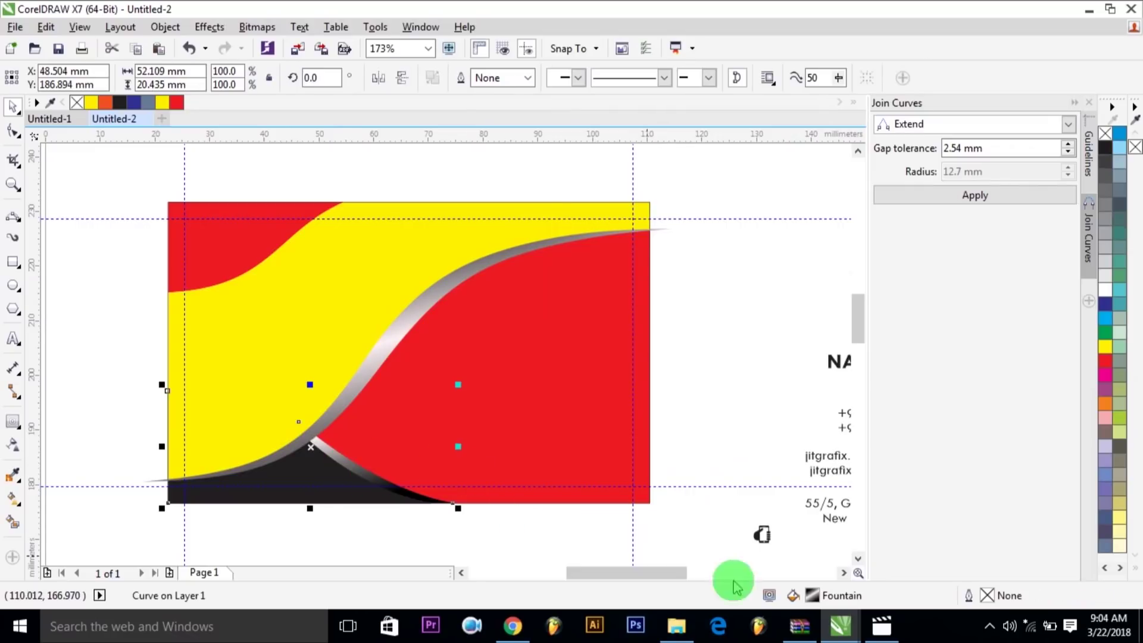
double_click(811, 595)
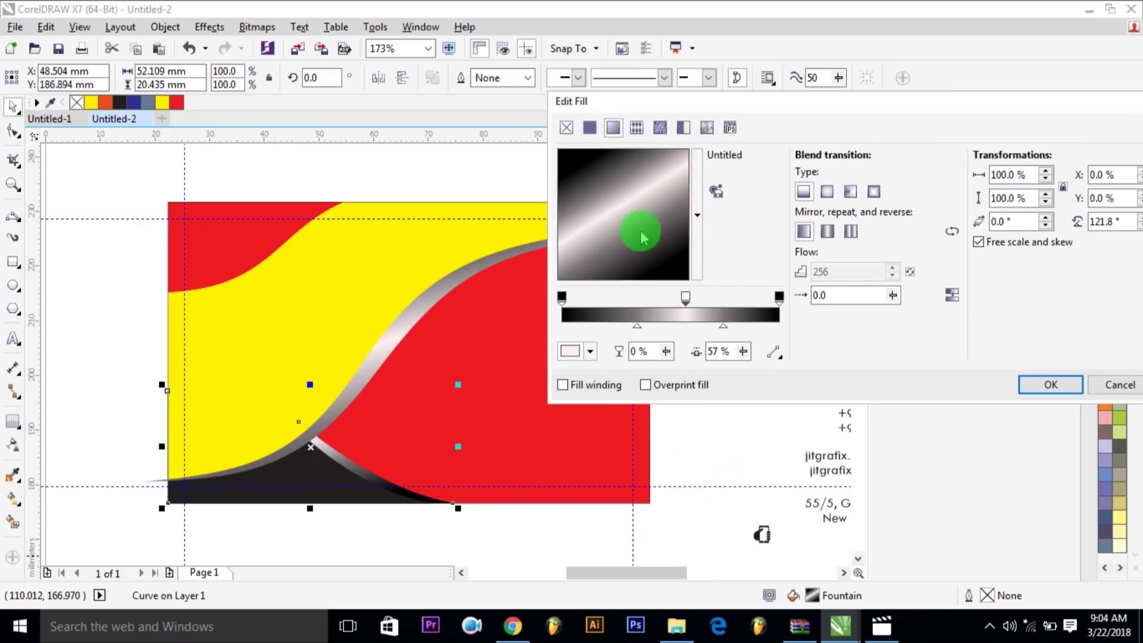
click(1103, 220)
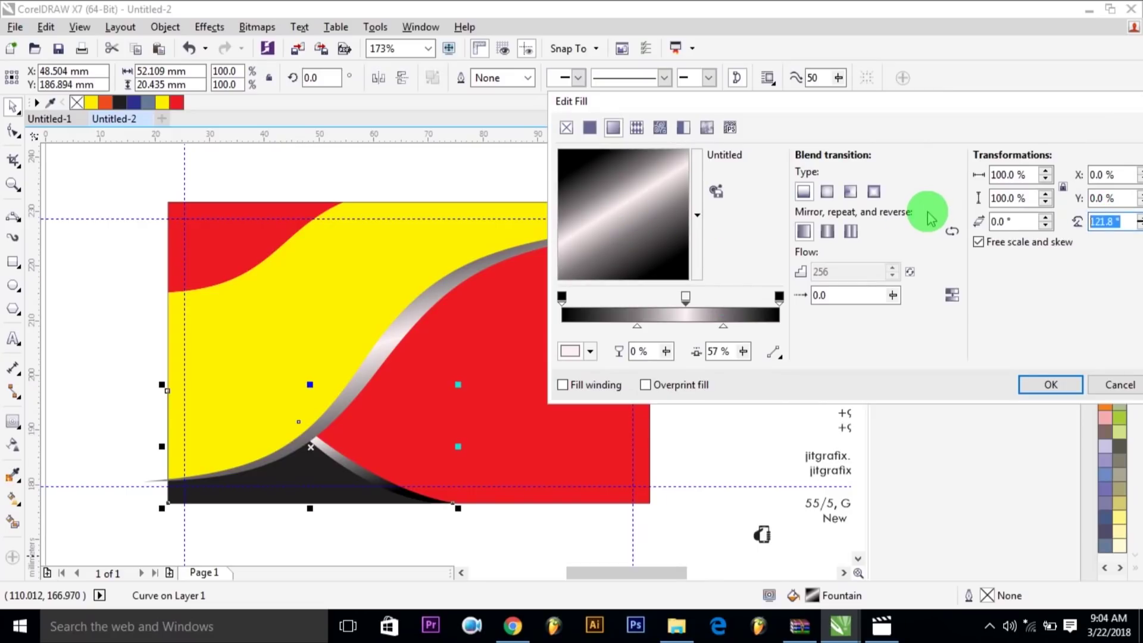
text(90)
key(Tab)
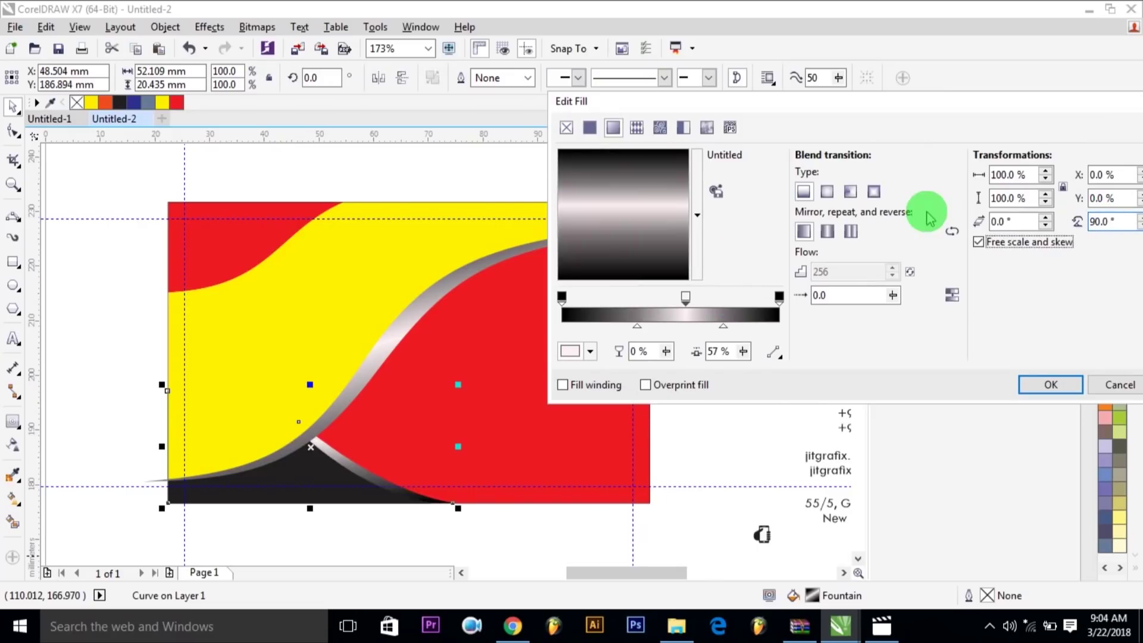
click(1063, 385)
Extend the metallic edge shape's end node outward along the card's bottom edge and adjust its curve handle to taper the tip
key(F10)
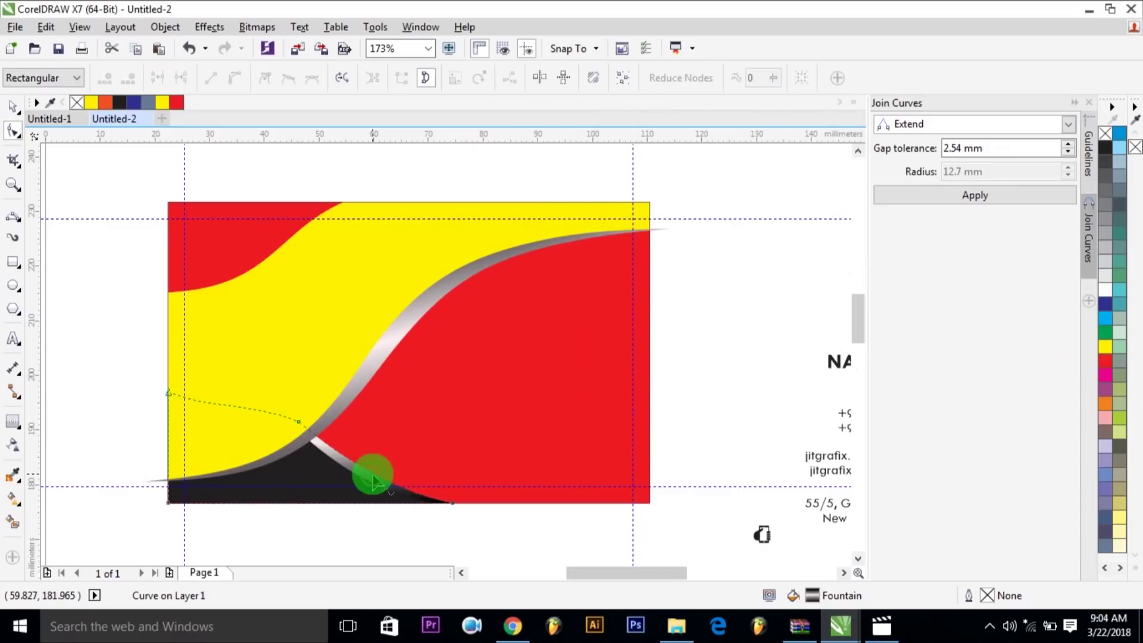
drag(324, 441, 307, 430)
click(393, 503)
drag(388, 499, 468, 503)
click(413, 494)
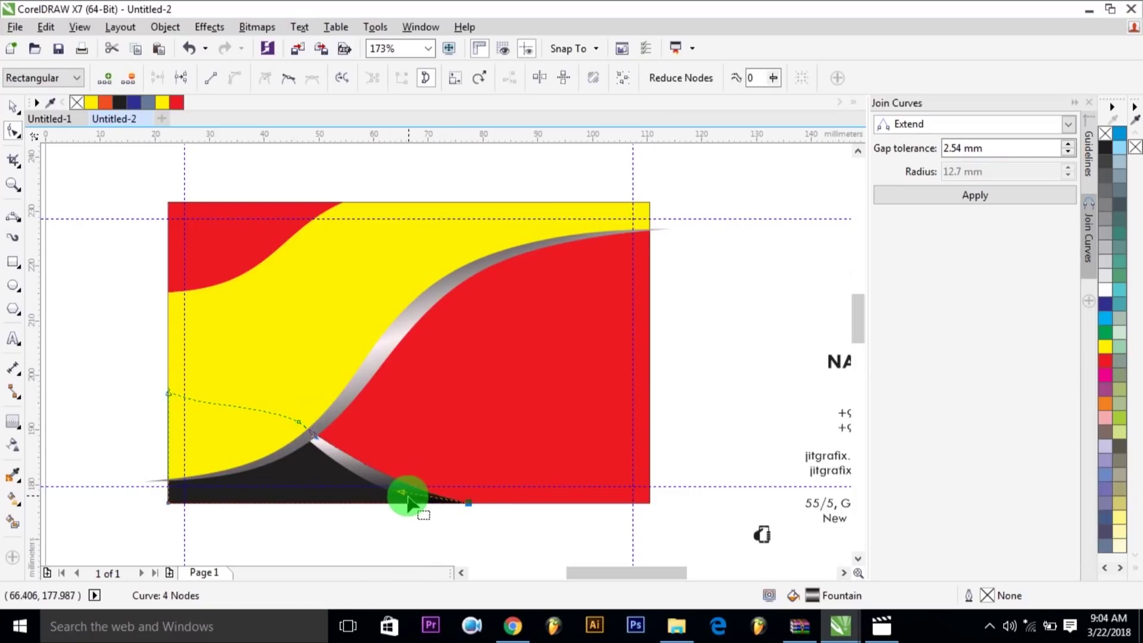
drag(401, 491, 375, 505)
Reposition the metallic edge shape's middle node beneath the S-curve stroke and refine the curve handle so an even metallic rim shows
click(315, 443)
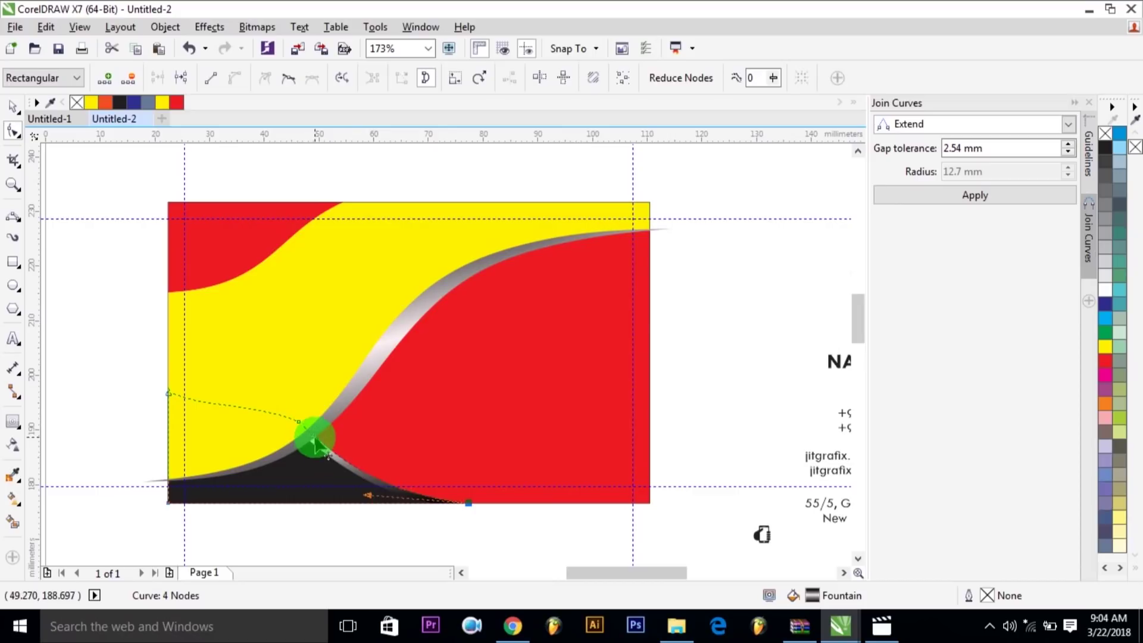
drag(299, 424, 318, 426)
click(372, 494)
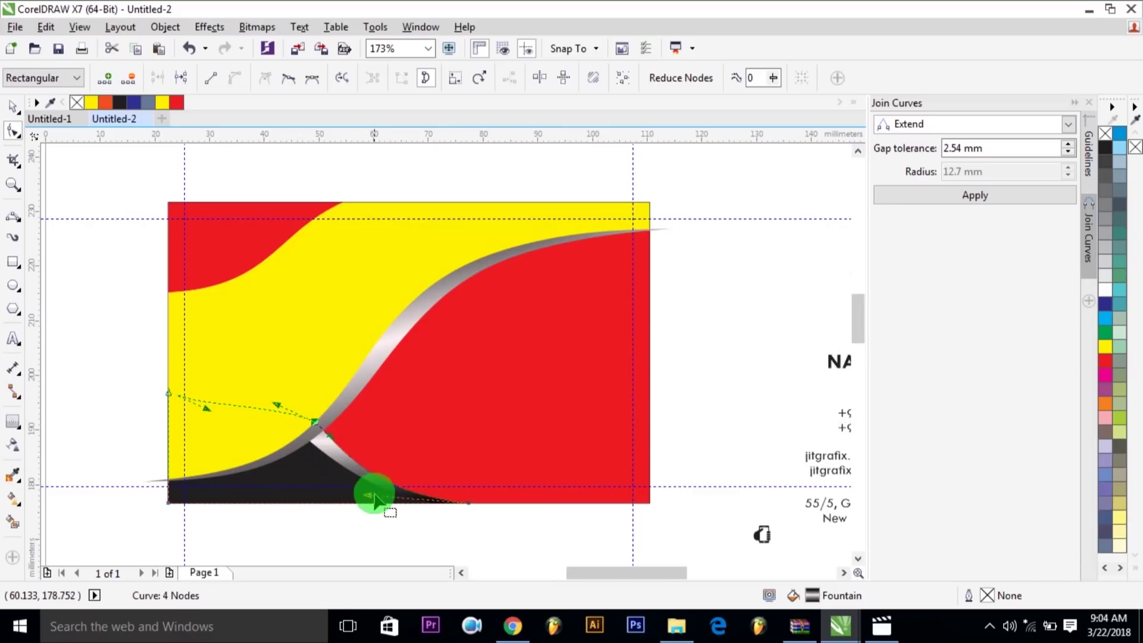
mouse_move(380, 495)
mouse_down()
mouse_move(475, 510)
mouse_move(364, 493)
mouse_move(381, 492)
mouse_up()
click(317, 426)
drag(317, 426, 310, 427)
key(space)
click(519, 545)
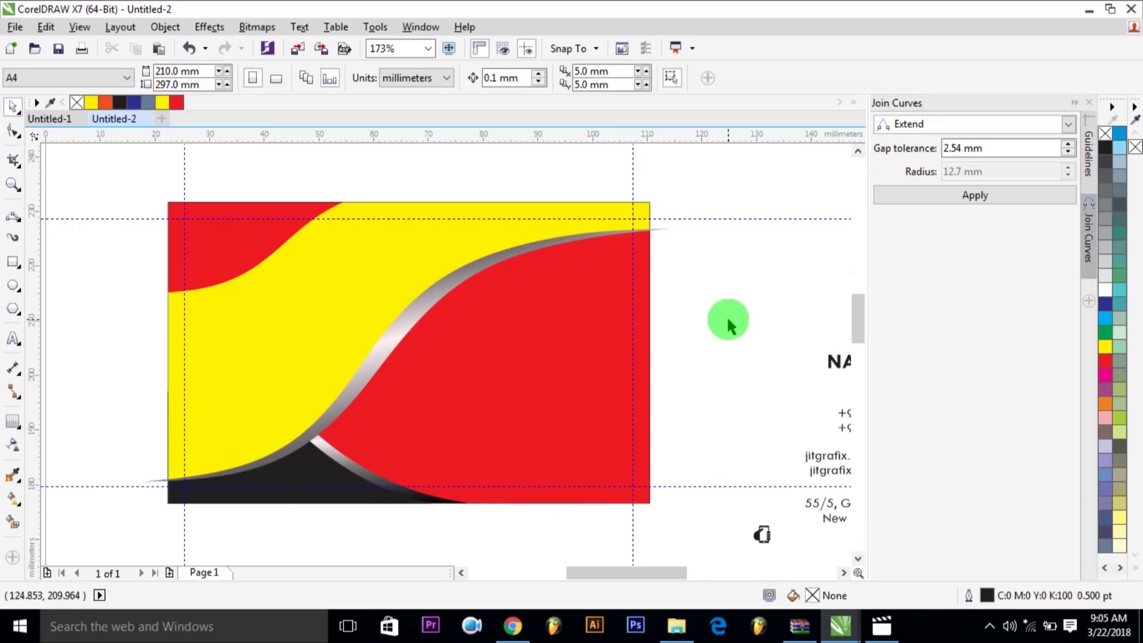
Compress the corner red wave, yellow wave and metallic S-curve stroke together vertically, raising their lower edge
click(621, 323)
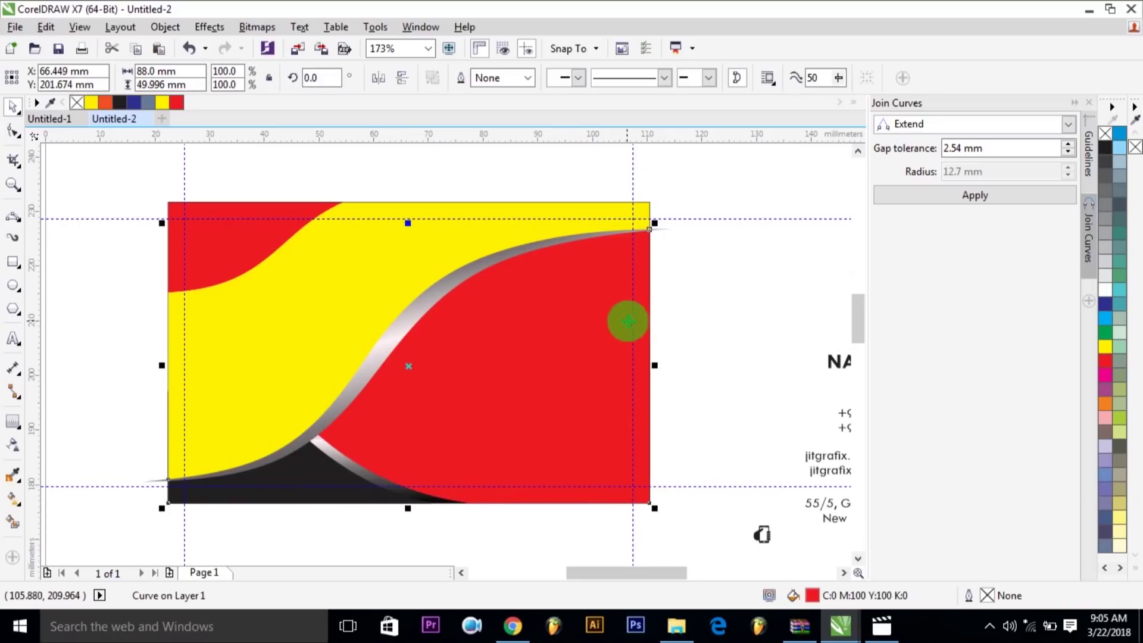
click(727, 316)
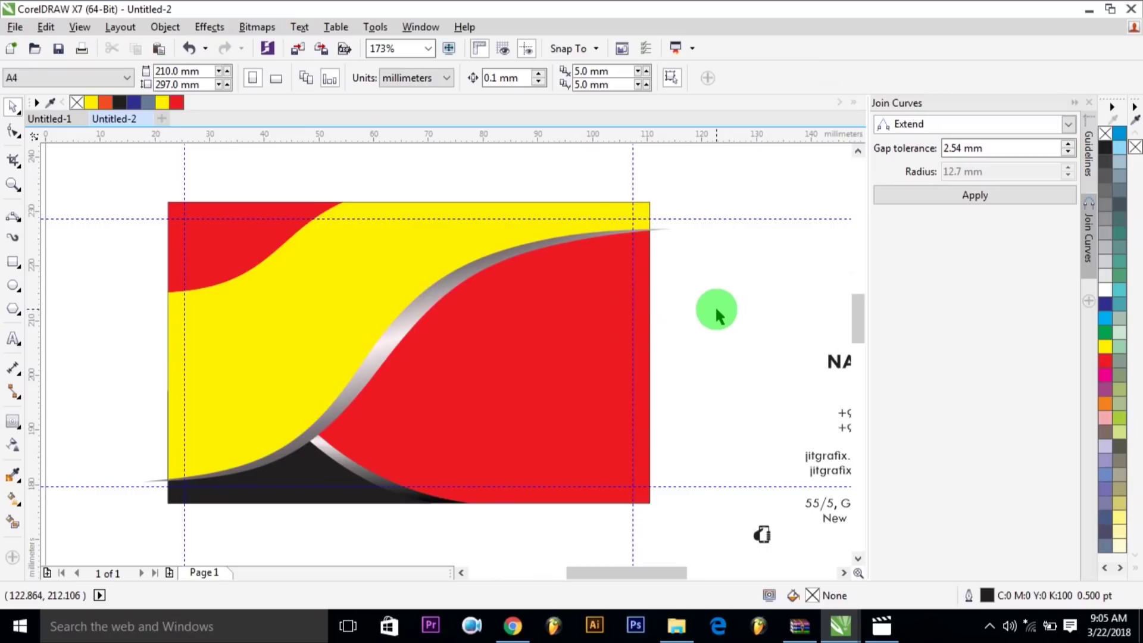
scroll(716, 308, right, 2)
drag(680, 174, 171, 500)
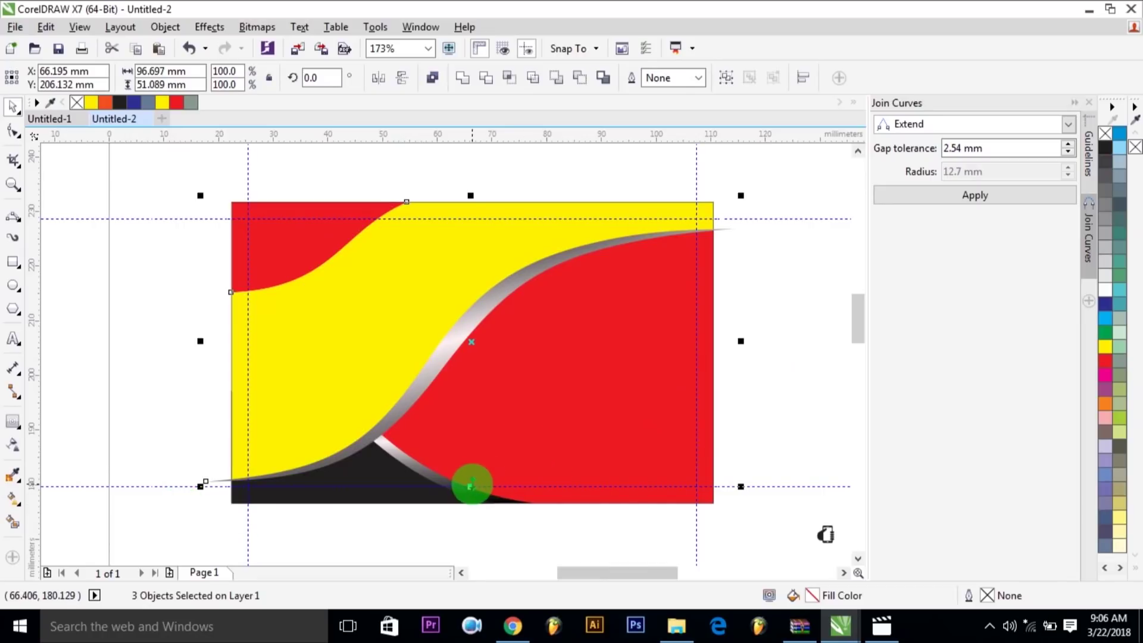
drag(472, 485, 470, 465)
click(429, 536)
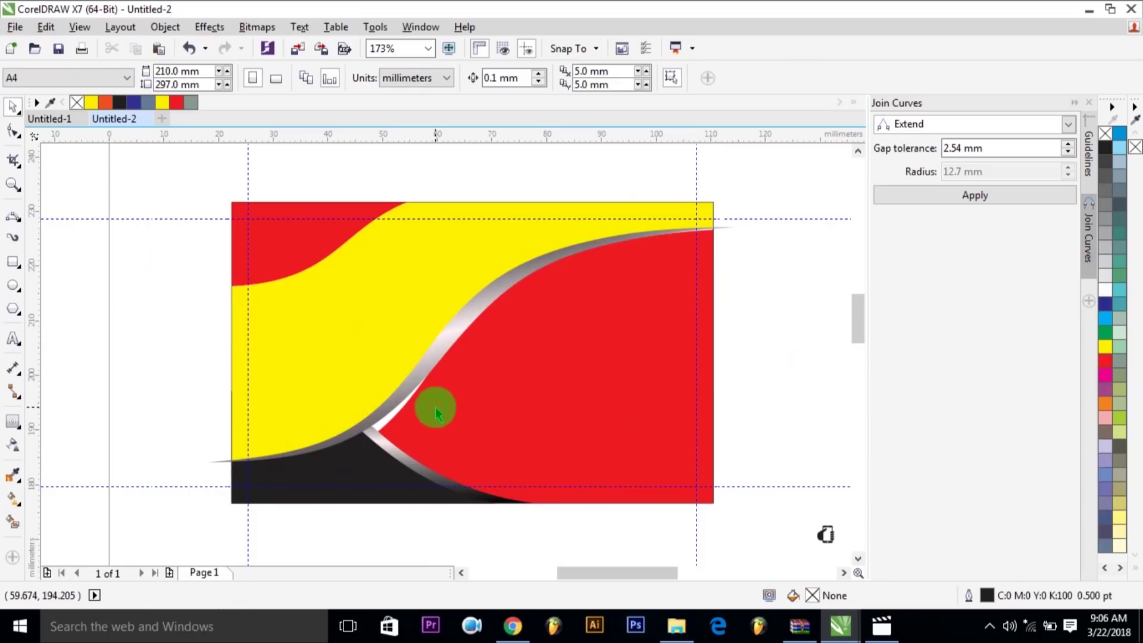
Move the large red wave's upper-left node up to the metallic stroke's left tip at the card edge
key(F10)
click(434, 403)
drag(234, 483, 237, 460)
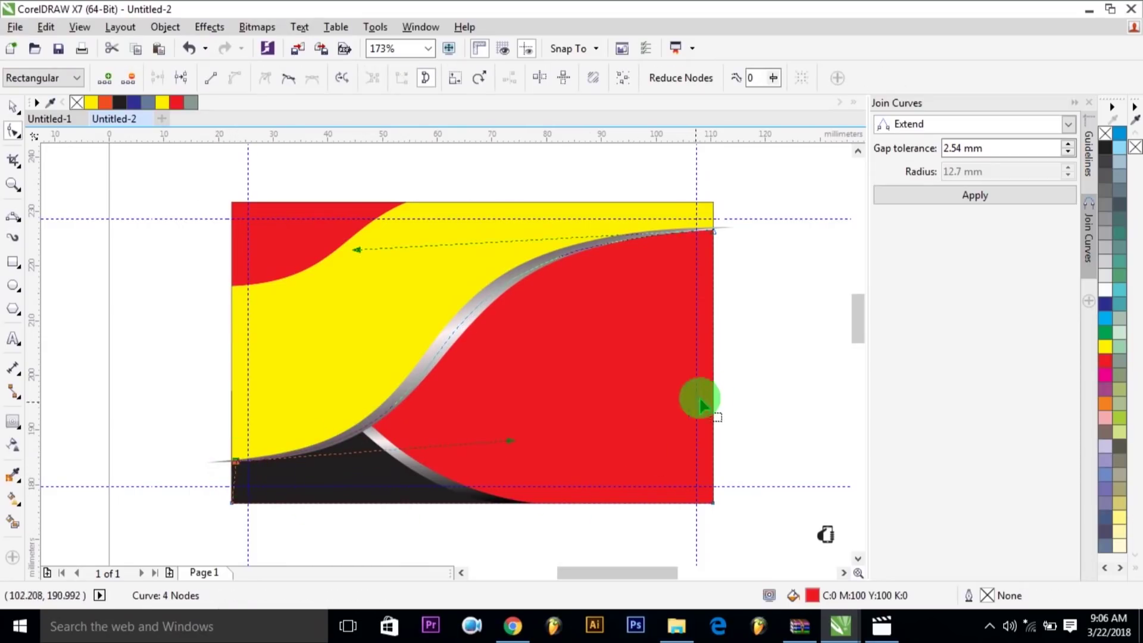
key(space)
click(222, 512)
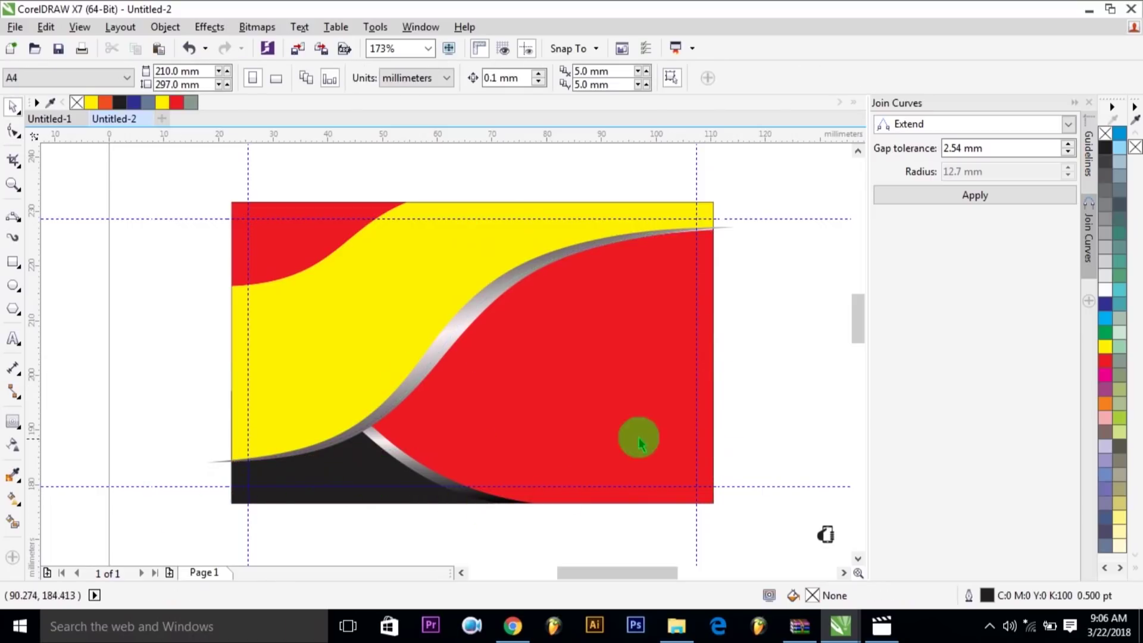
Nudge the large red wave's upper-right node slightly up to meet the metallic stroke at the card's right edge
click(684, 247)
key(space)
click(713, 232)
drag(712, 232, 715, 229)
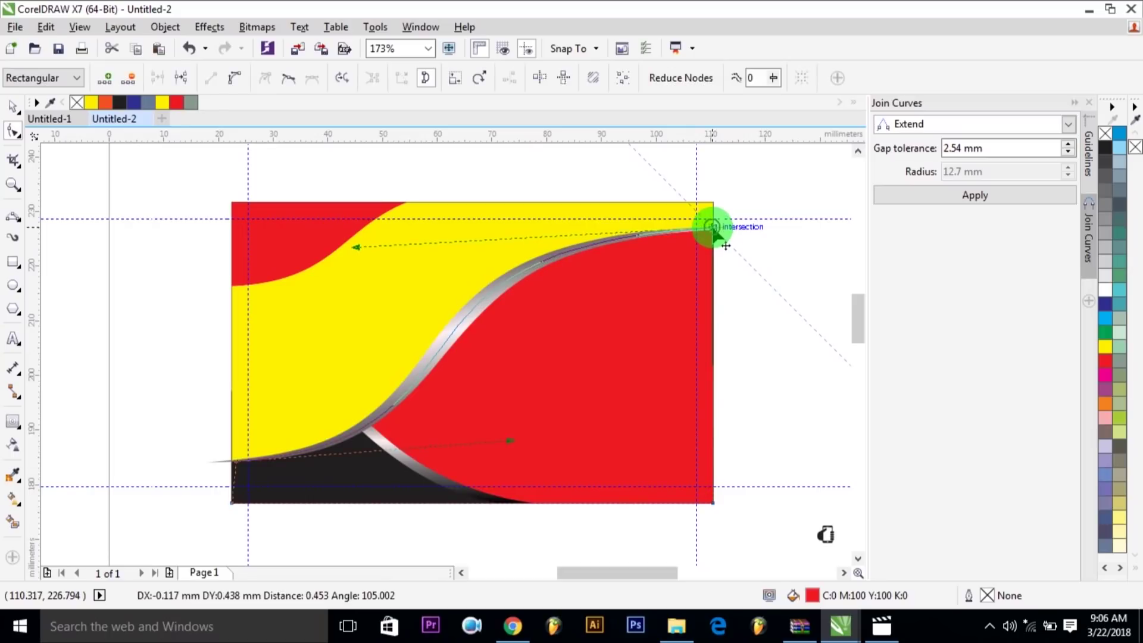
click(767, 283)
Draw a rectangle about 48 × 44 mm with red fill and no outline, and place it over the card's left side
click(13, 262)
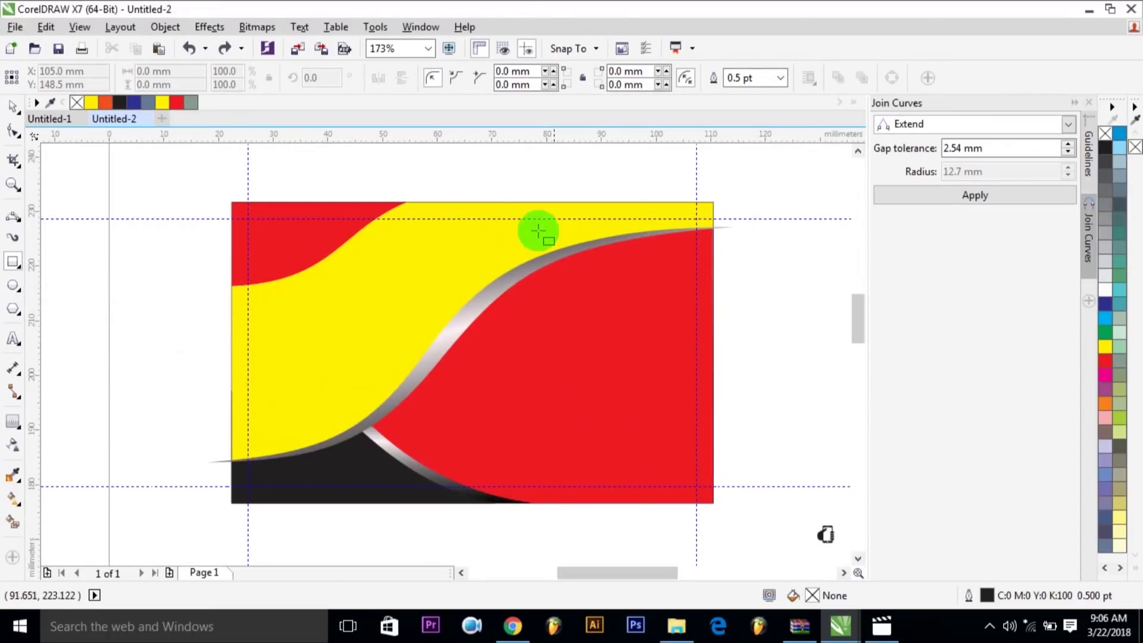
drag(508, 236, 638, 357)
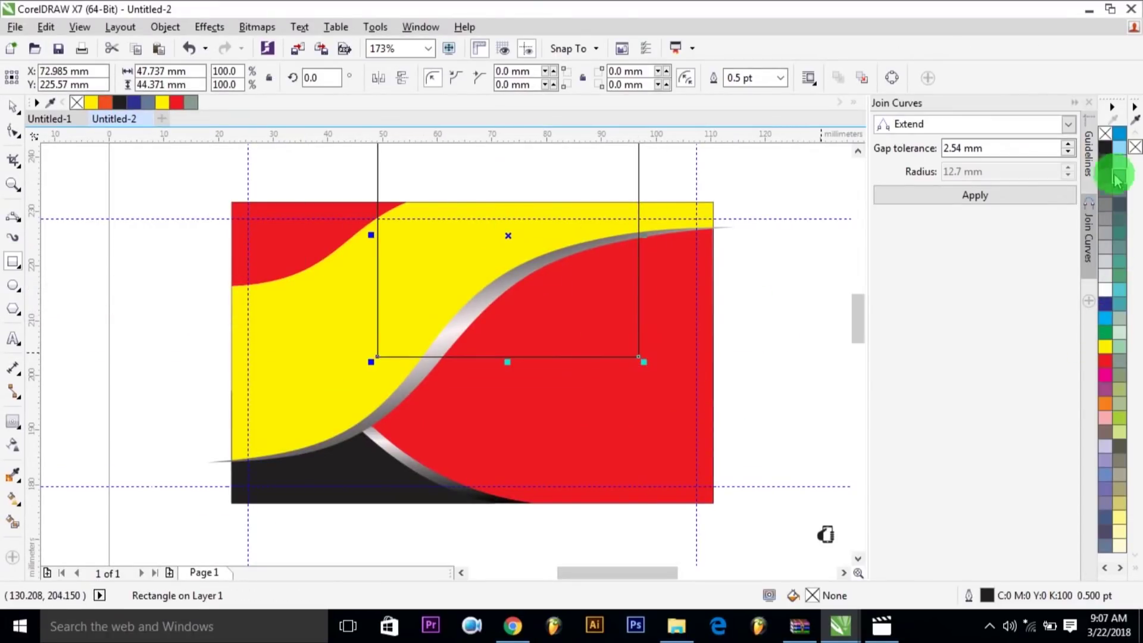
right_click(1105, 132)
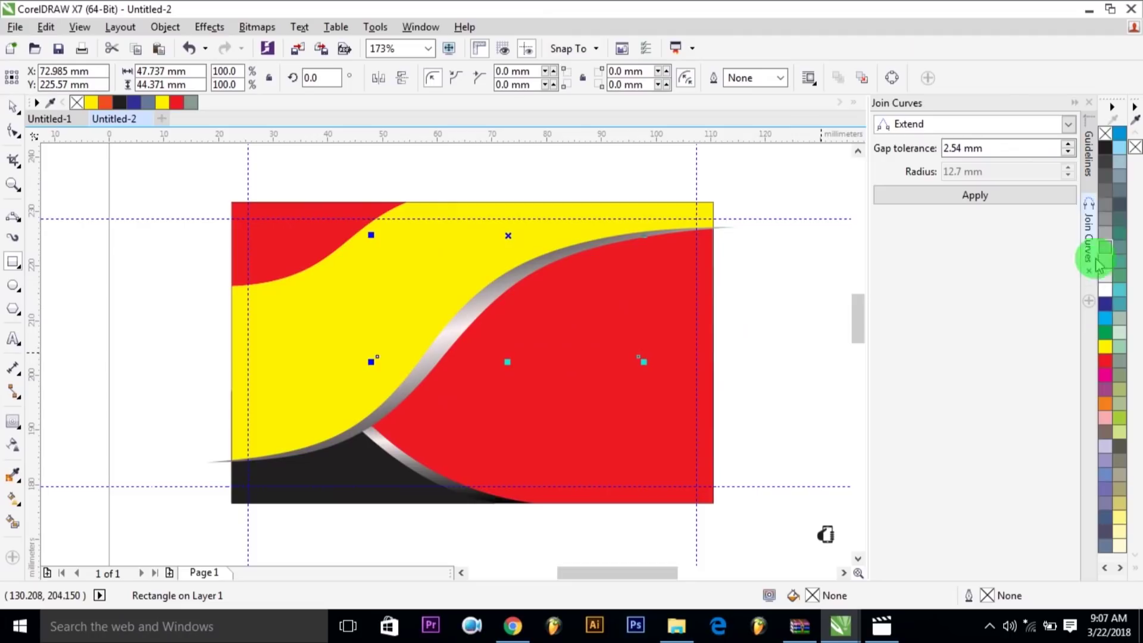
click(1105, 361)
key(space)
drag(468, 262, 158, 367)
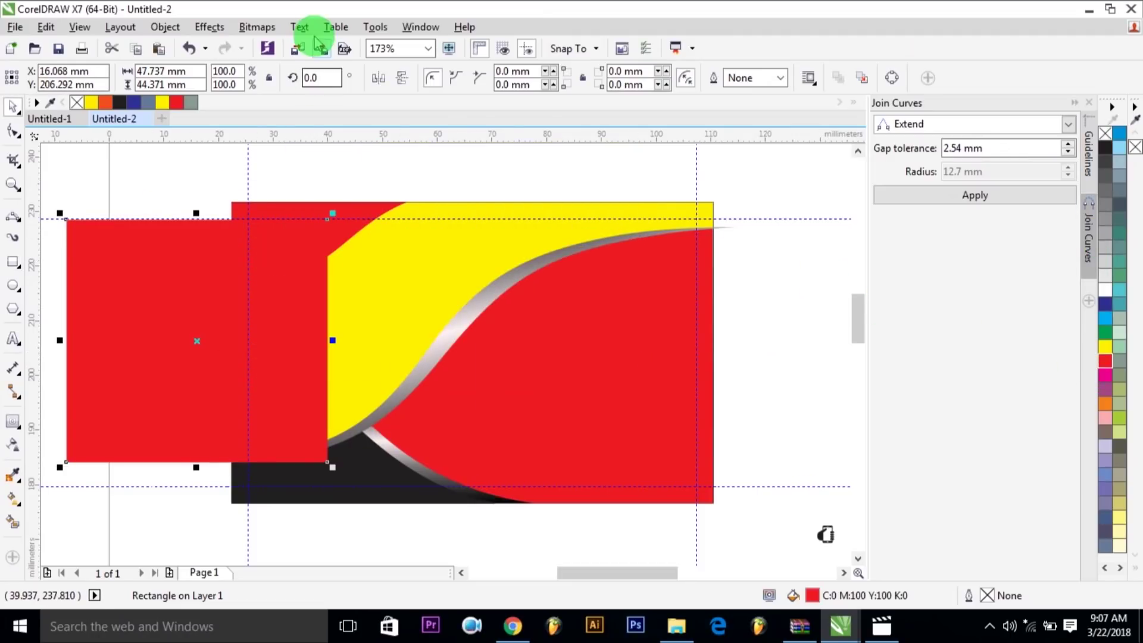
Convert the red rectangle to a 300 dpi CMYK bitmap with a transparent background and shift it slightly upward
click(259, 27)
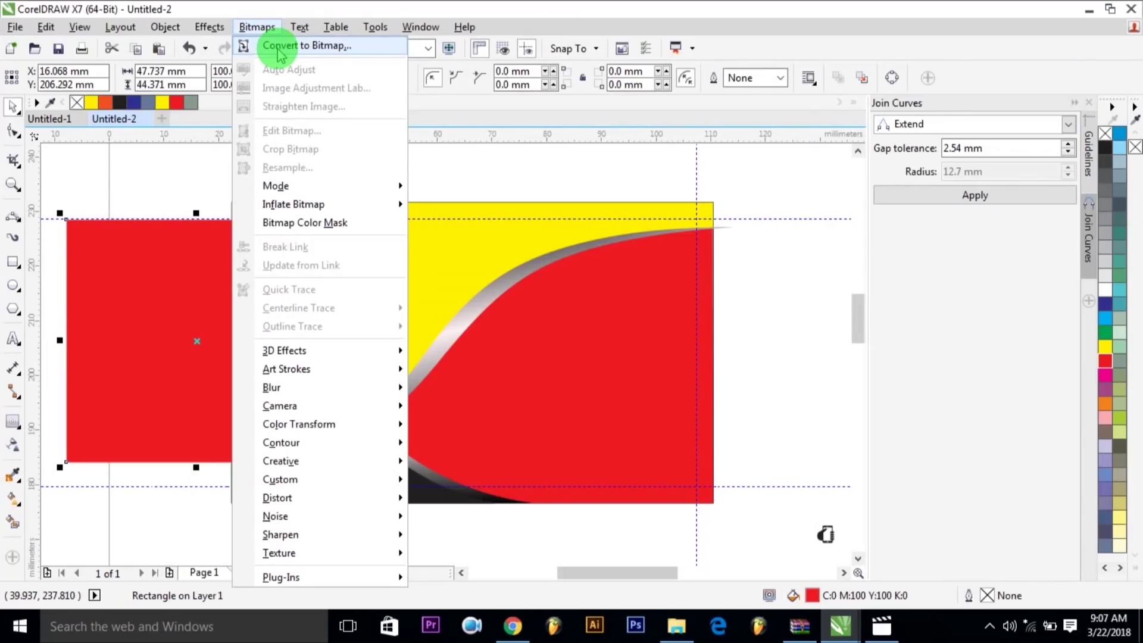
click(278, 49)
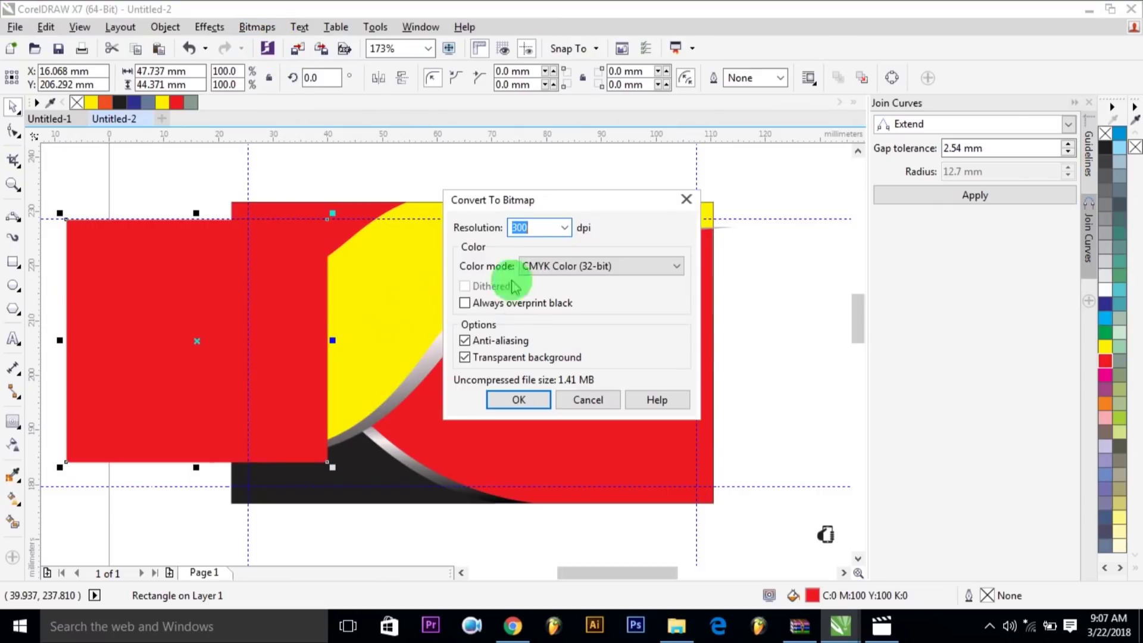
click(518, 400)
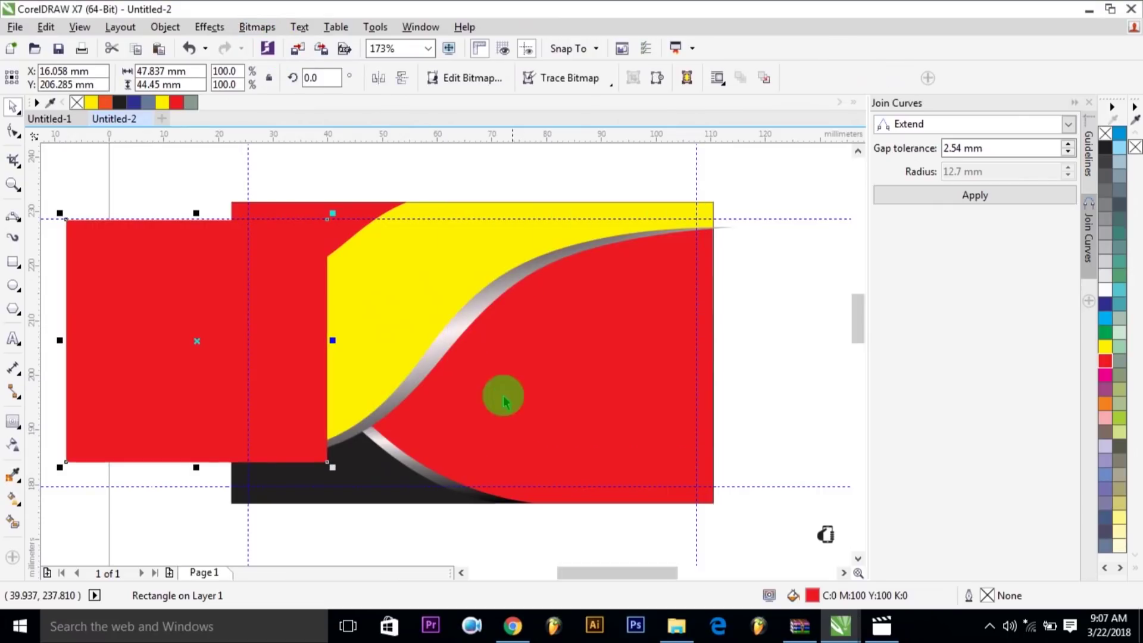
drag(204, 319, 194, 268)
Add Spike noise to the red bitmap with level 68, density 51 and the Random color mode
click(258, 28)
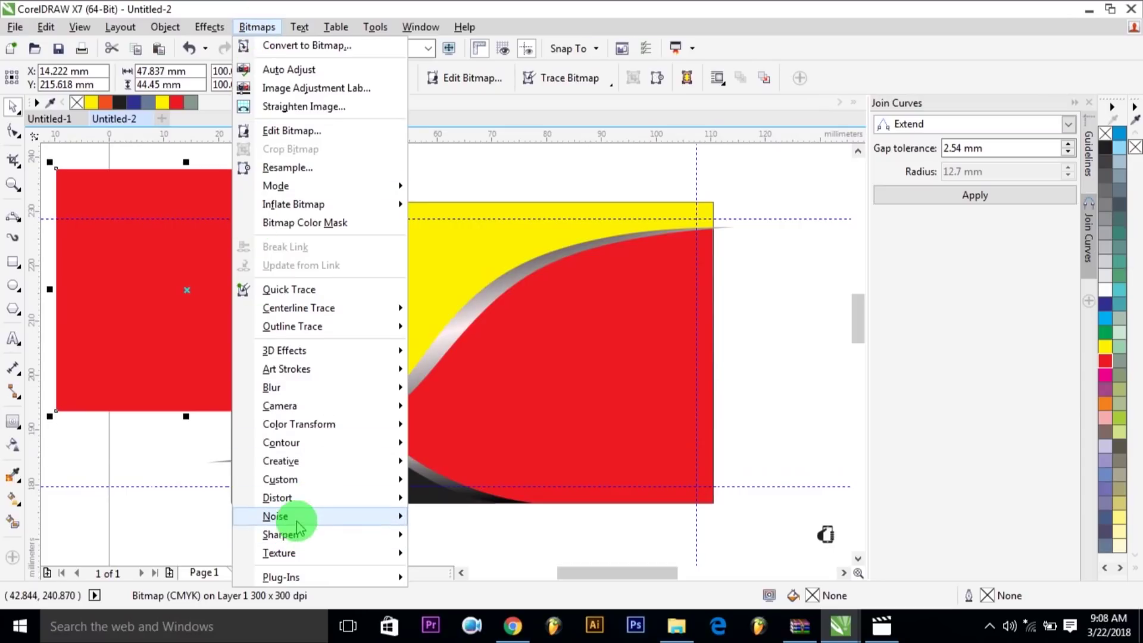
mouse_move(299, 523)
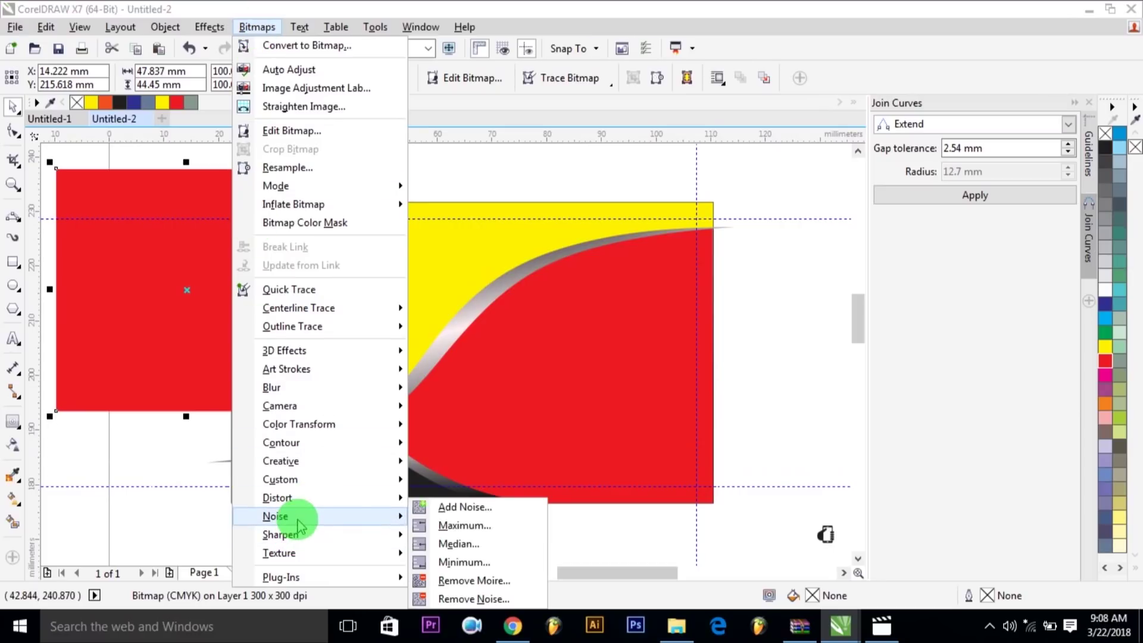
click(453, 507)
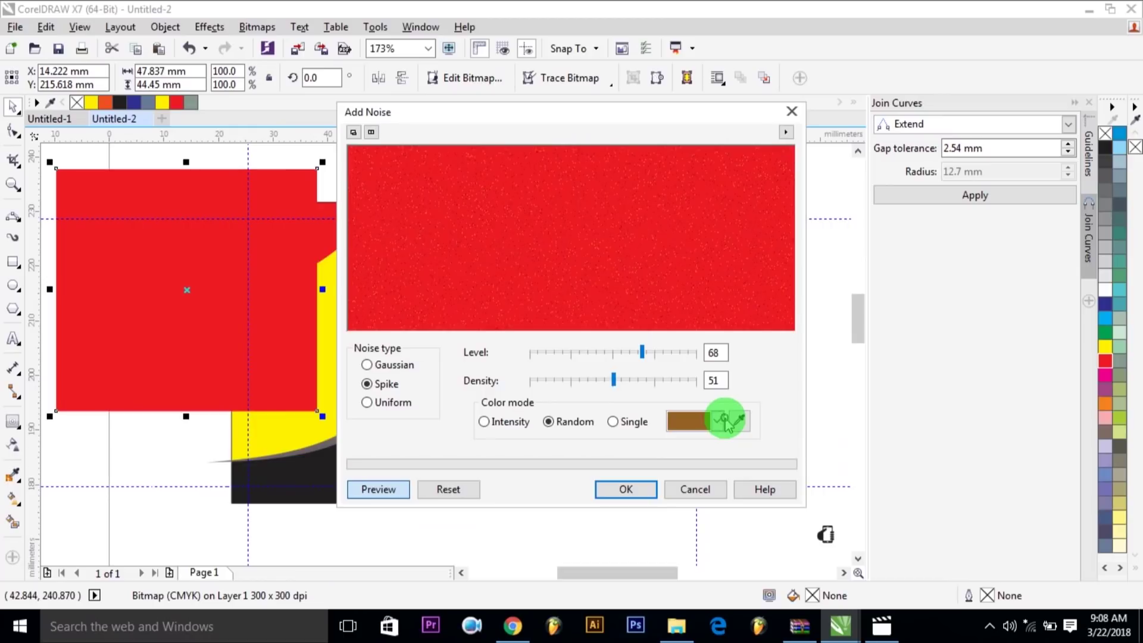
click(718, 422)
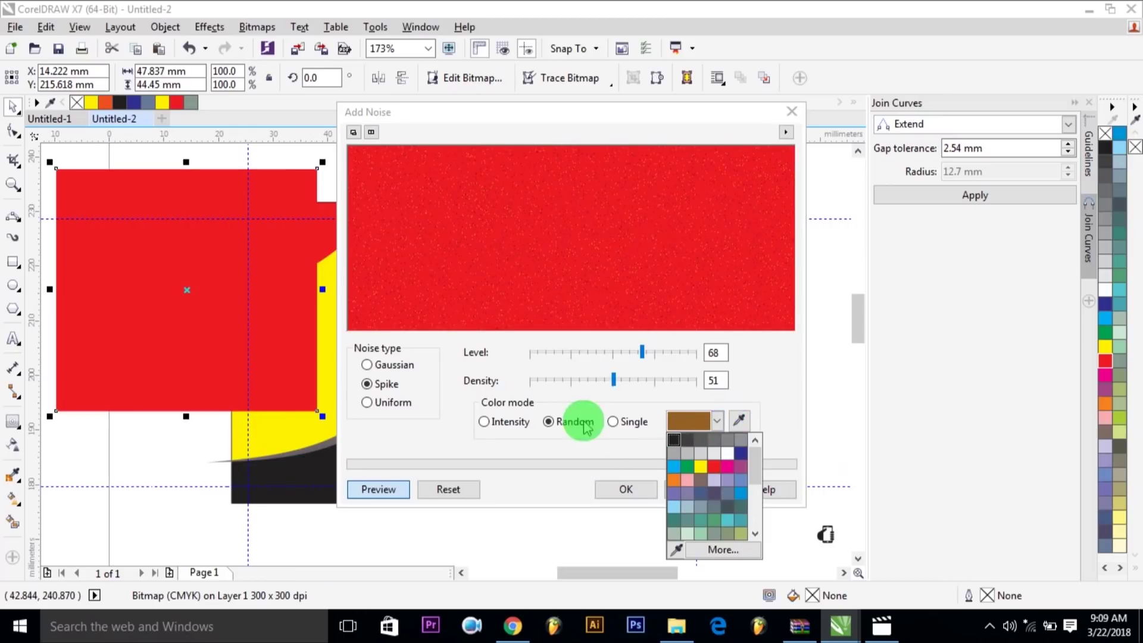
click(568, 436)
click(612, 421)
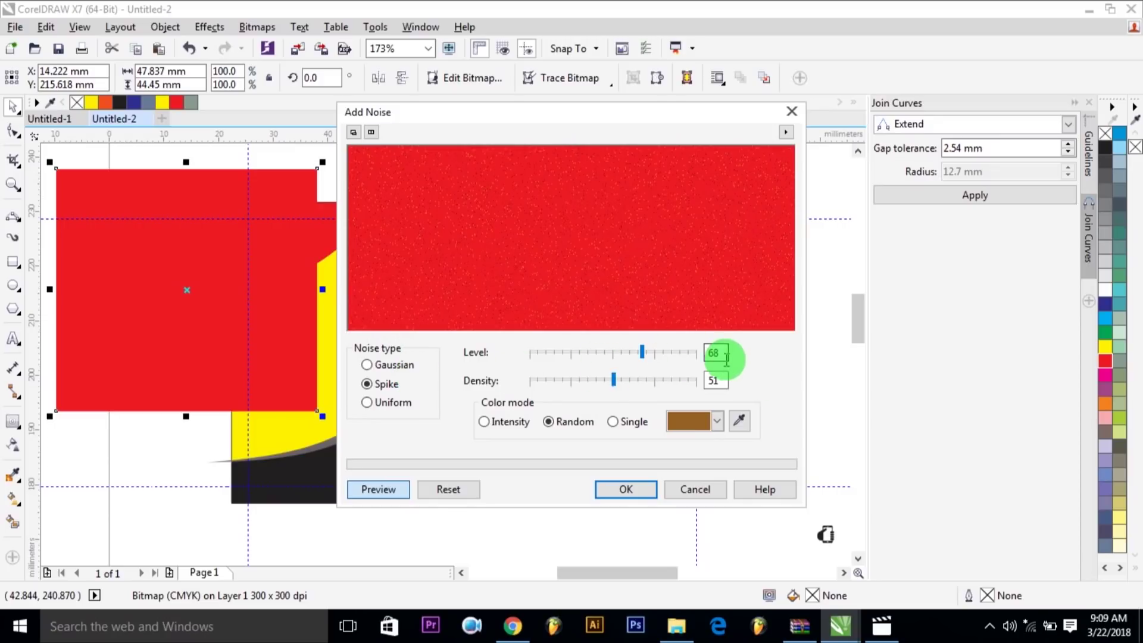
click(628, 488)
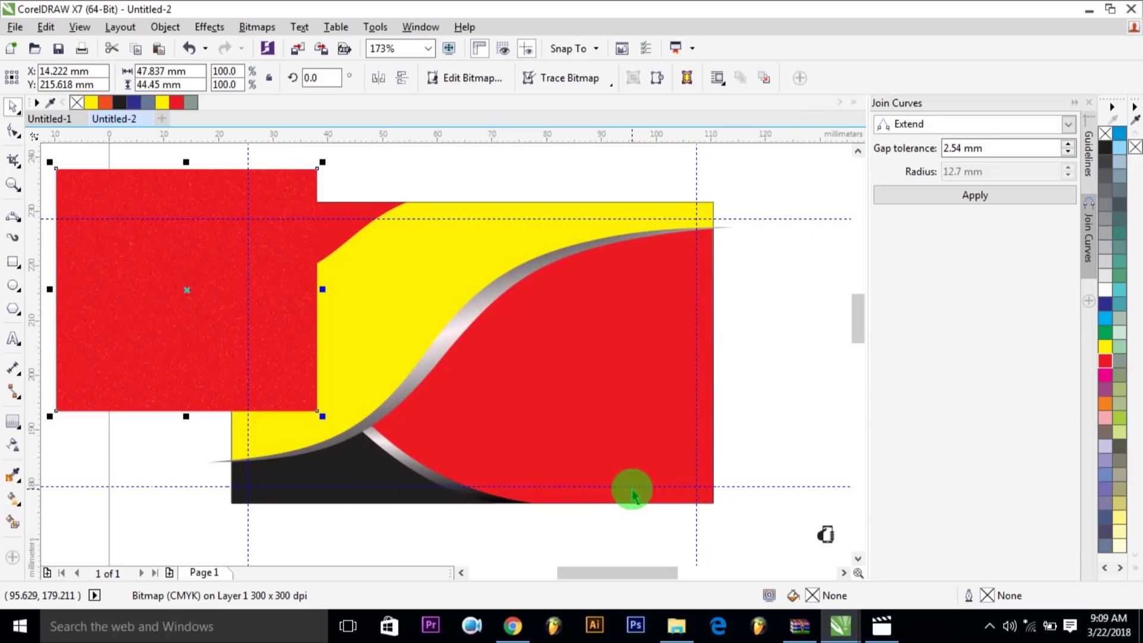
Enlarge the noise bitmap proportionally to about 63 × 59 mm and position it over the left part of the card
drag(306, 212, 427, 359)
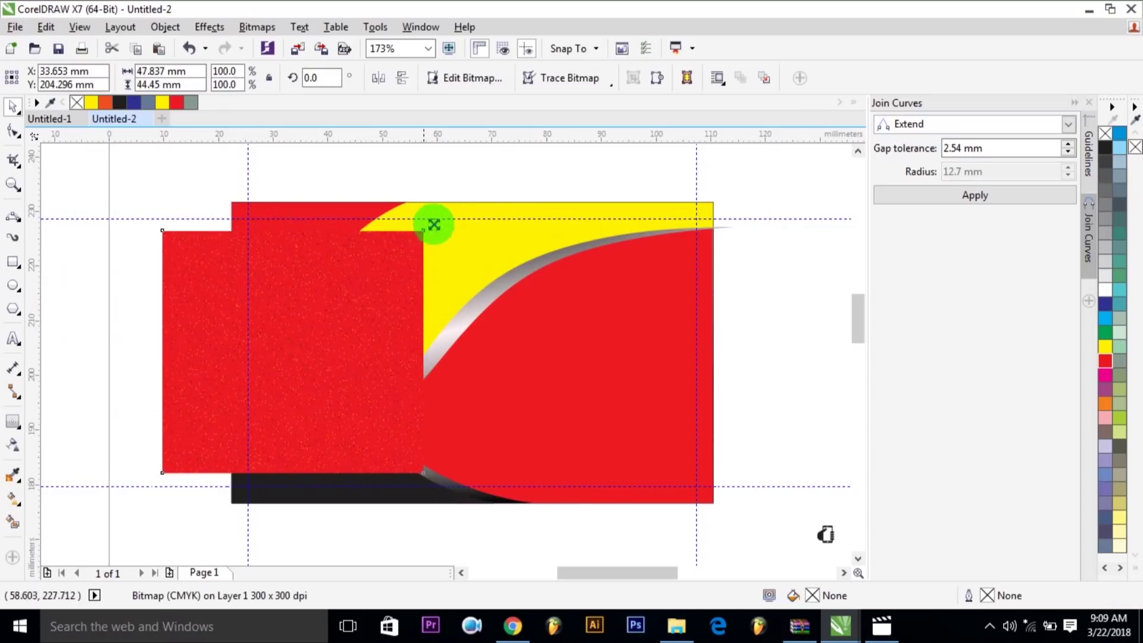
drag(434, 224, 459, 186)
drag(355, 277, 414, 299)
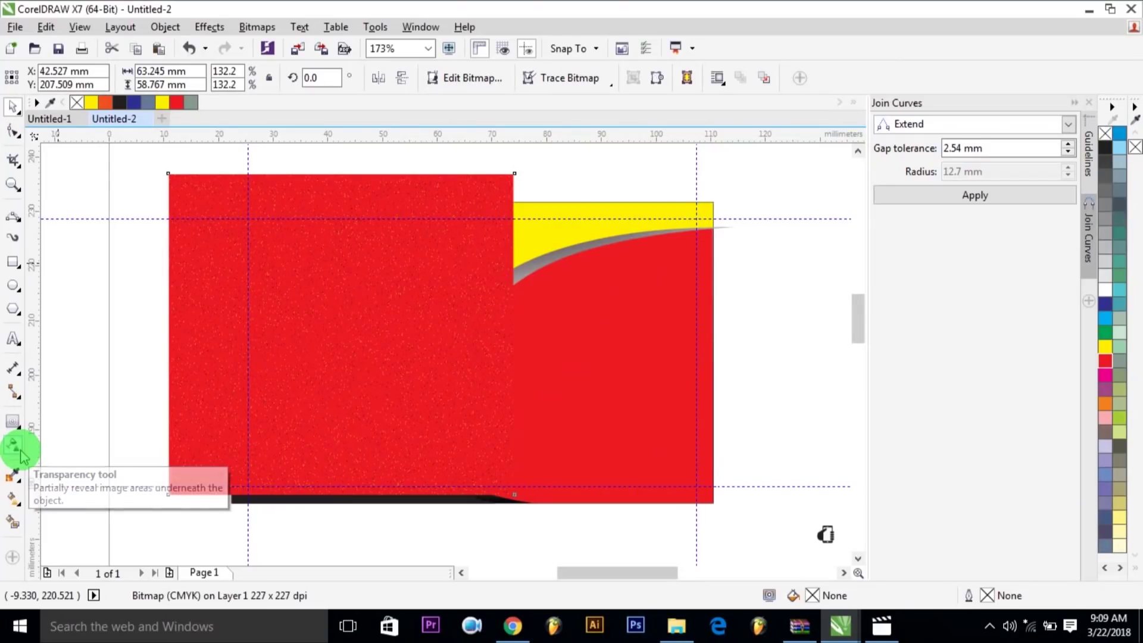
Apply a horizontal linear transparency to the noise bitmap, fading it from left to fully transparent near its right edge
click(24, 449)
drag(250, 179, 1023, 232)
drag(576, 325, 500, 296)
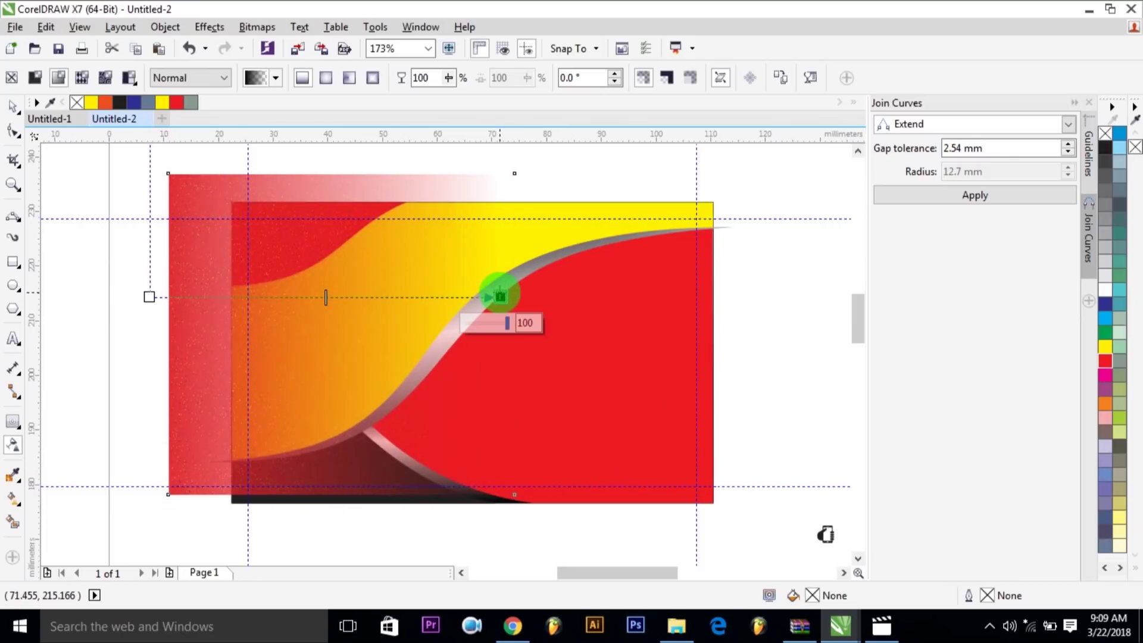
key(space)
click(755, 321)
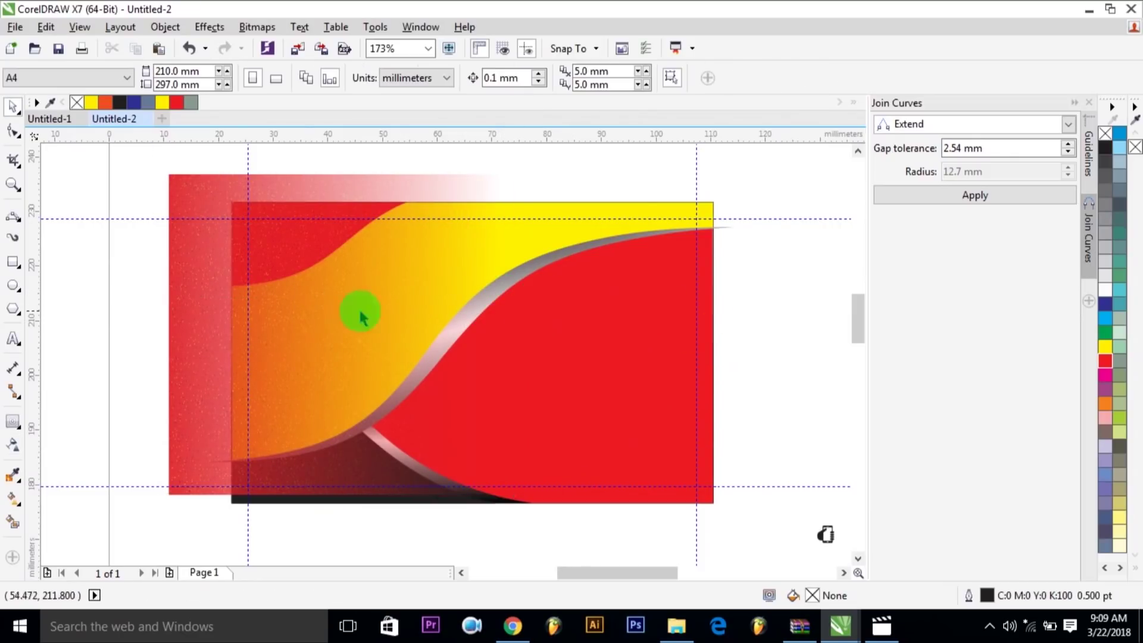
PowerClip the red noise bitmap inside the yellow wave shape
click(400, 208)
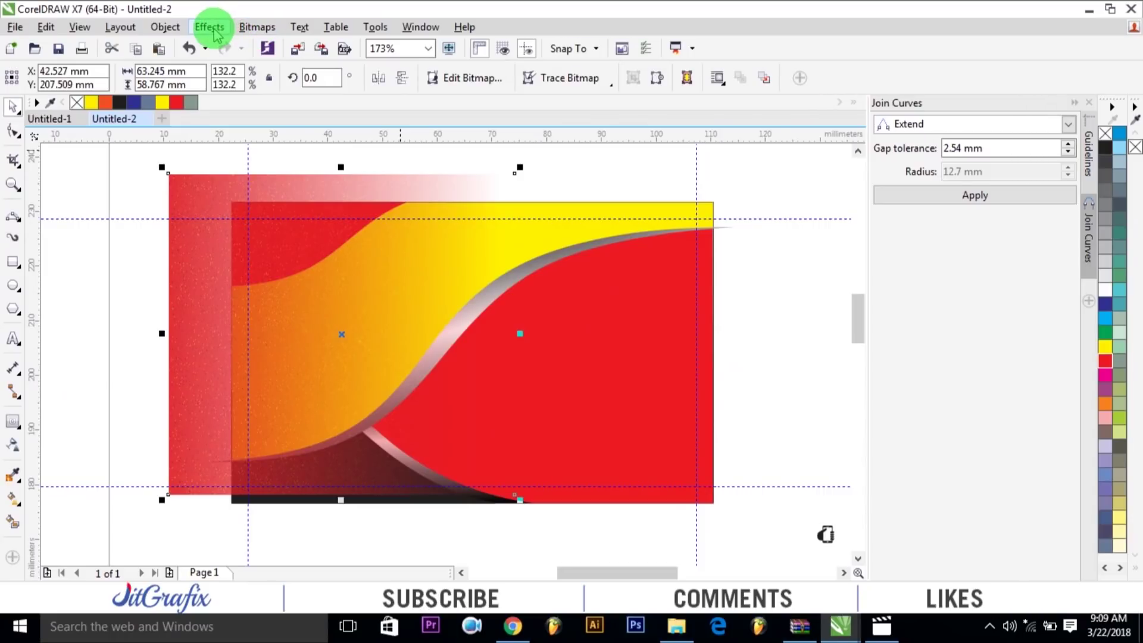
click(178, 28)
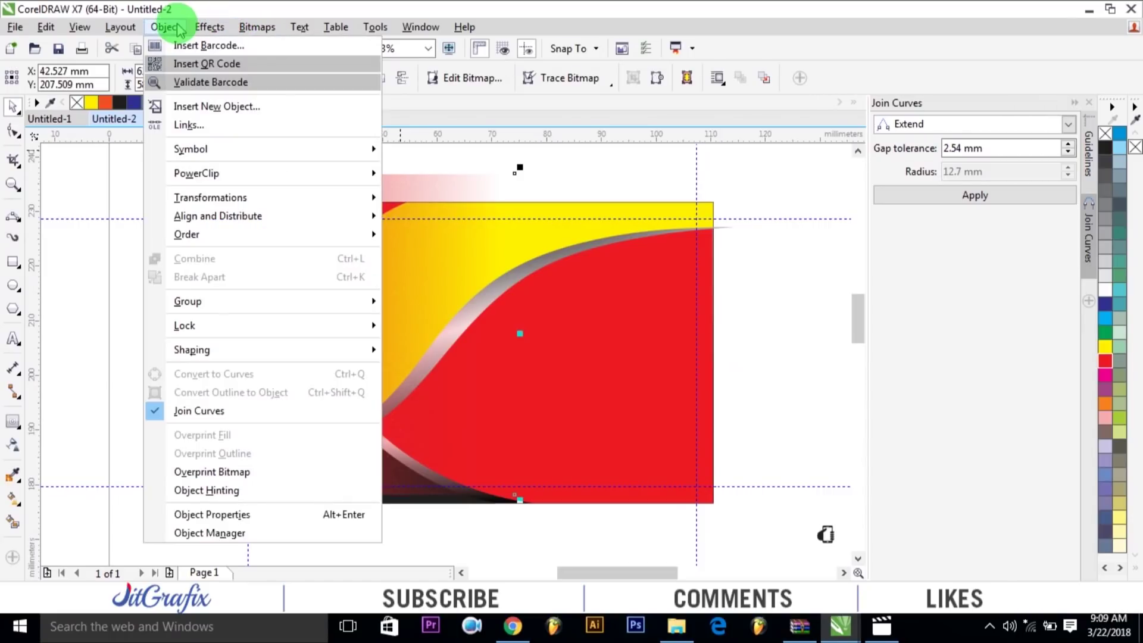
mouse_move(278, 173)
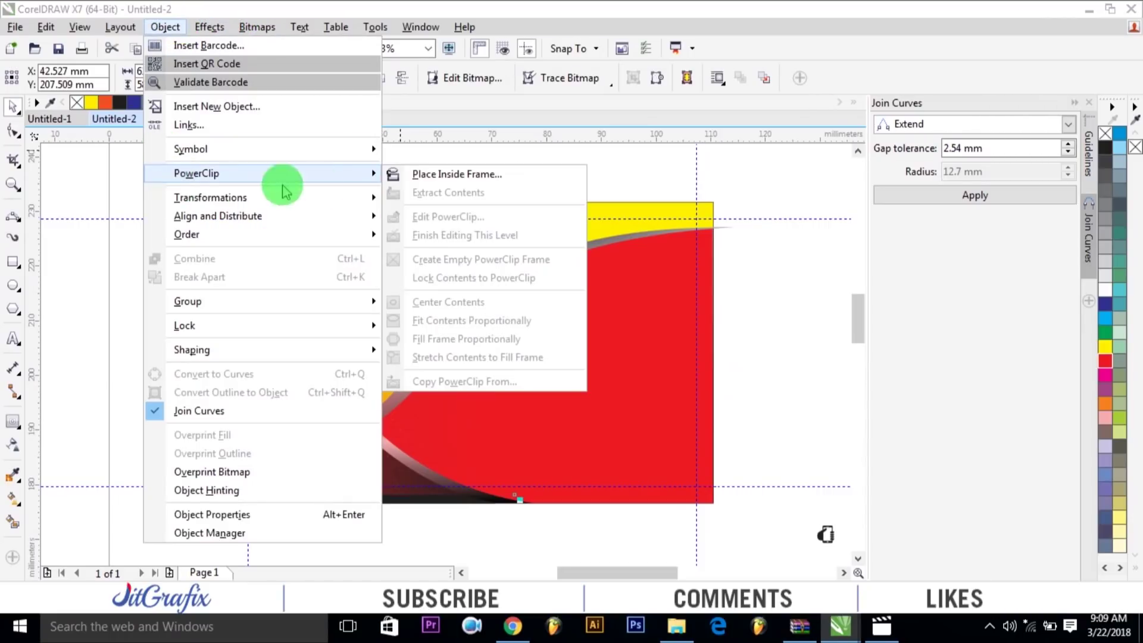
click(417, 174)
click(597, 205)
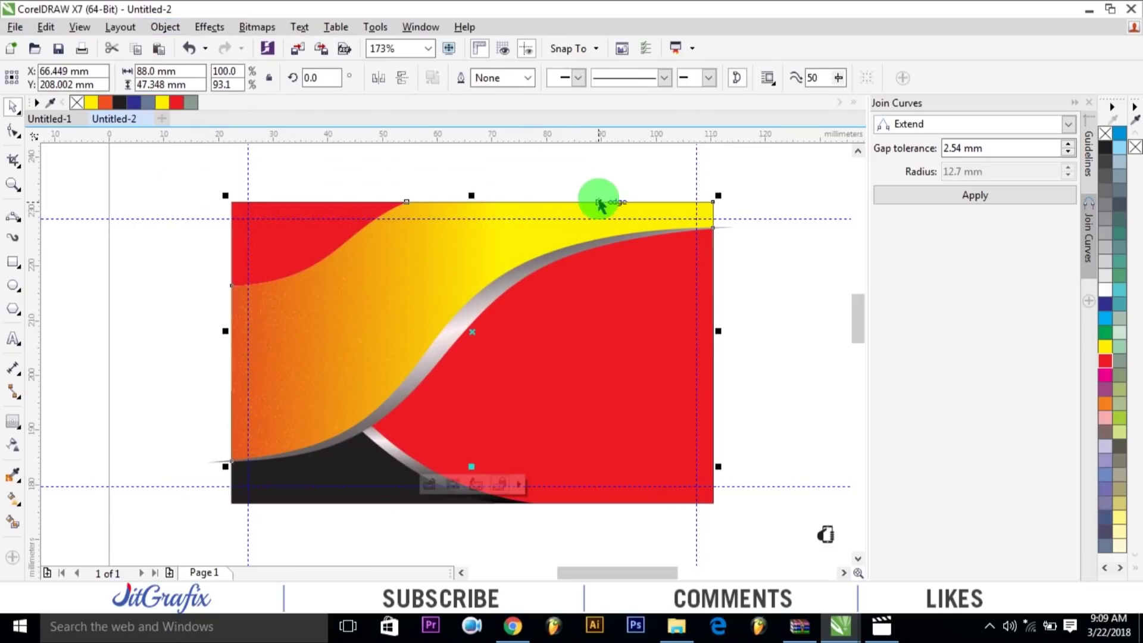
click(569, 172)
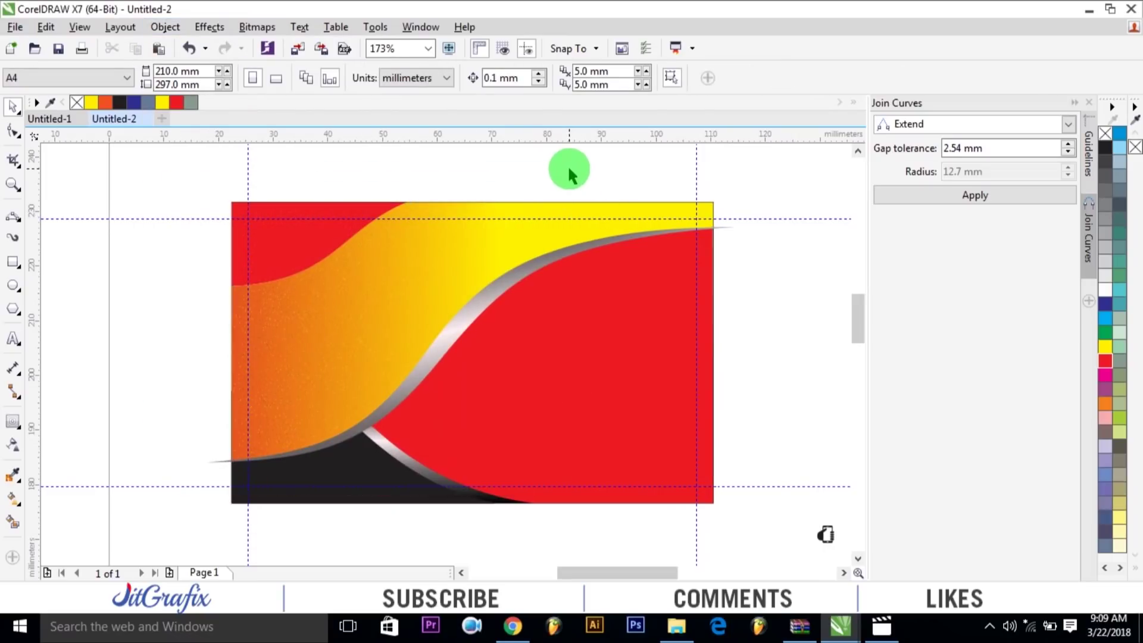
Copy the noise bitmap from inside the yellow wave's PowerClip and finish editing that level
click(398, 278)
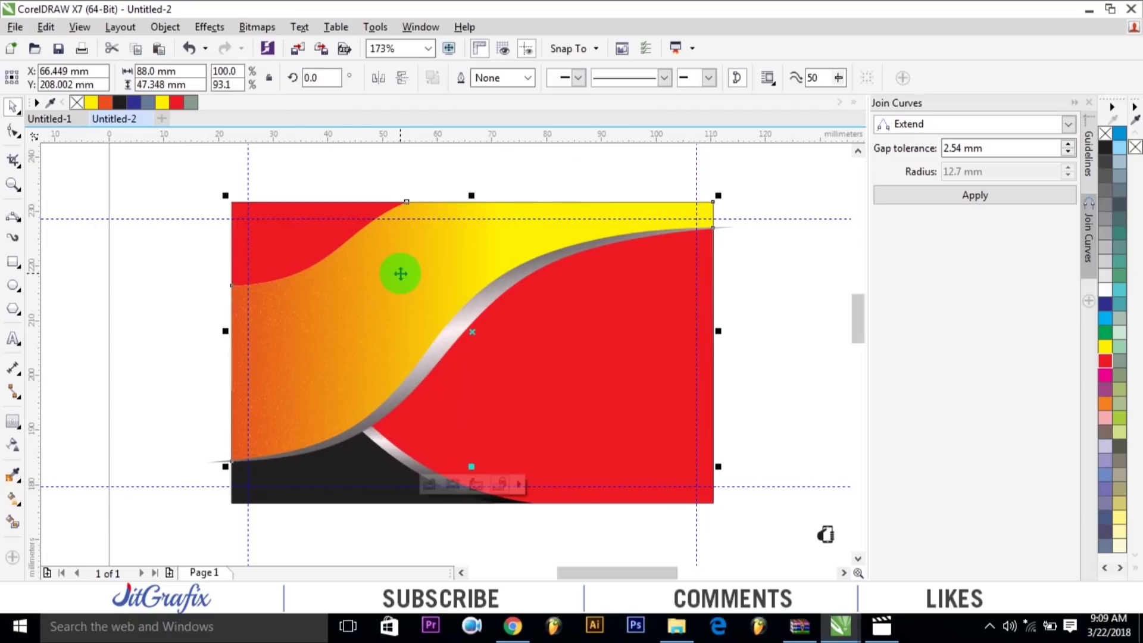
right_click(395, 273)
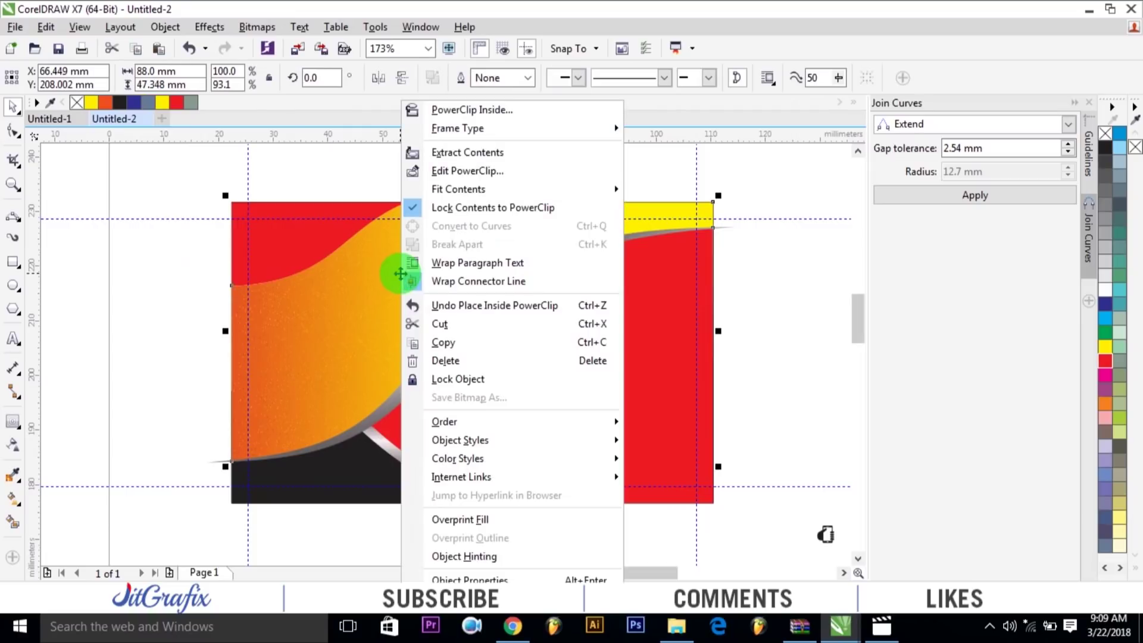
click(474, 177)
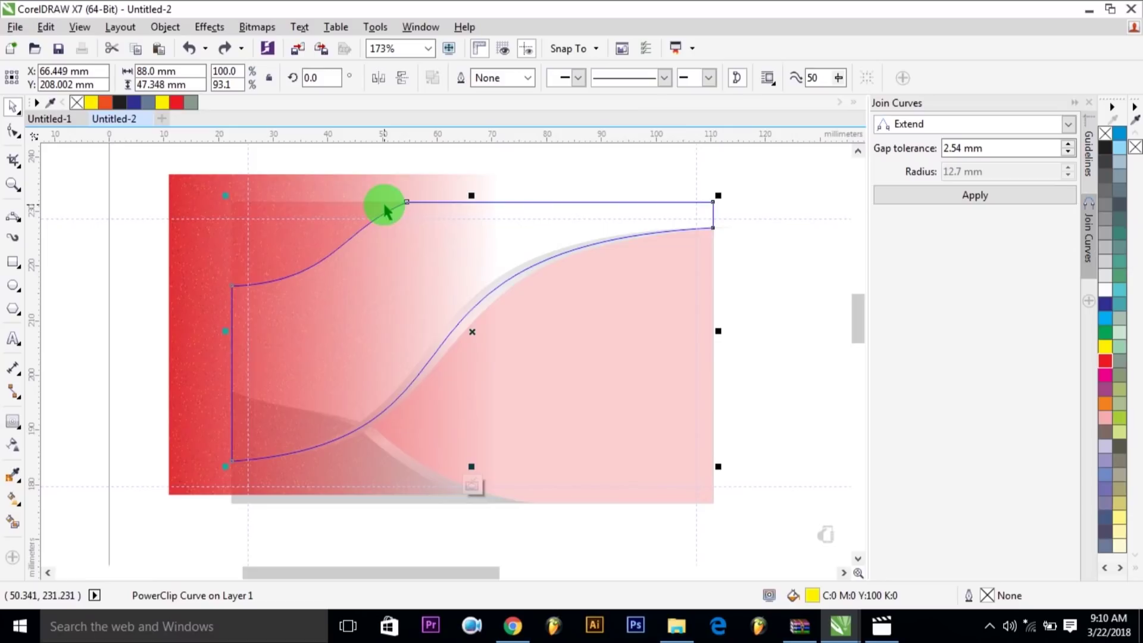
click(140, 184)
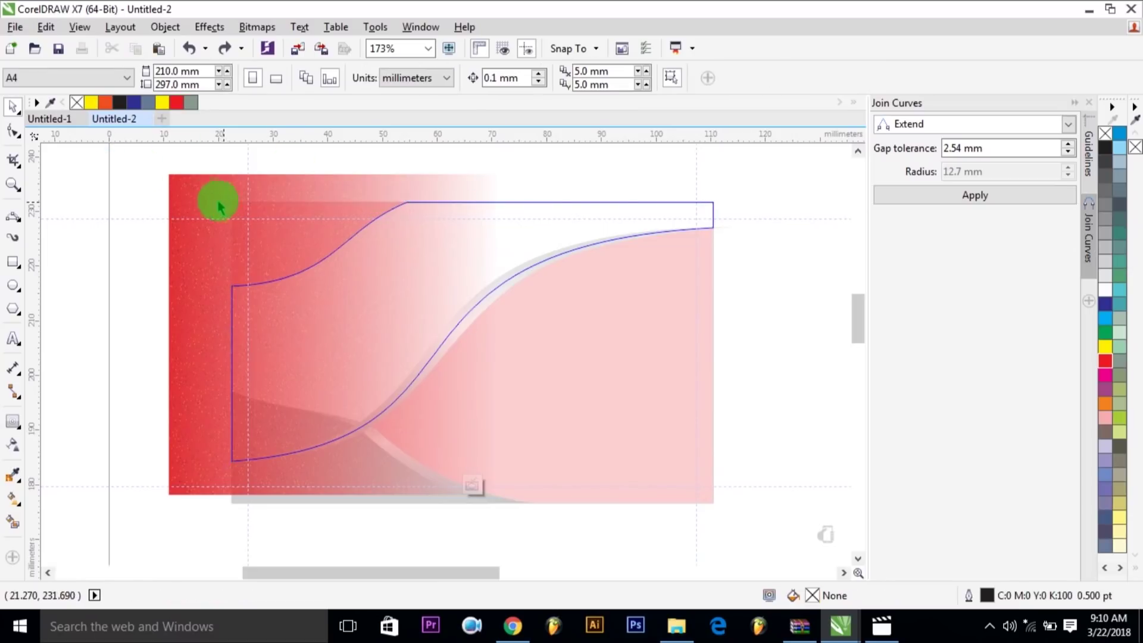
click(225, 199)
click(45, 26)
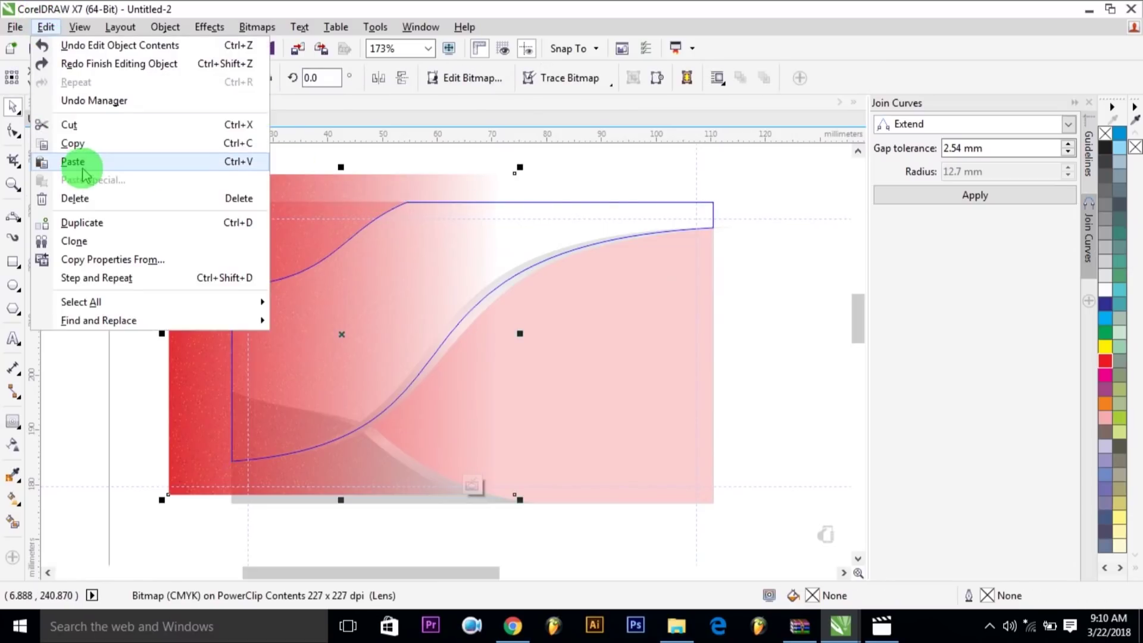
click(73, 144)
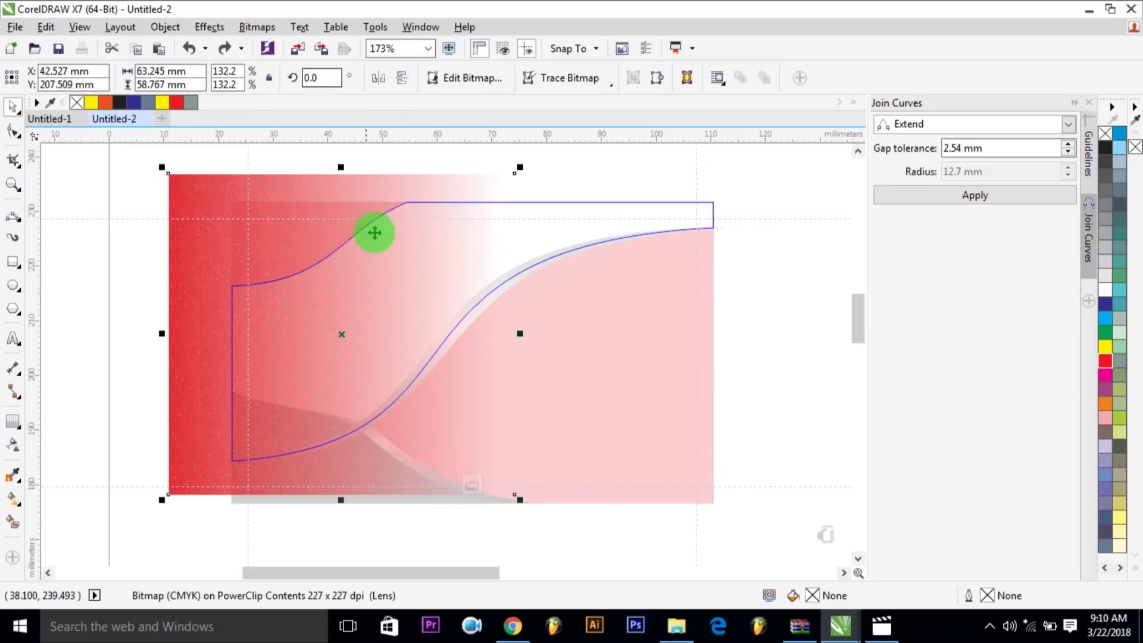
right_click(395, 247)
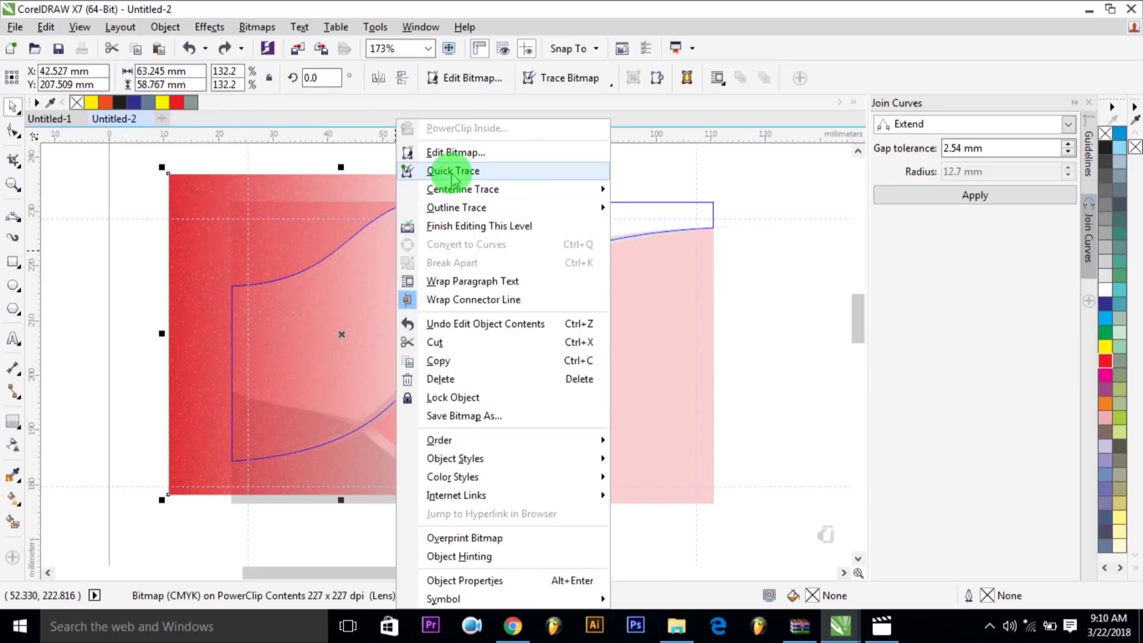
click(459, 226)
click(776, 322)
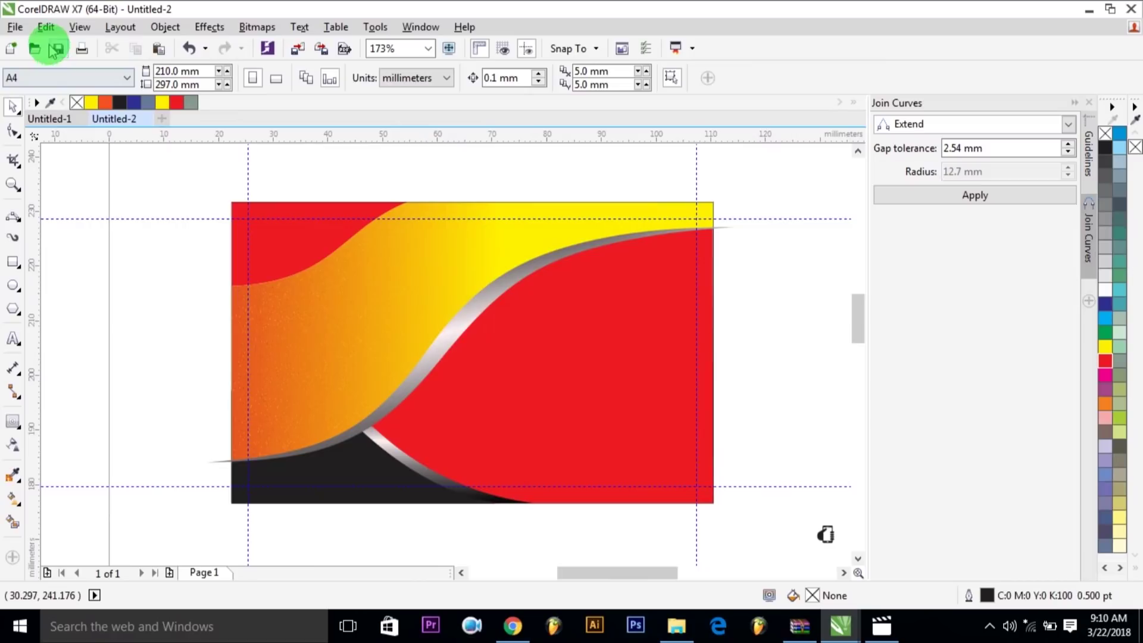
Paste the noise bitmap, mirror it horizontally and position it over the card's lower-right corner at about X 86.3, Y 186.2 mm
click(46, 27)
click(75, 161)
drag(323, 272, 493, 306)
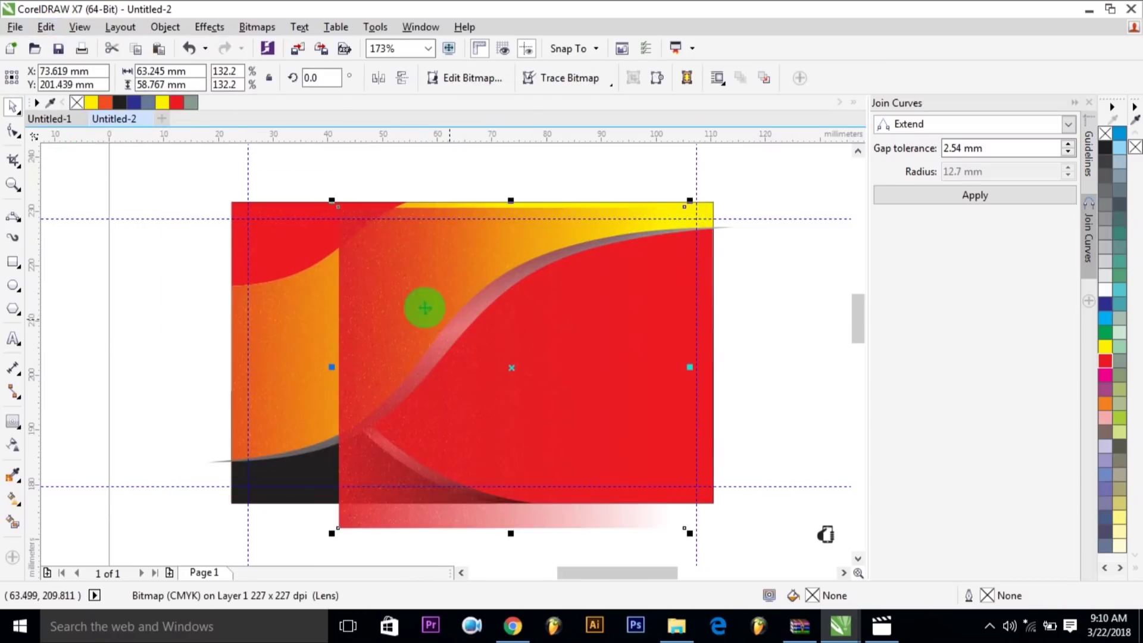
click(376, 79)
drag(604, 365, 658, 461)
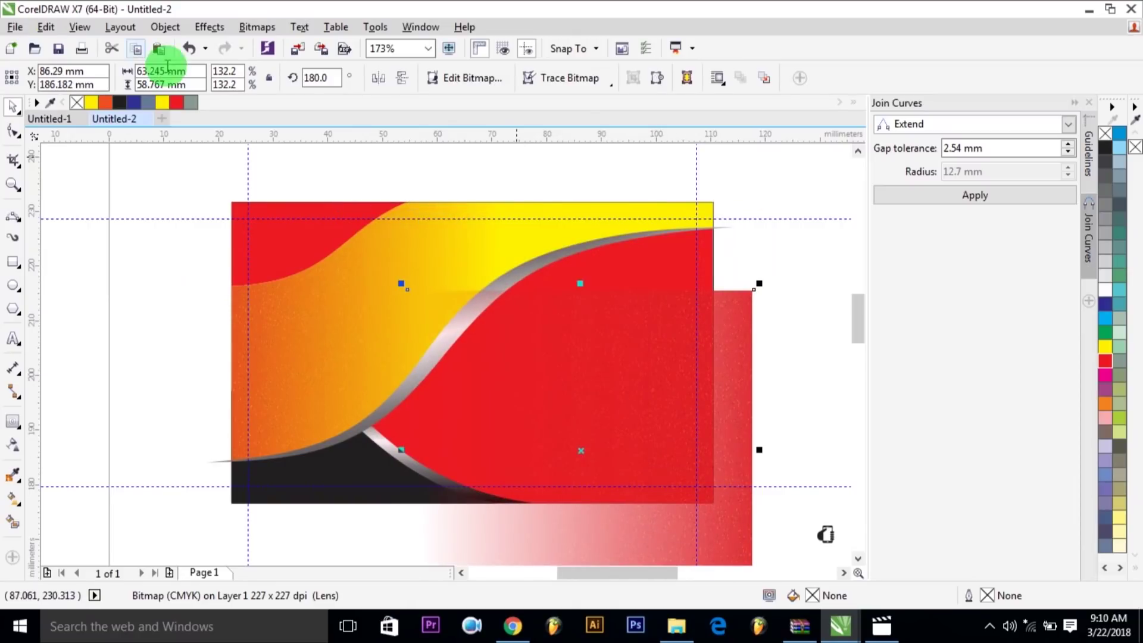
PowerClip the mirrored noise bitmap inside the large red wave shape
click(165, 27)
mouse_move(191, 173)
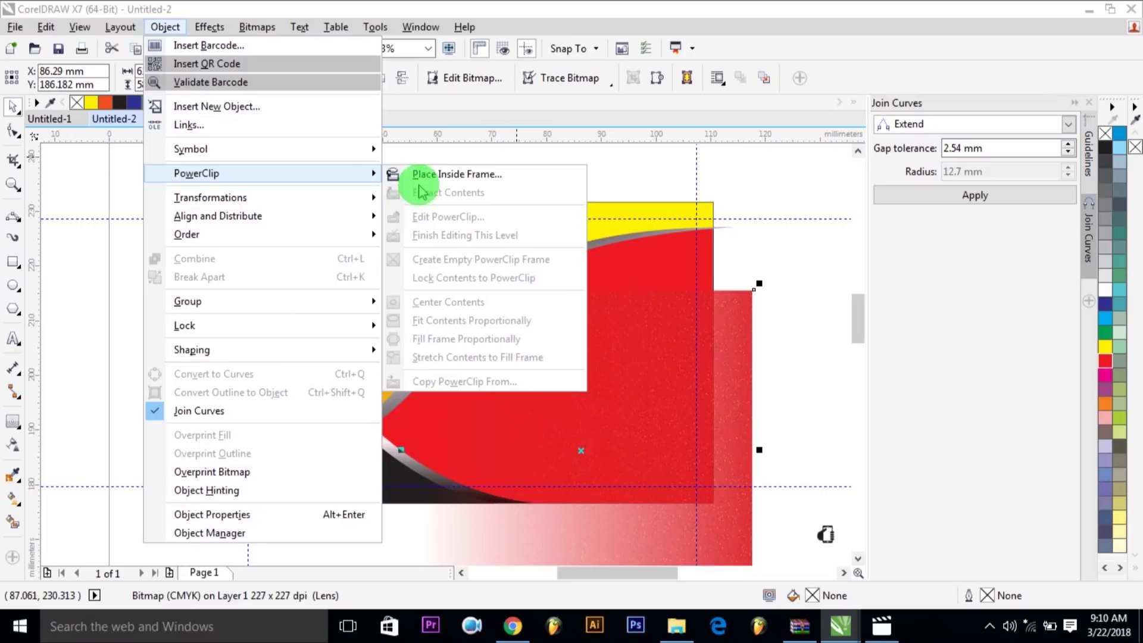
click(421, 175)
click(625, 258)
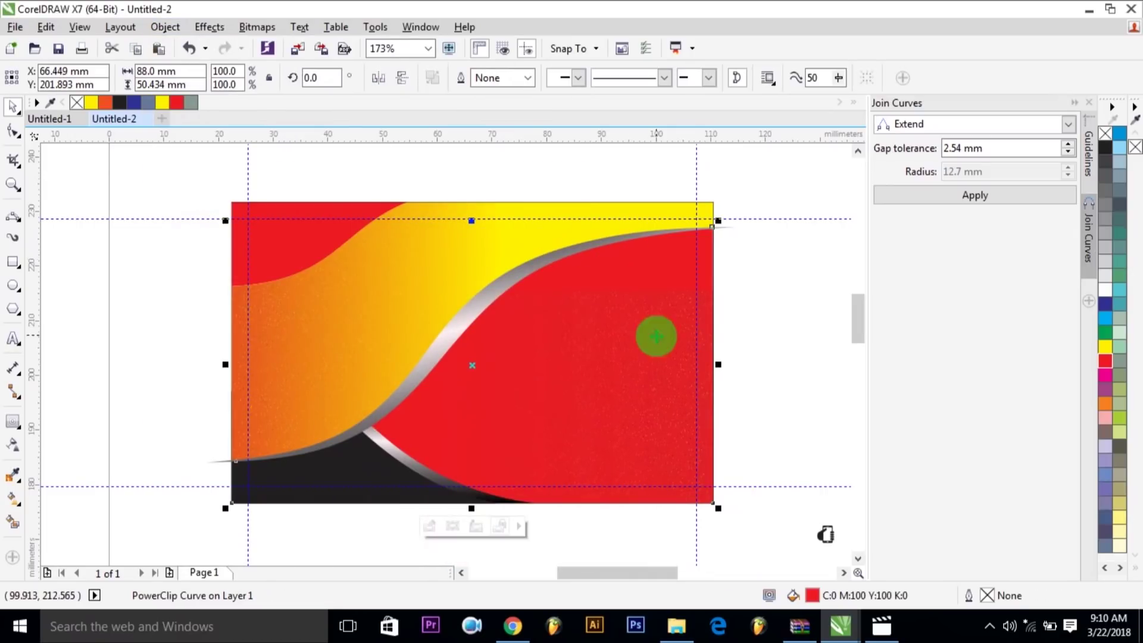
Inside the red wave's PowerClip, move the noise bitmap up to about Y 200.7 mm and finish editing
right_click(658, 343)
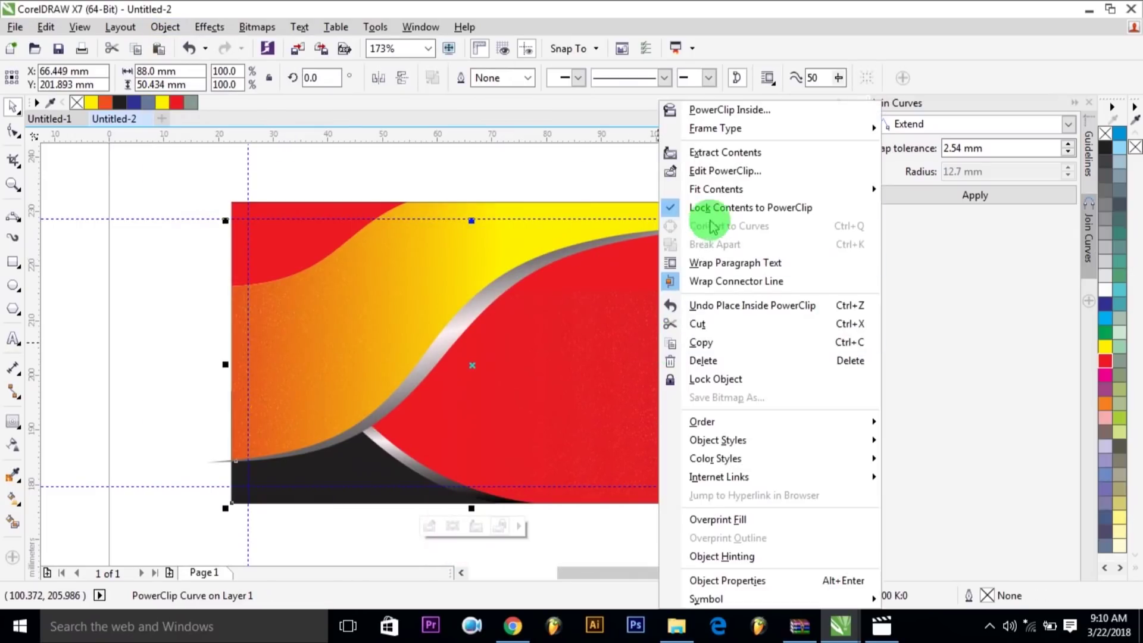
click(698, 160)
drag(704, 410, 697, 332)
drag(690, 406, 746, 397)
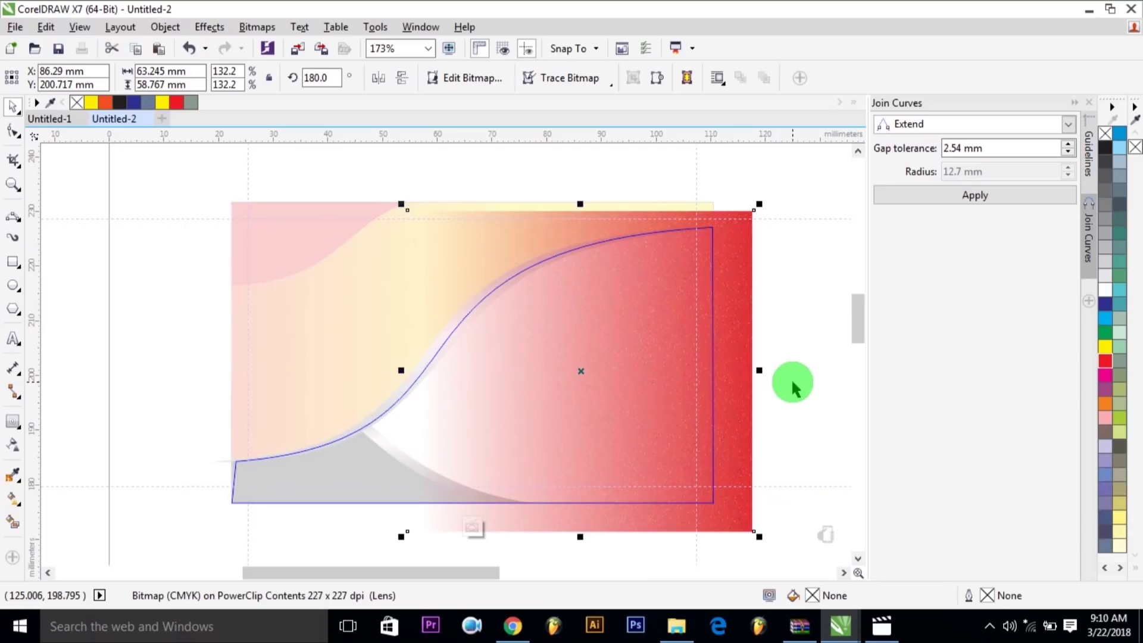
click(793, 384)
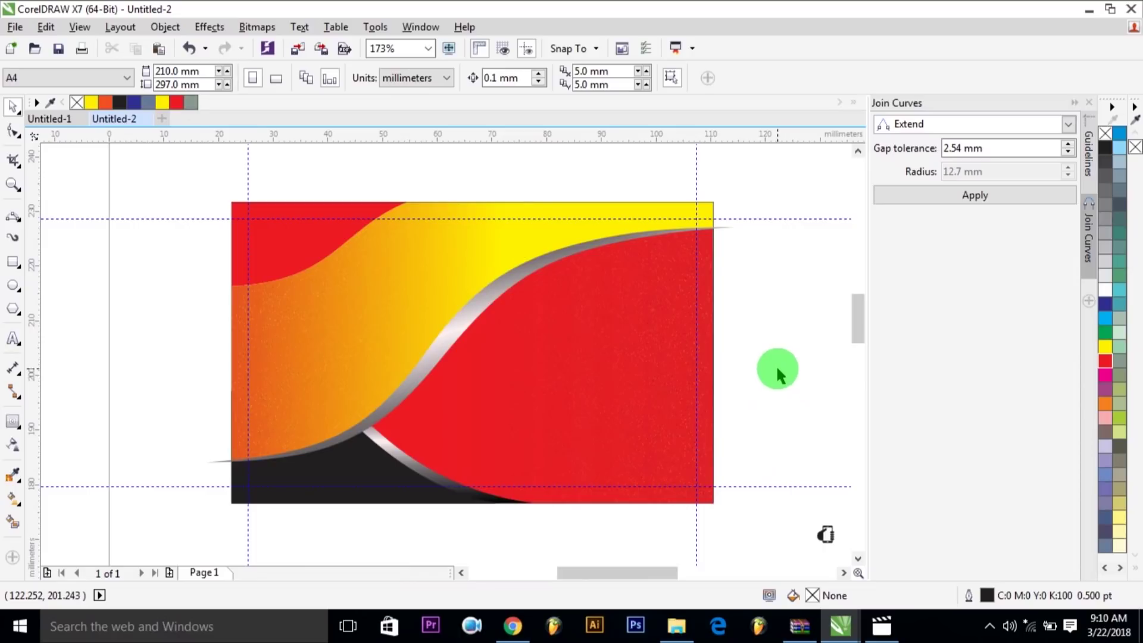
Move the logo group to the card's left edge, over the orange area, and bring it to the front of the page
scroll(780, 375, down, 3)
scroll(728, 380, down, 2)
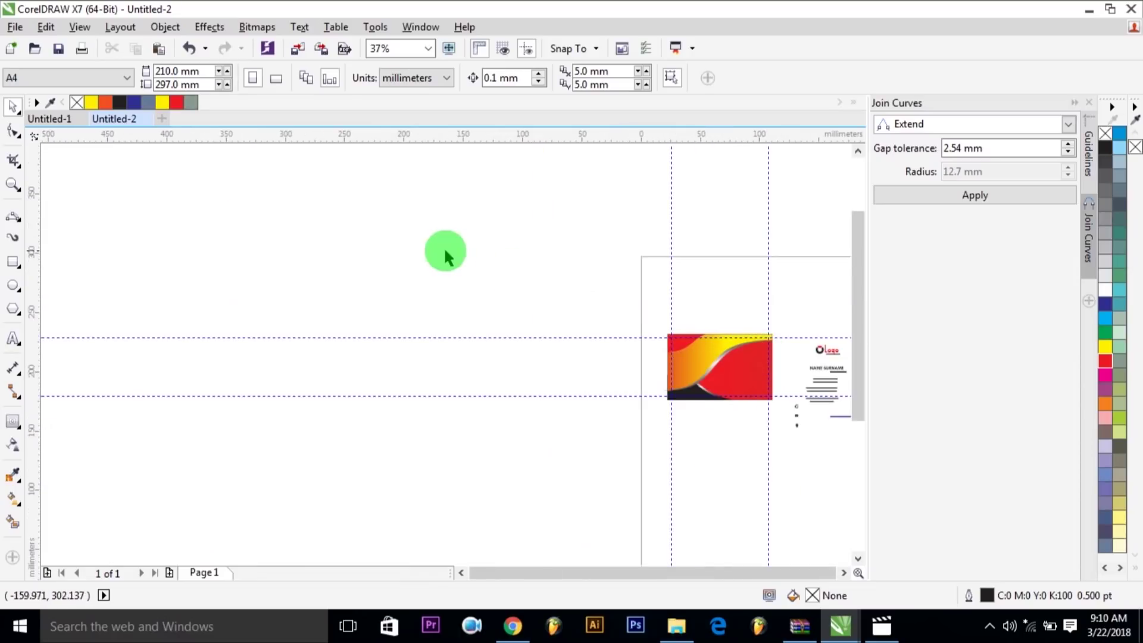
scroll(819, 431, up, 2)
drag(162, 227, 705, 456)
drag(631, 276, 268, 309)
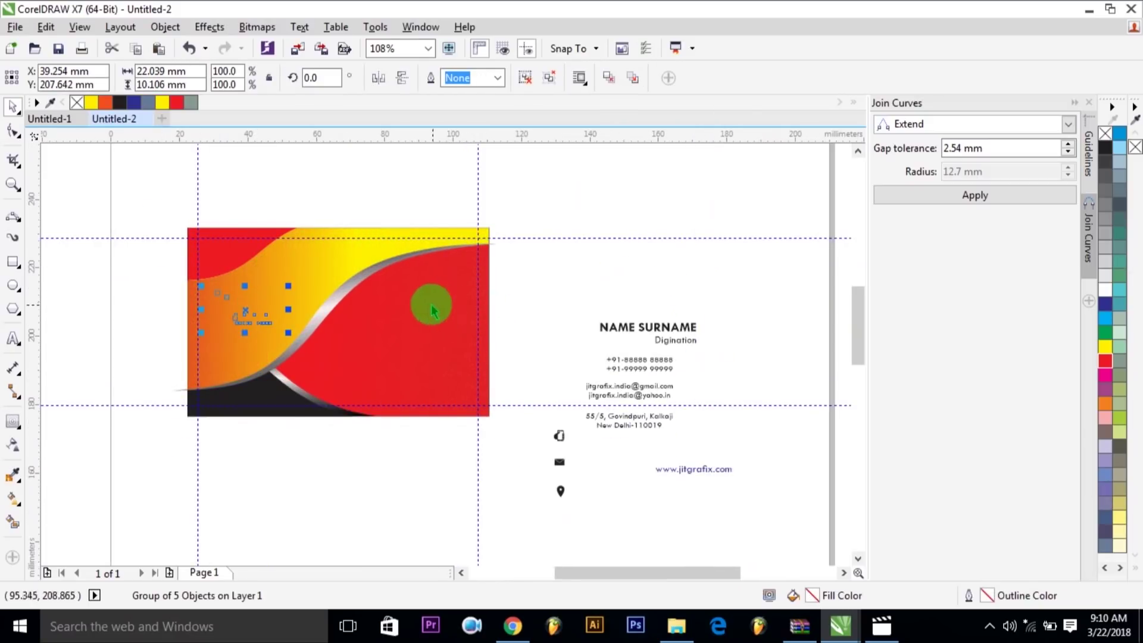
drag(626, 271, 194, 331)
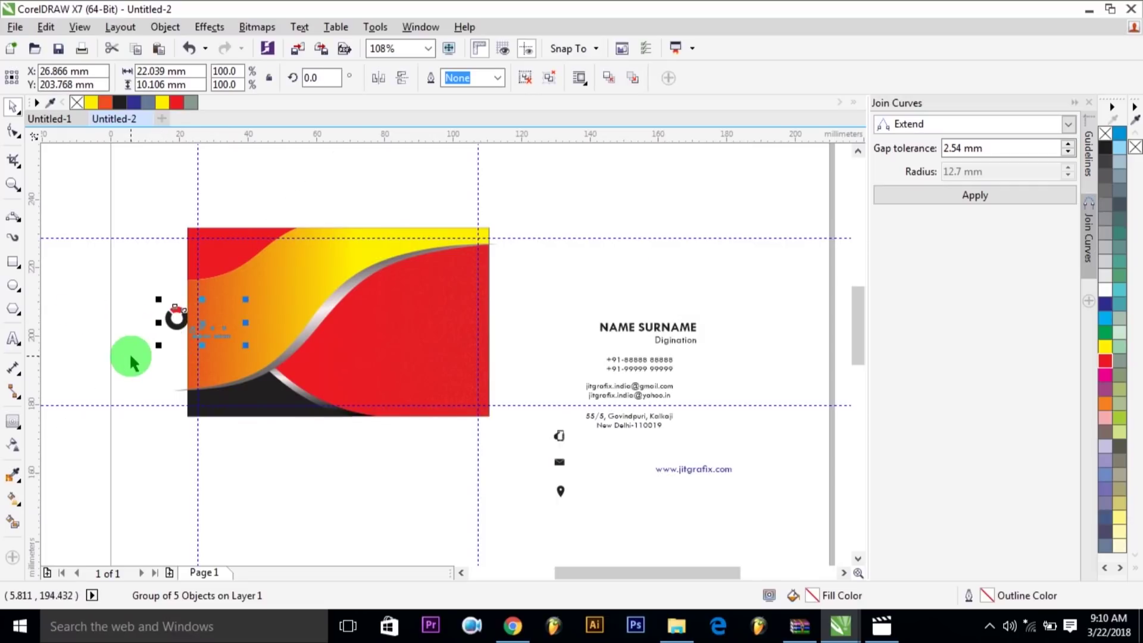
click(164, 27)
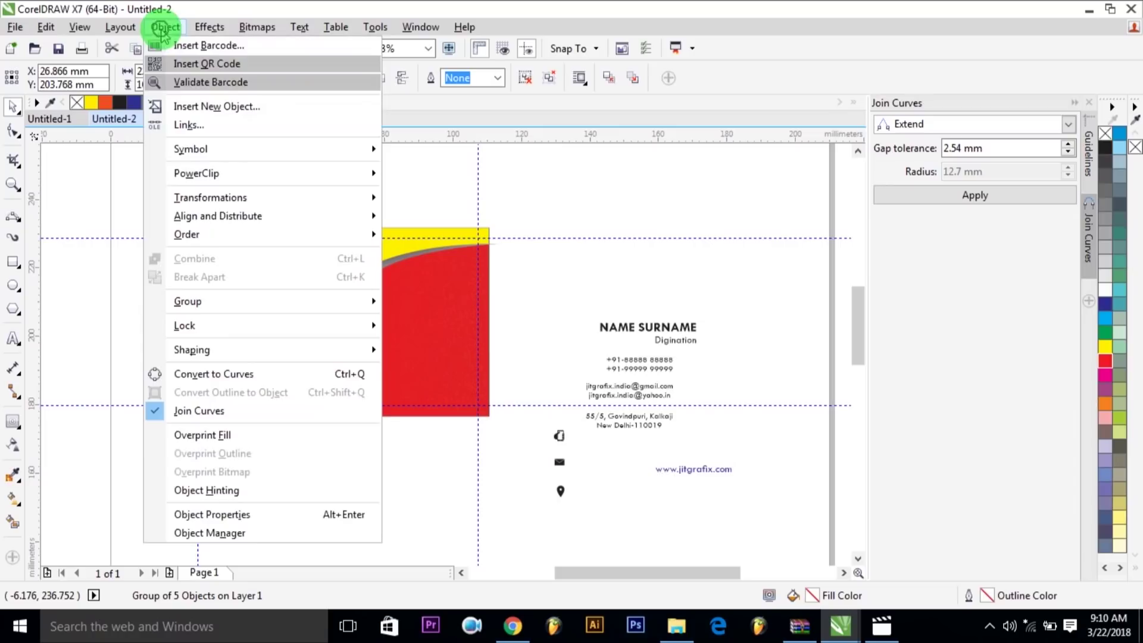
mouse_move(218, 238)
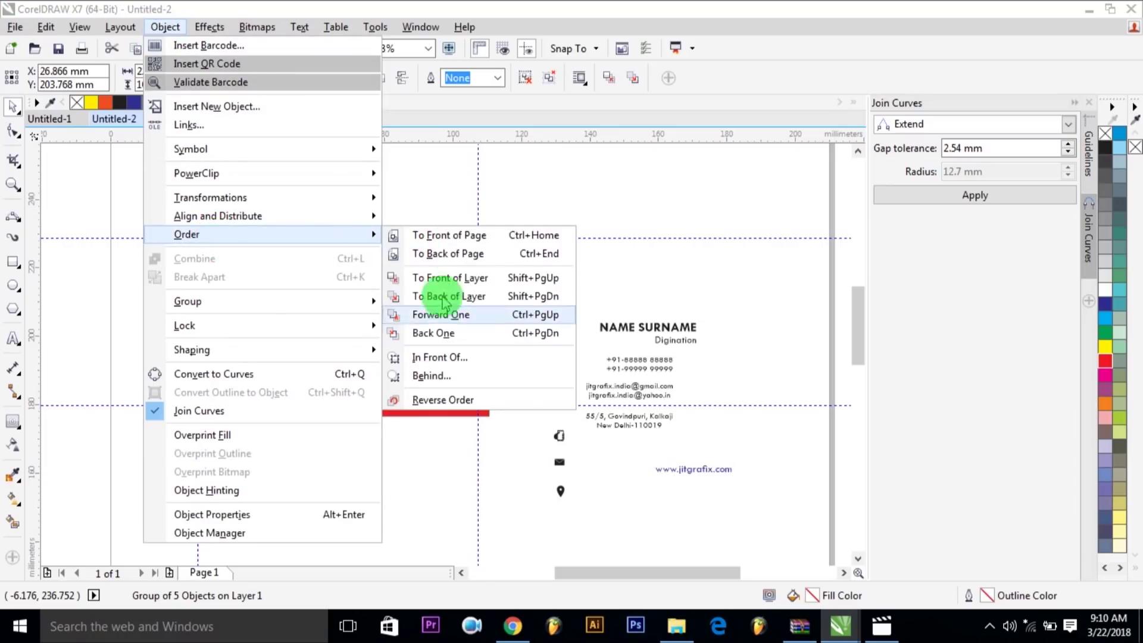
click(468, 235)
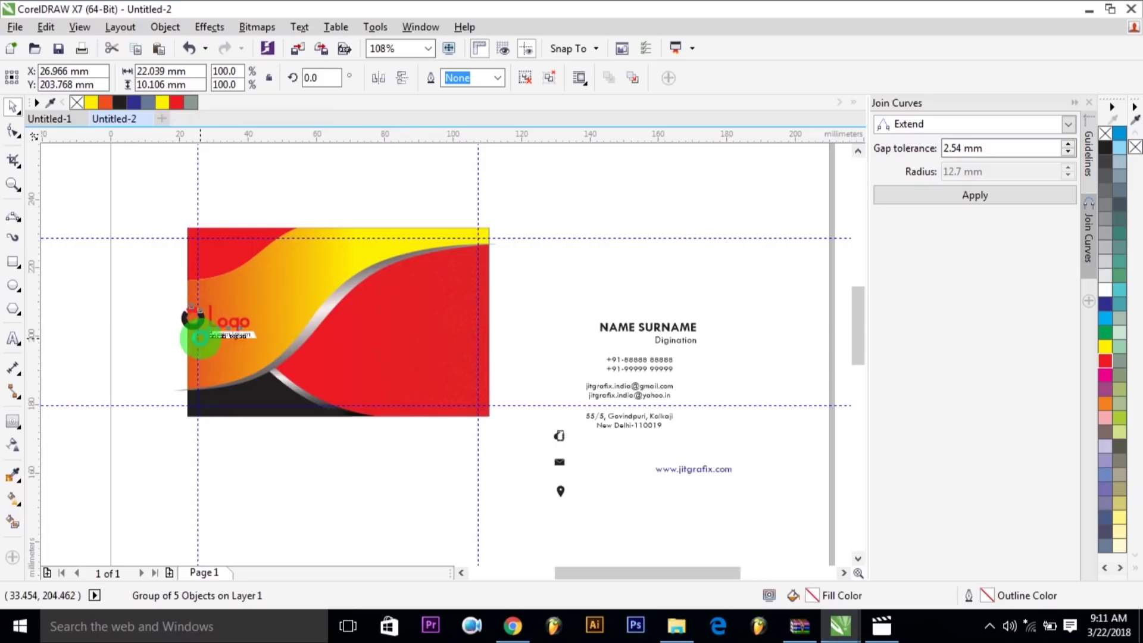
Move the logo just outside the card's left edge and set the nudge distance to 2 mm
drag(221, 327, 143, 323)
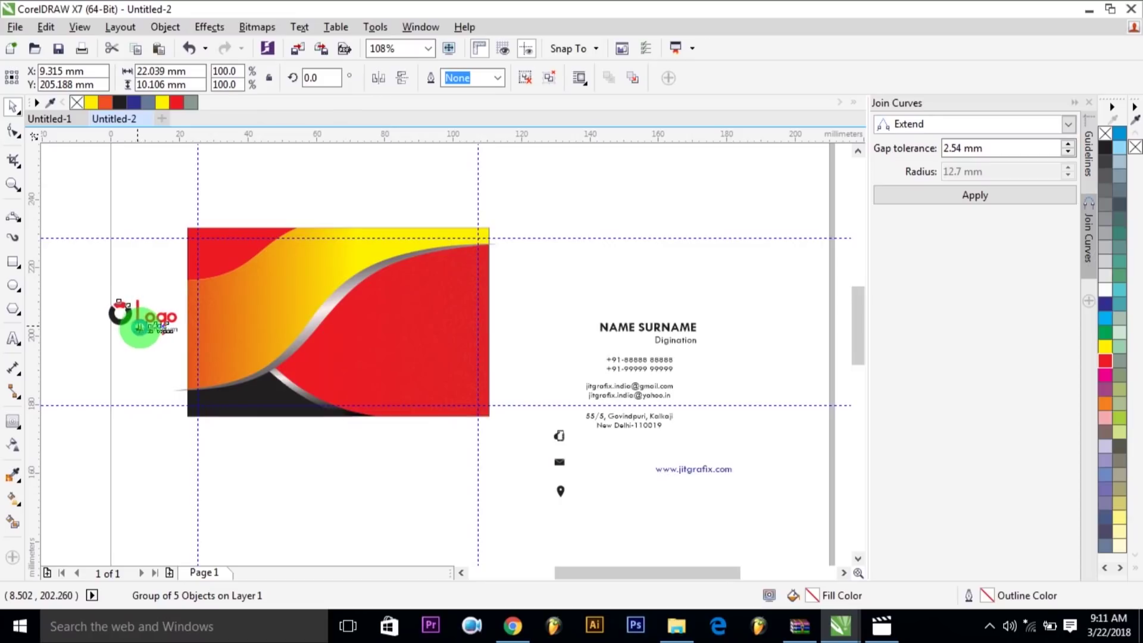
click(531, 204)
click(505, 78)
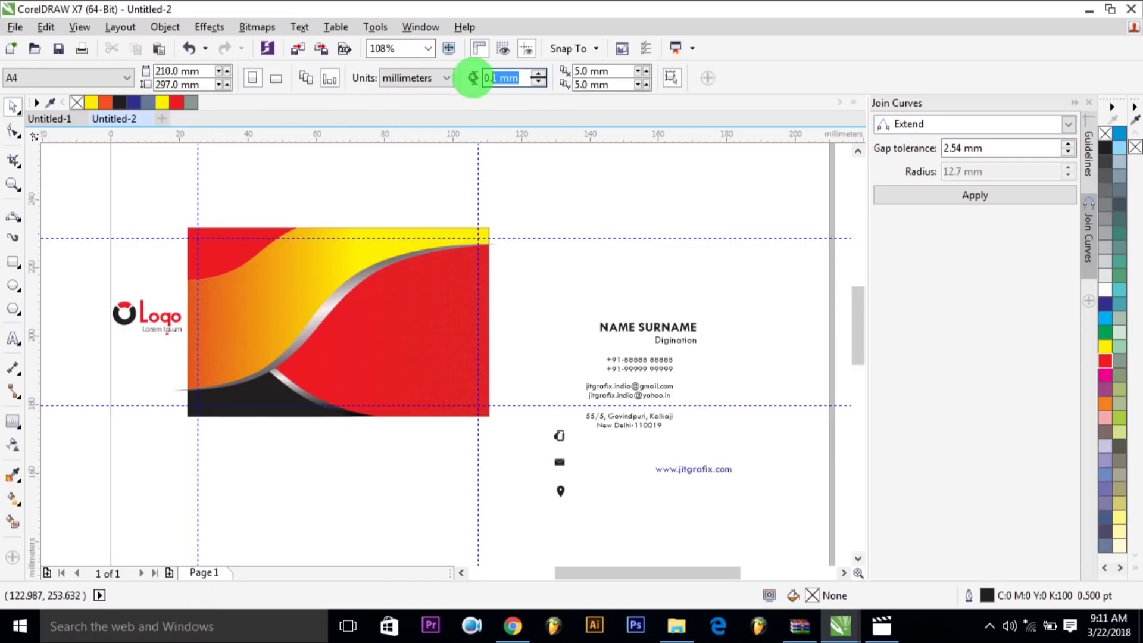
text(2)
key(Return)
Nudge the logo onto the orange part of the yellow wave, at about X 41.5, Y 207.2 mm
drag(123, 294, 146, 316)
key(Right)
key(Right)
key(Right)
key(Right)
key(Right)
key(Right)
key(Right)
key(Right)
key(Right)
key(Right)
key(Right)
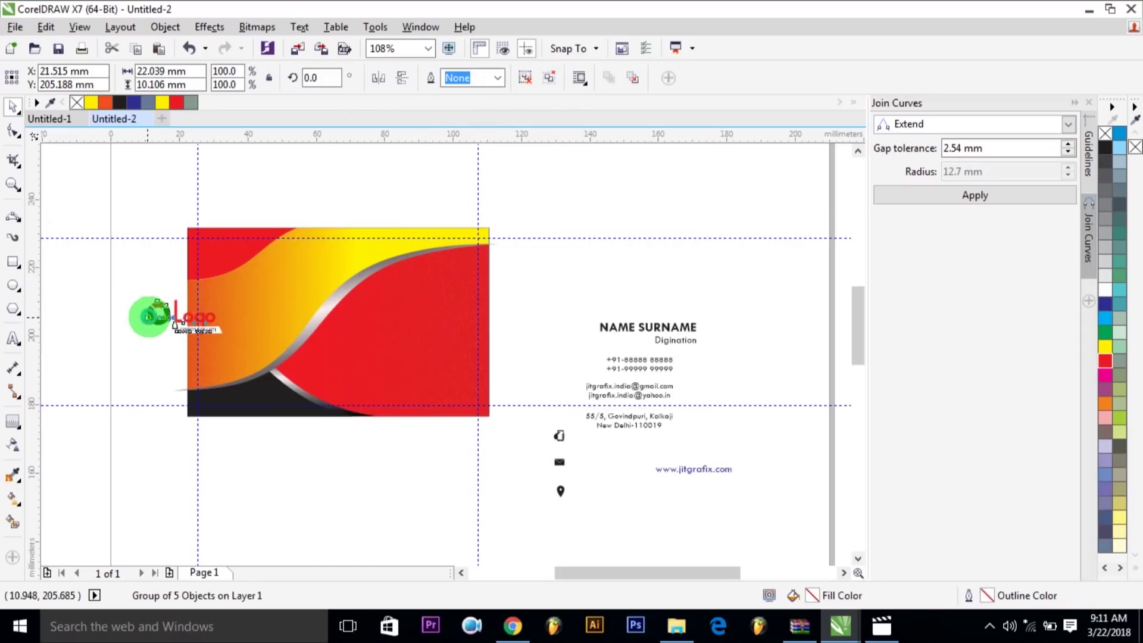
key(Right)
key(Up)
key(Left)
key(Left)
key(Down)
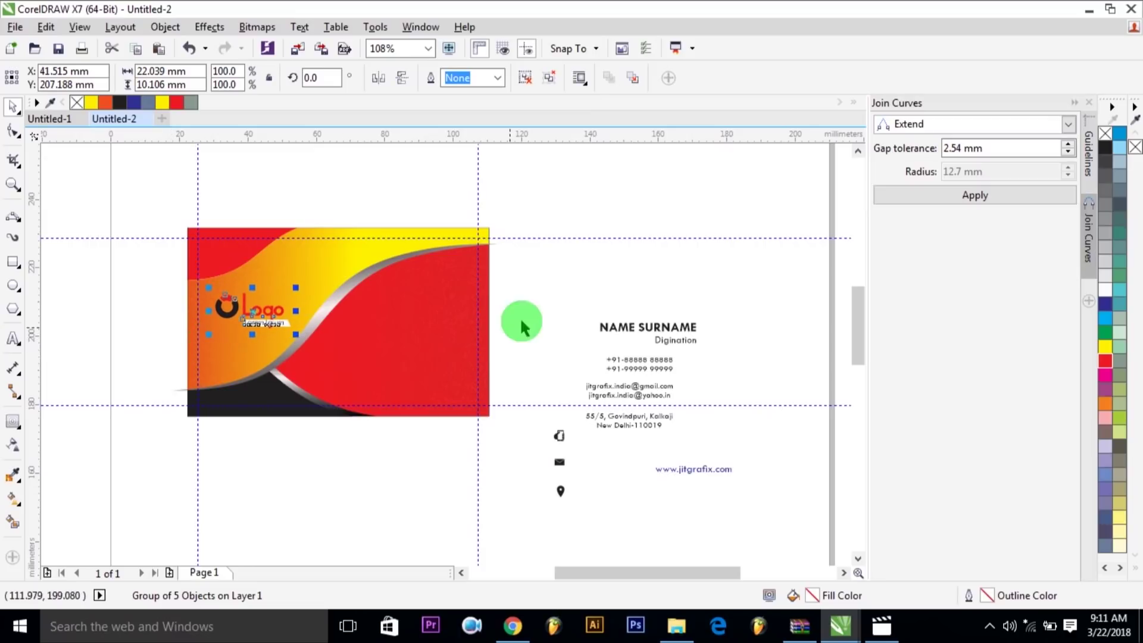
click(570, 308)
Inside the yellow wave's PowerClip, shift the noise bitmap's transparency midpoint left to make it fade out sooner behind the logo
click(336, 267)
right_click(336, 269)
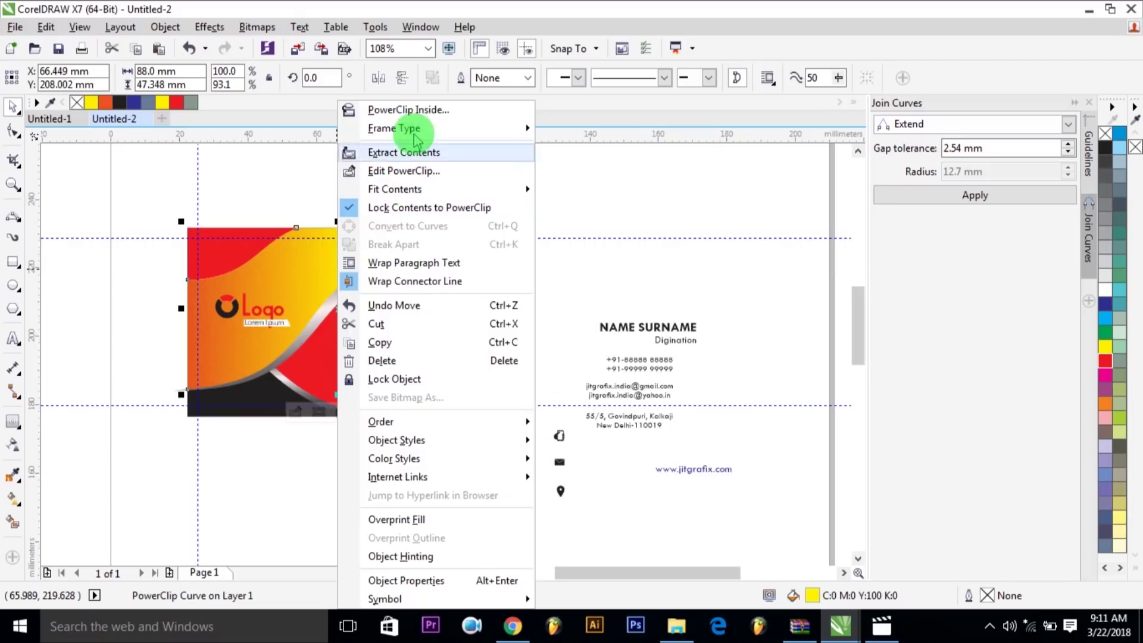
click(414, 171)
click(153, 276)
click(15, 443)
click(308, 309)
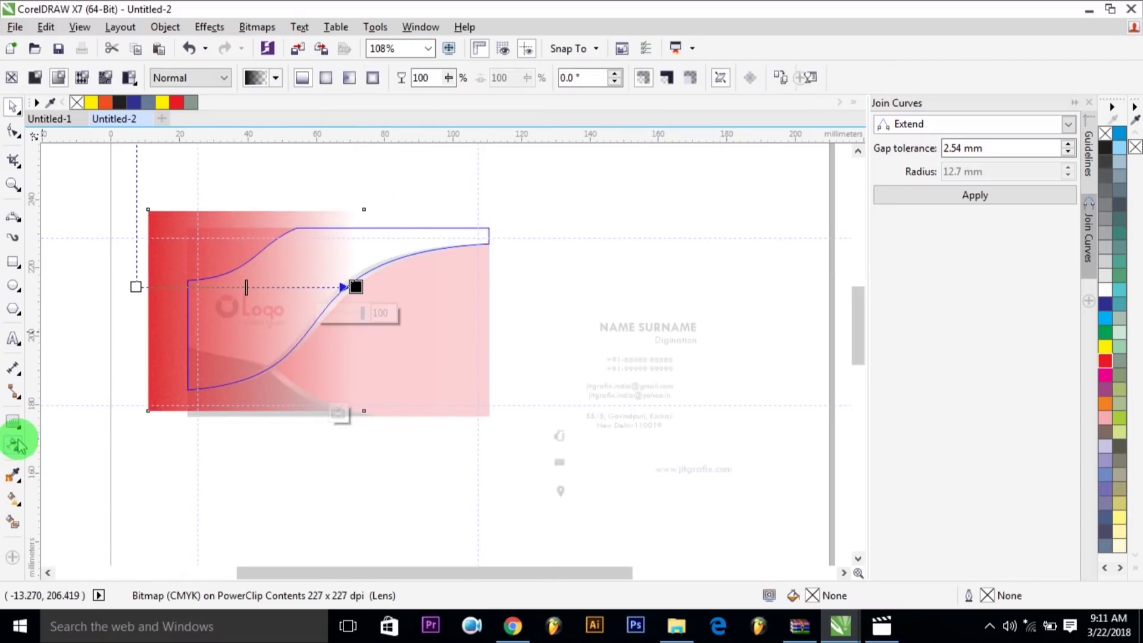
click(250, 289)
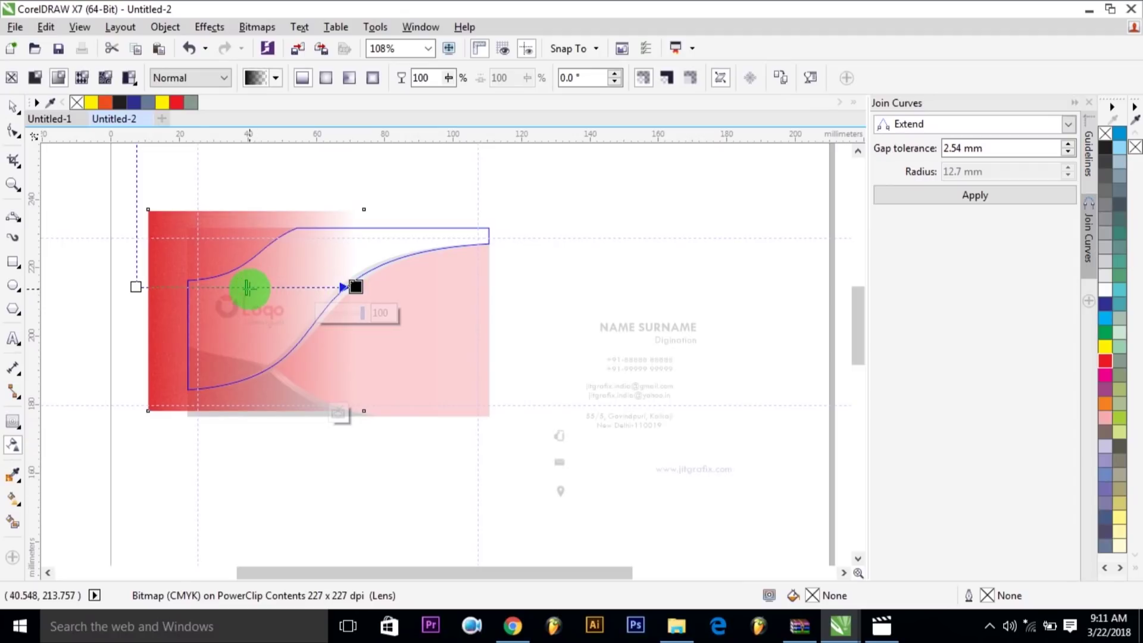
click(197, 287)
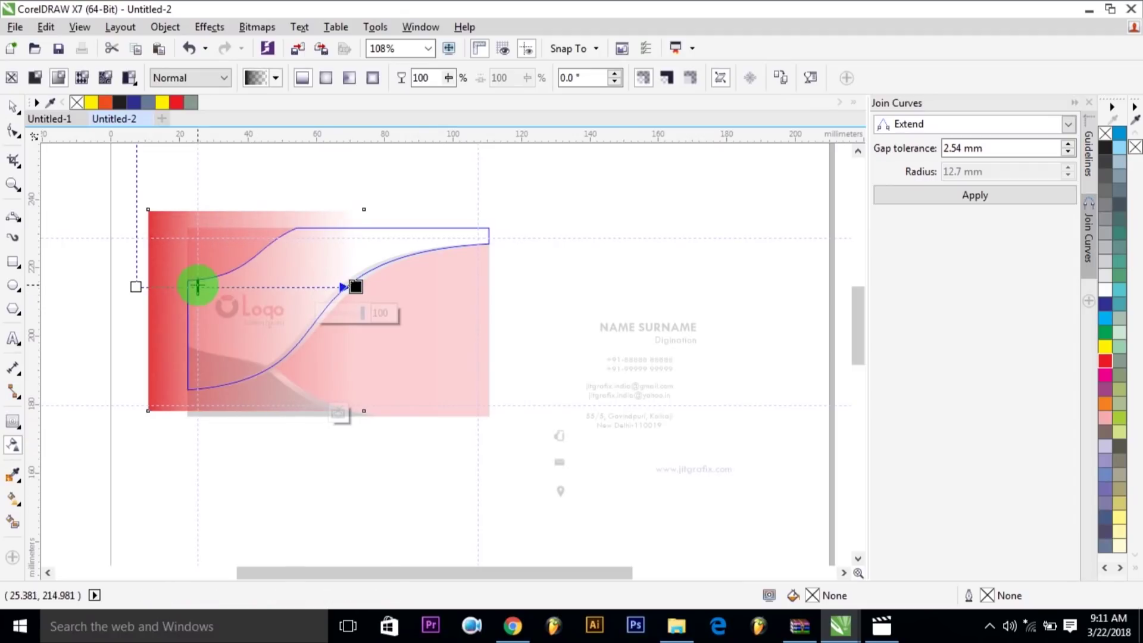
key(space)
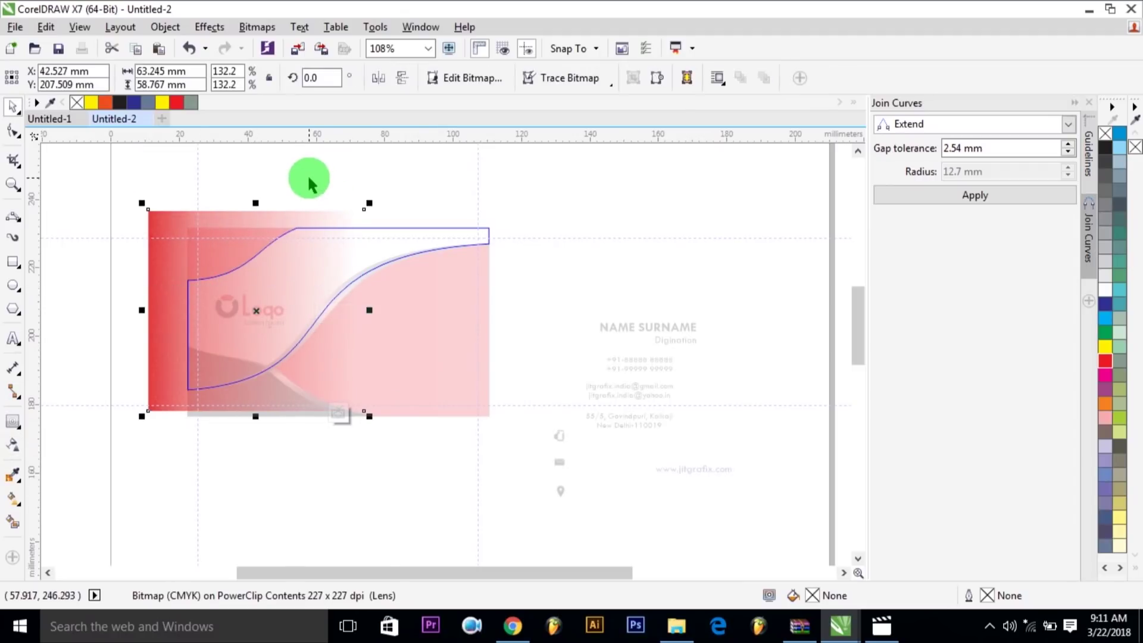
Finish editing the yellow wave's PowerClip and nudge the logo group 2 mm toward the card's left edge
right_click(267, 210)
click(343, 227)
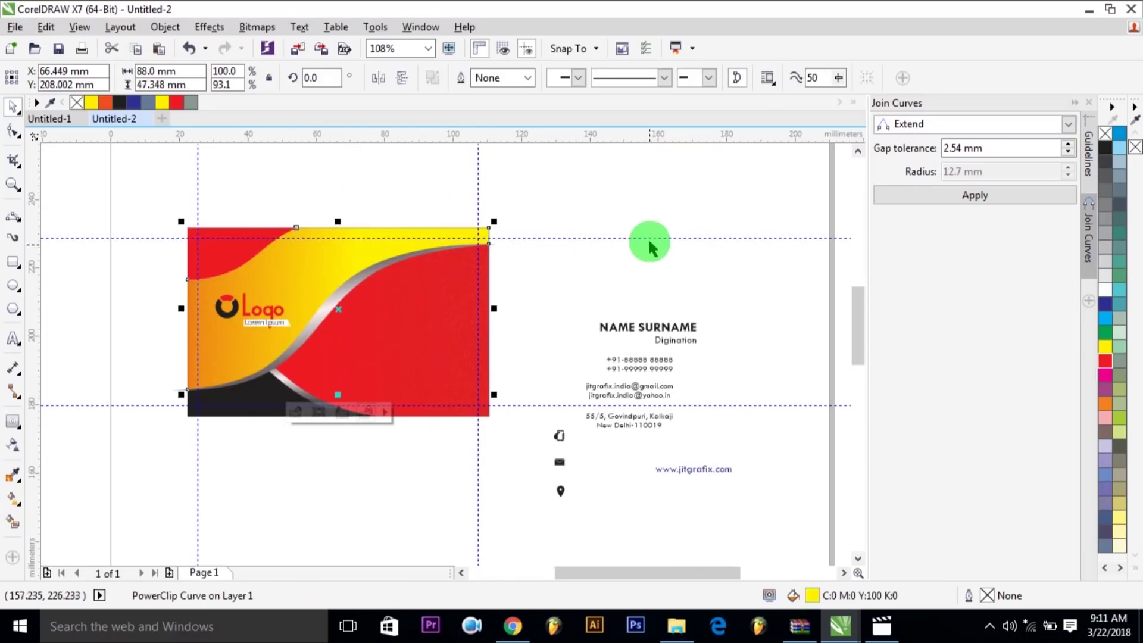
click(523, 250)
click(268, 320)
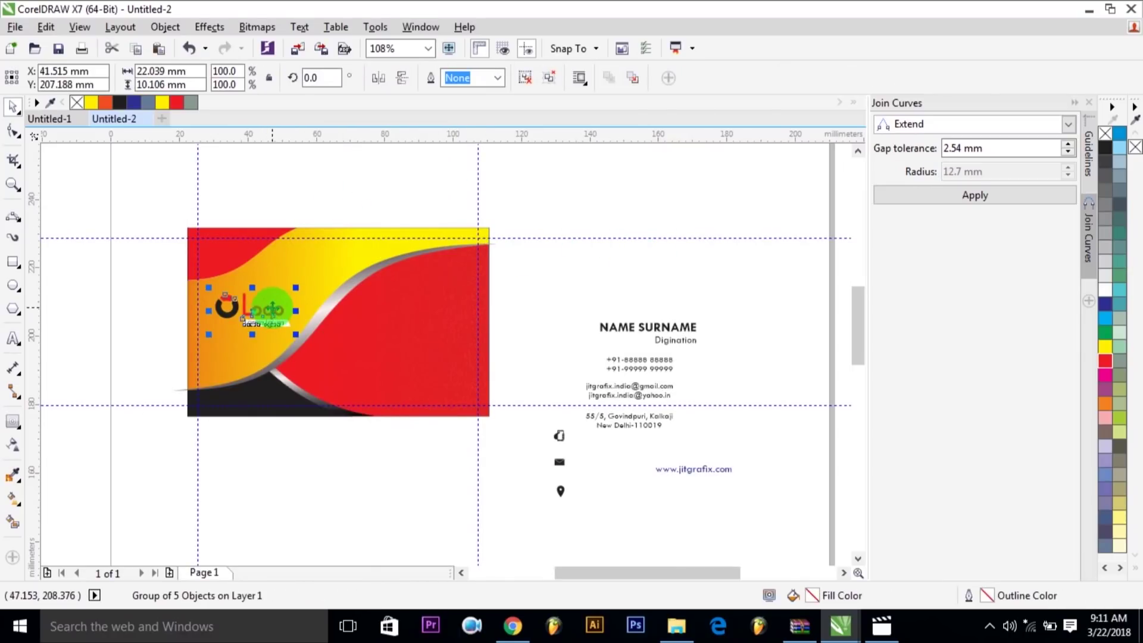
Set the font size of the phone, e-mail and address text blocks to 7.5 pt
click(641, 360)
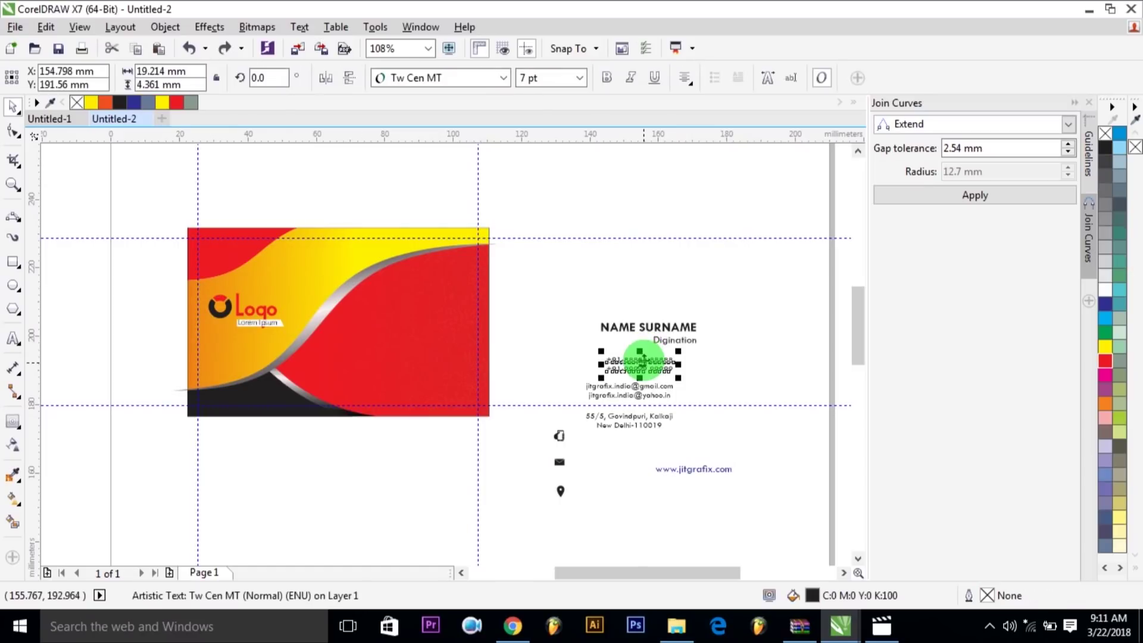
click(723, 357)
click(665, 364)
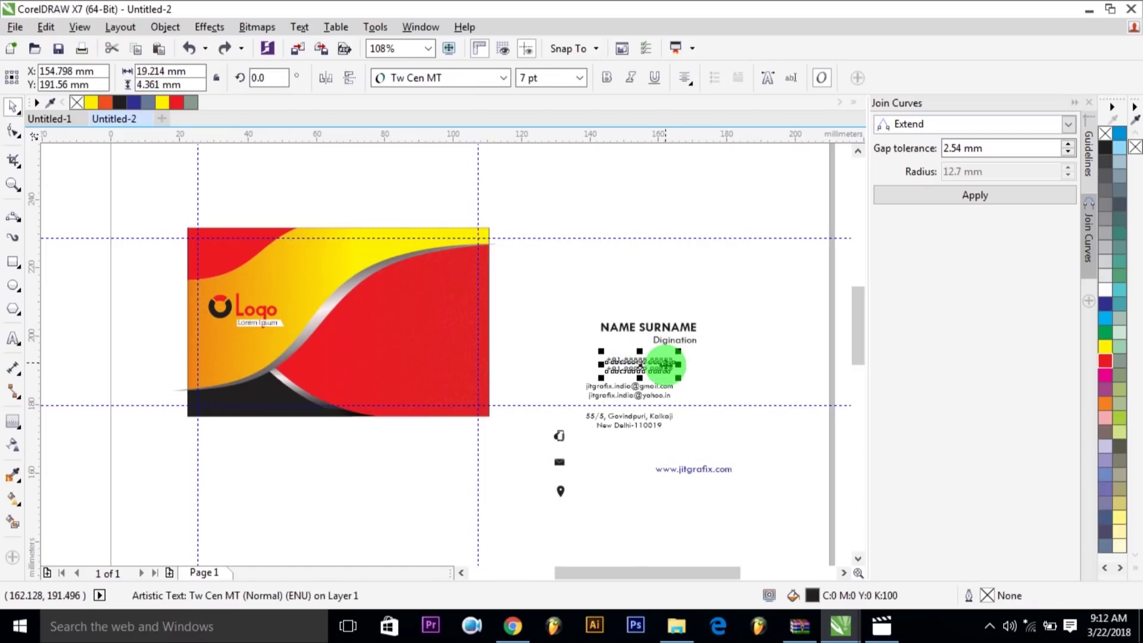
drag(551, 339, 701, 428)
drag(518, 77, 548, 78)
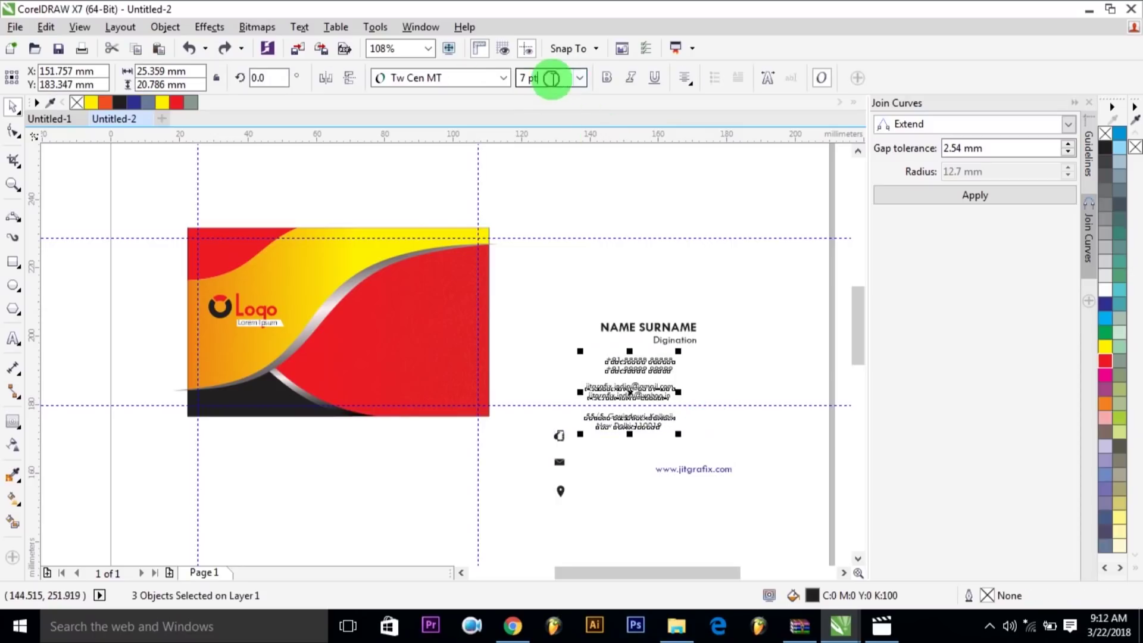
text(7.5)
key(Return)
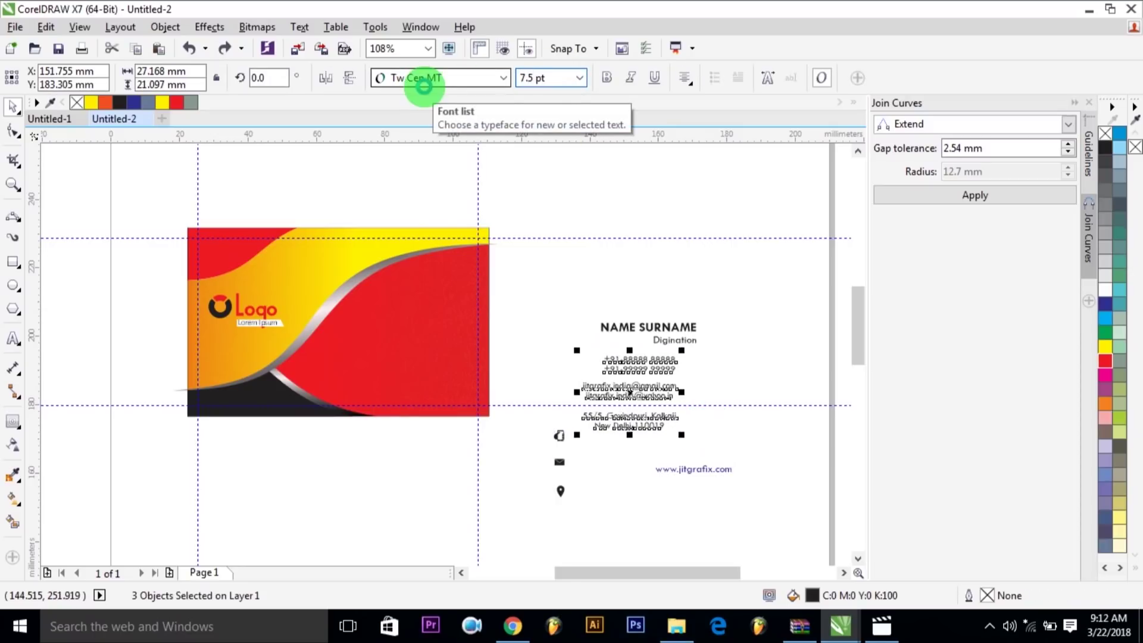
Move the website text below the card's lower-left part and make it bold and white
click(688, 524)
drag(699, 469, 269, 472)
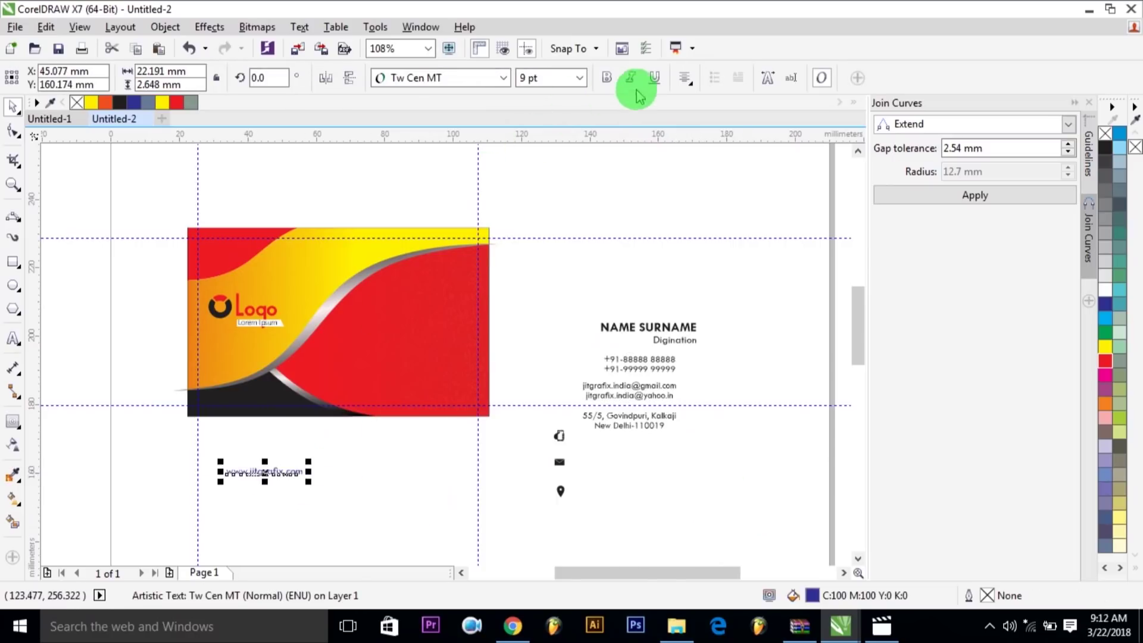
click(606, 82)
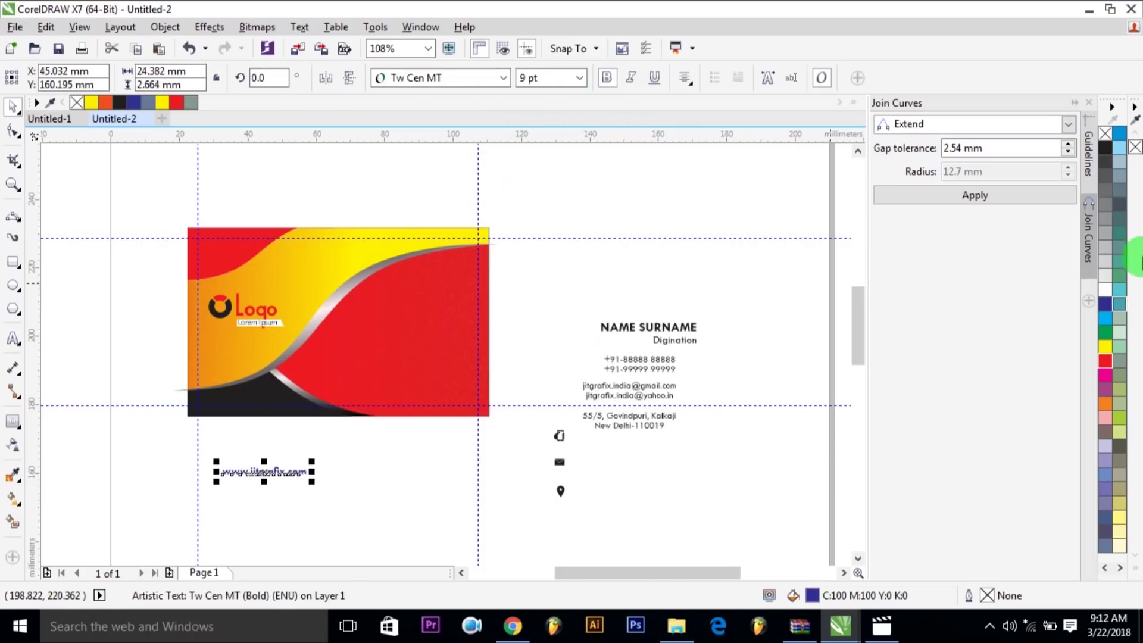
click(1104, 293)
drag(263, 472, 249, 402)
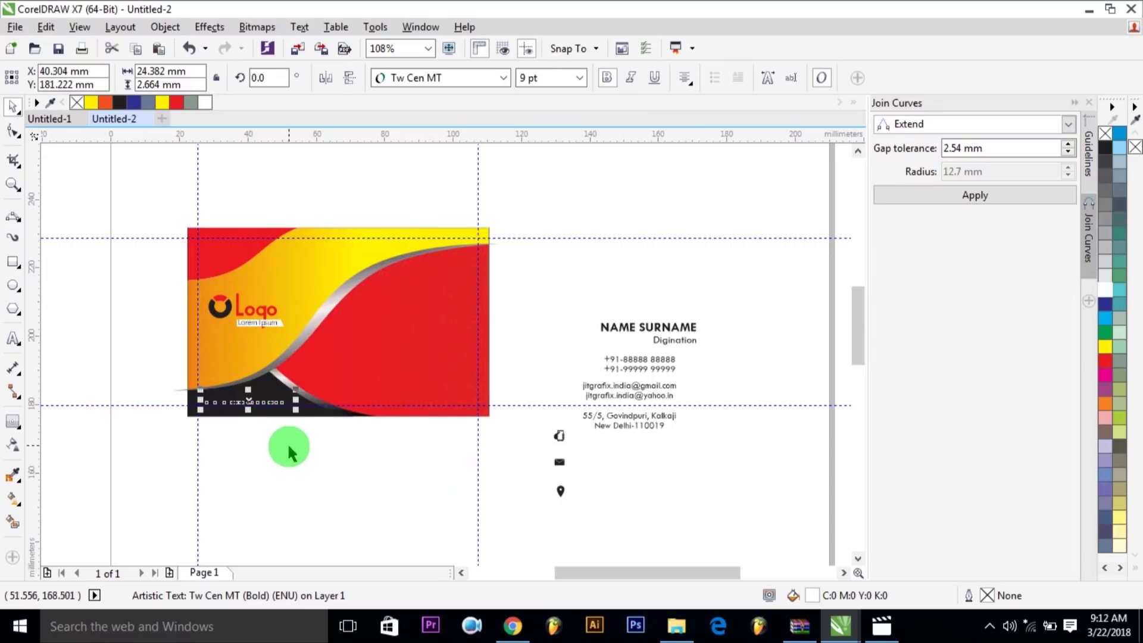
key(ctrl+z)
key(ctrl+z)
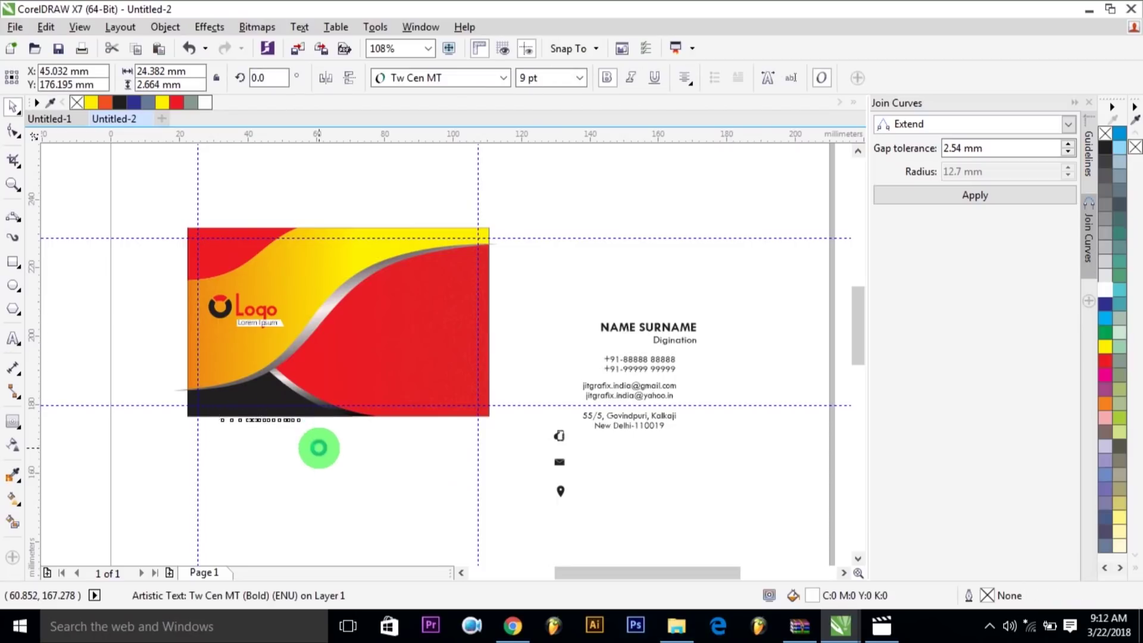
Place the website text on the black wave at about X 41, Y 182.2 mm and bring it to the front of the page
click(165, 27)
mouse_move(210, 240)
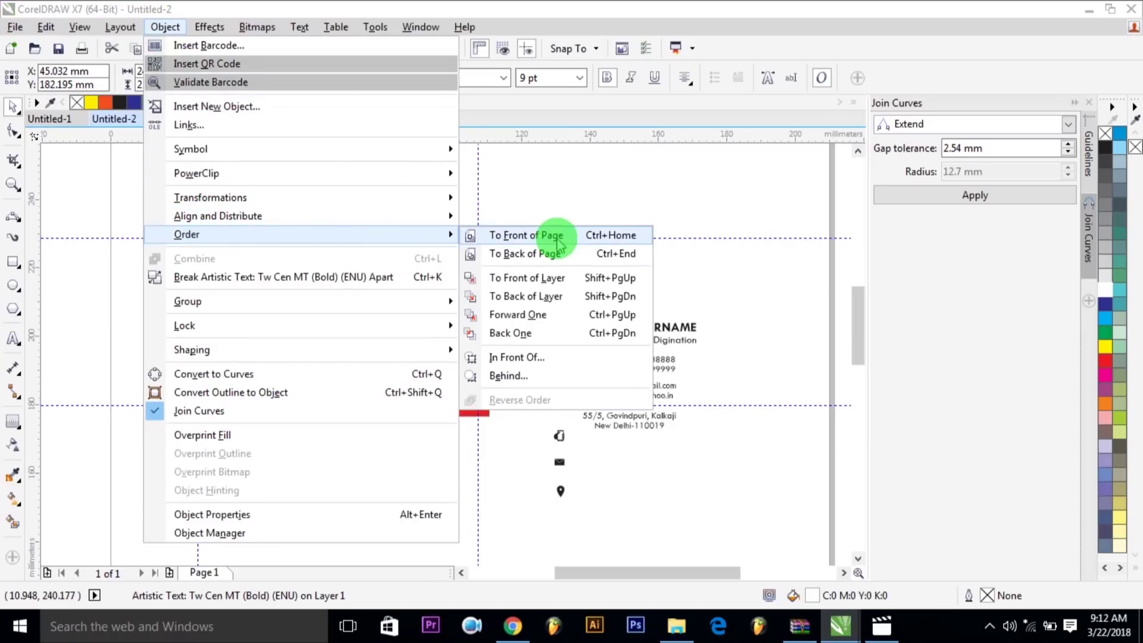
click(524, 233)
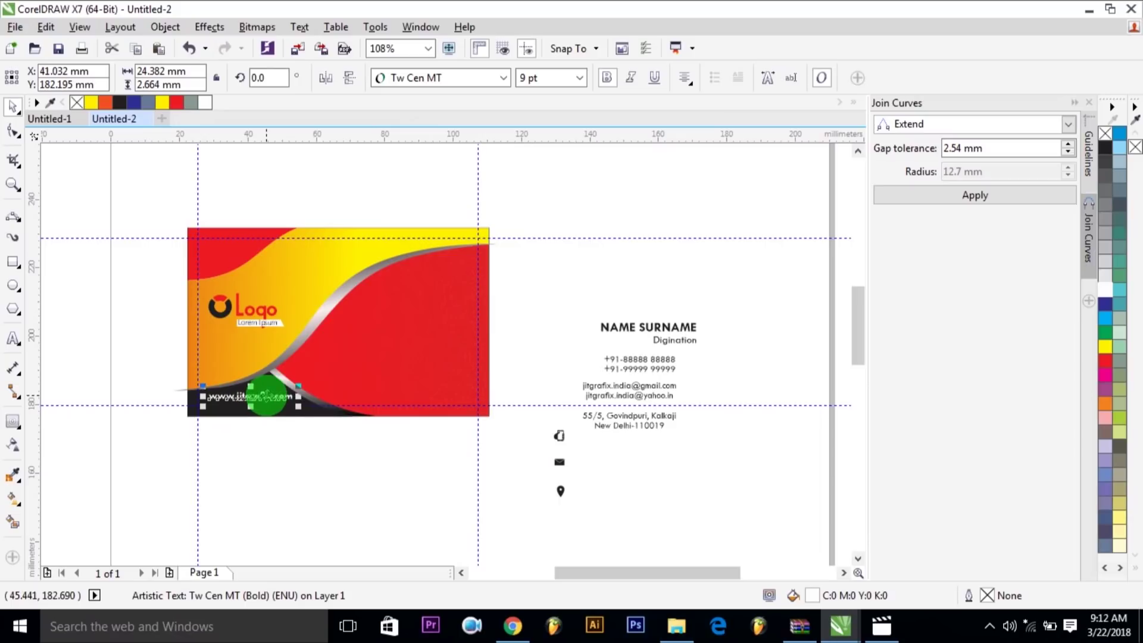
click(268, 441)
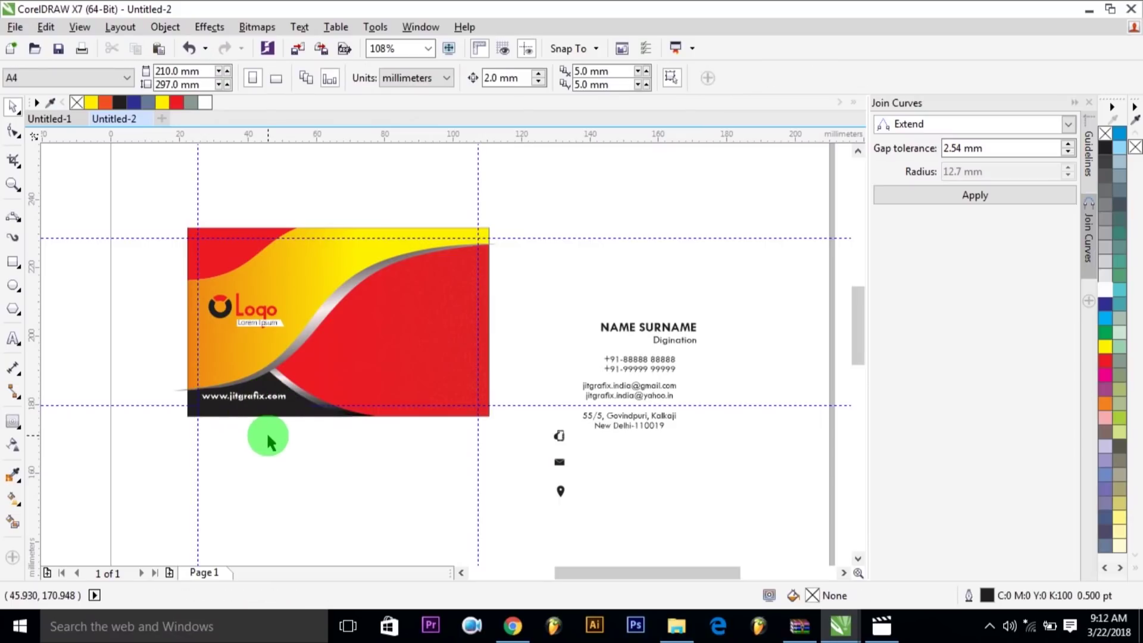
Move the NAME SURNAME and Digination lines onto the upper part of the red wave, ending at the right margin guideline
key(z)
drag(117, 204, 608, 436)
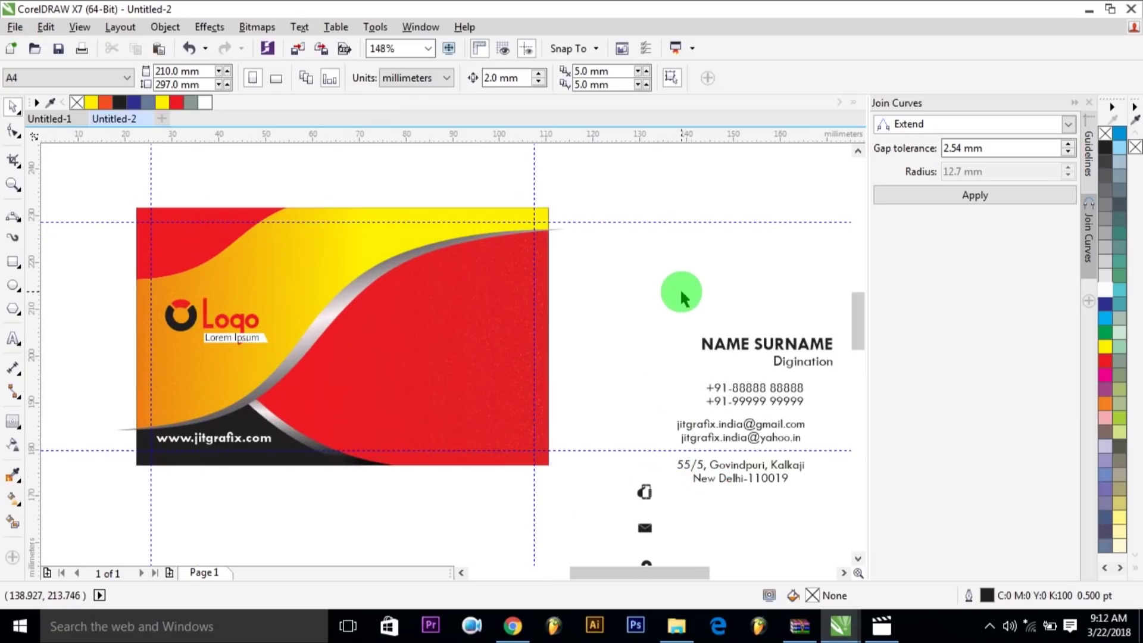
drag(674, 304, 834, 369)
drag(798, 334, 653, 266)
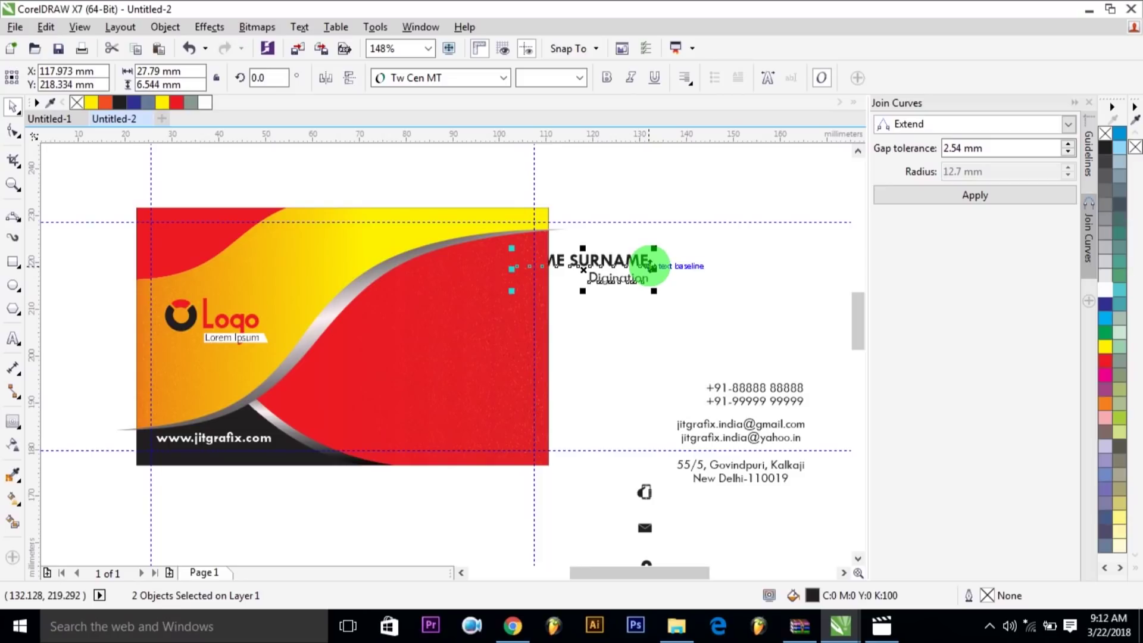
drag(653, 266, 554, 277)
key(shift+Left)
key(shift+Left)
key(shift+Left)
key(shift+Left)
key(shift+Left)
key(Down)
key(Down)
click(683, 321)
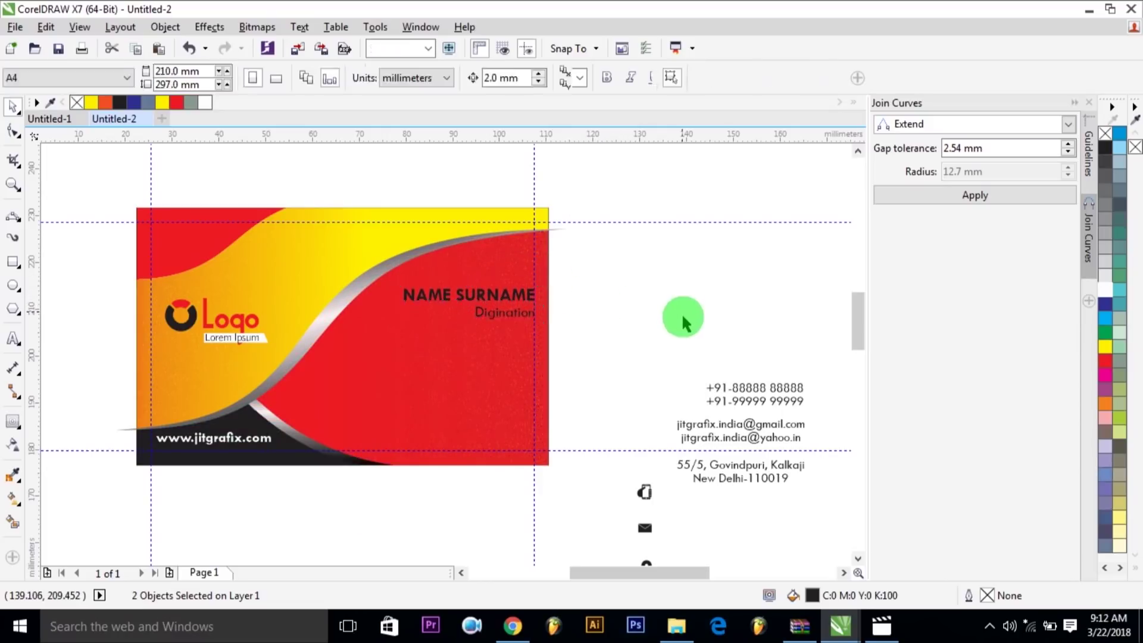
Move the phone, e-mail and address blocks onto the red wave at about X 84.4, Y 196.4 mm and bring them to the front of the page
click(756, 394)
shift+click(761, 433)
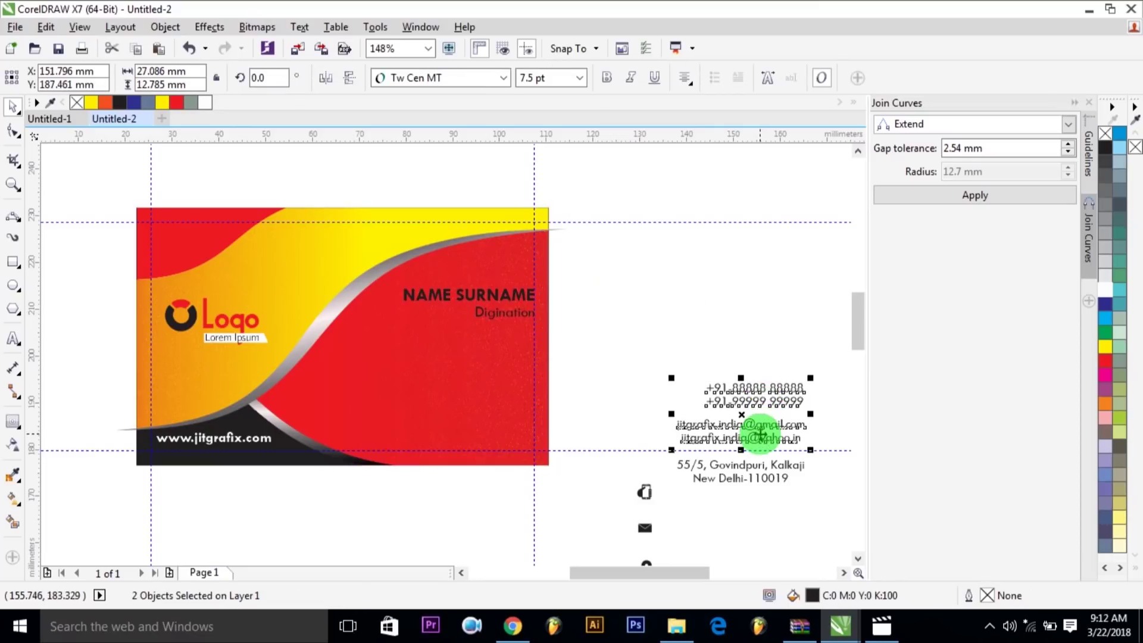
click(768, 473)
drag(643, 327, 832, 511)
drag(757, 433, 630, 332)
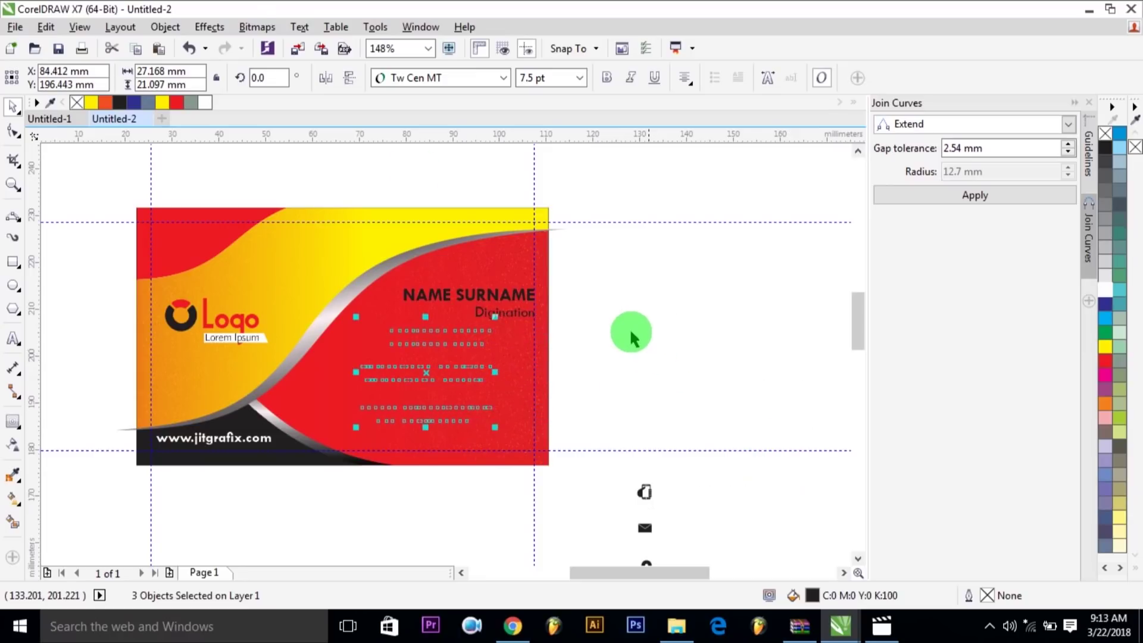
click(178, 30)
mouse_move(176, 235)
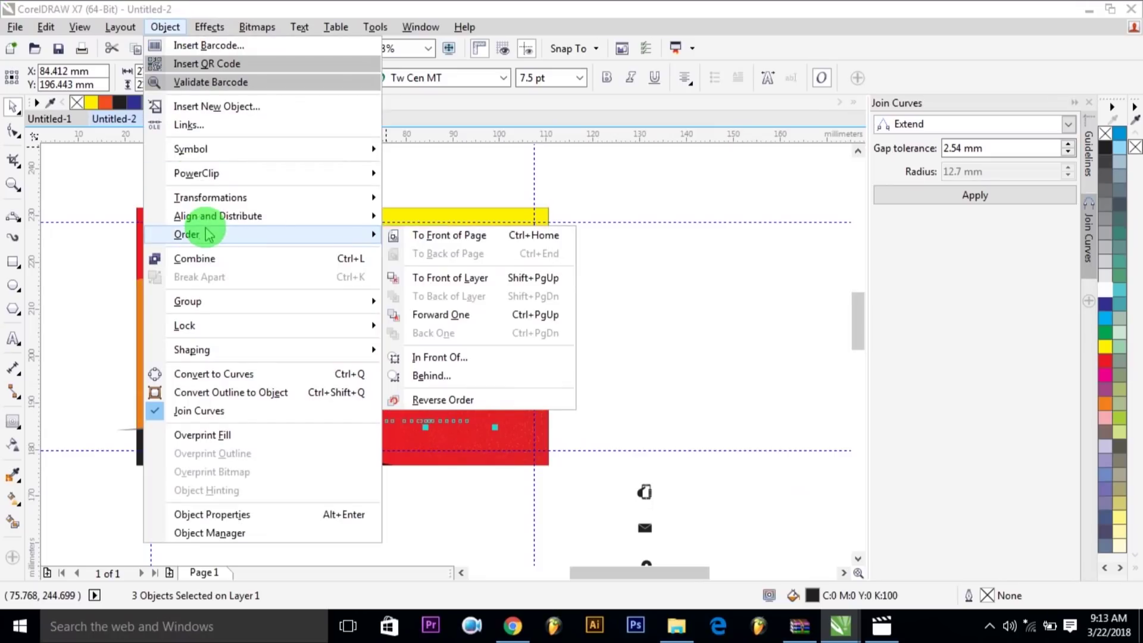
click(449, 235)
Right-align the three contact text blocks and nudge them 2 mm down and about 4 mm to the right
click(691, 82)
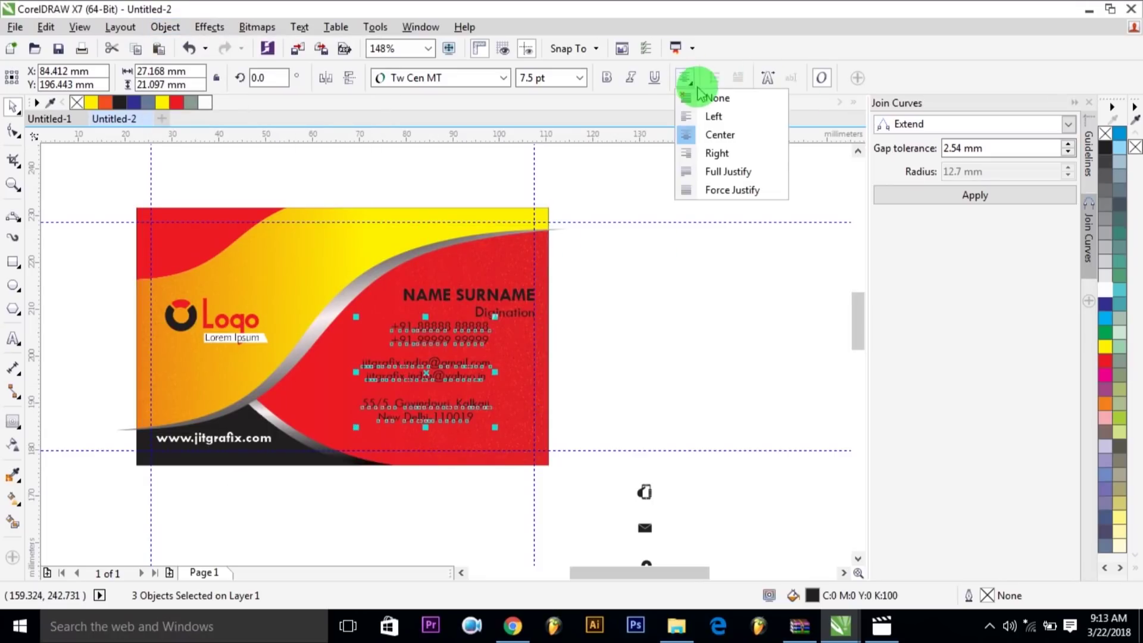
click(718, 153)
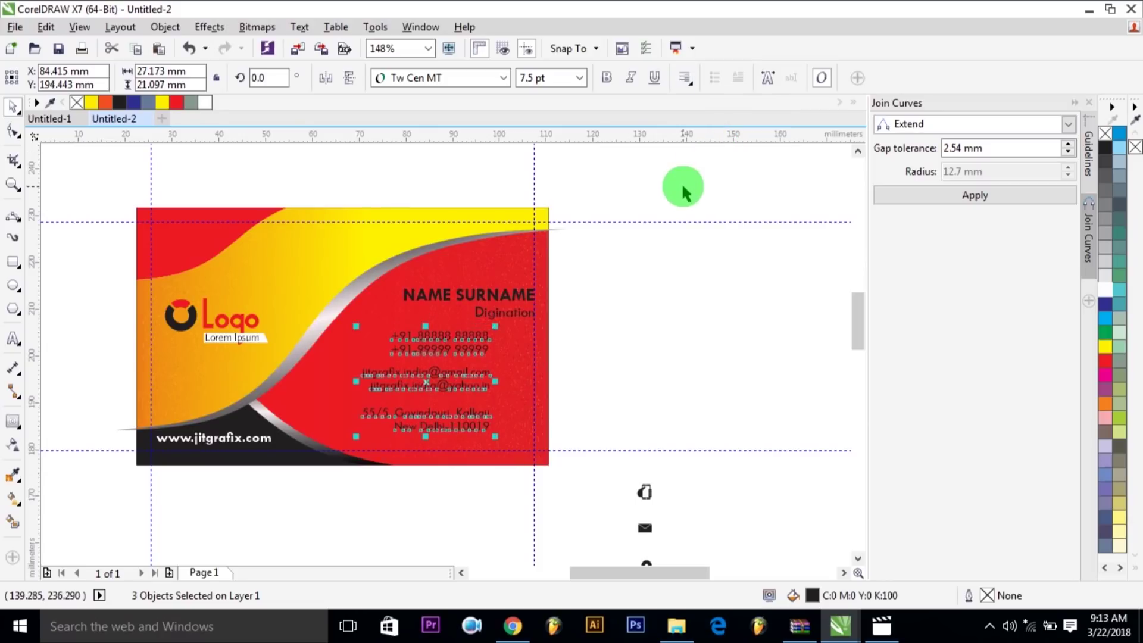
click(709, 403)
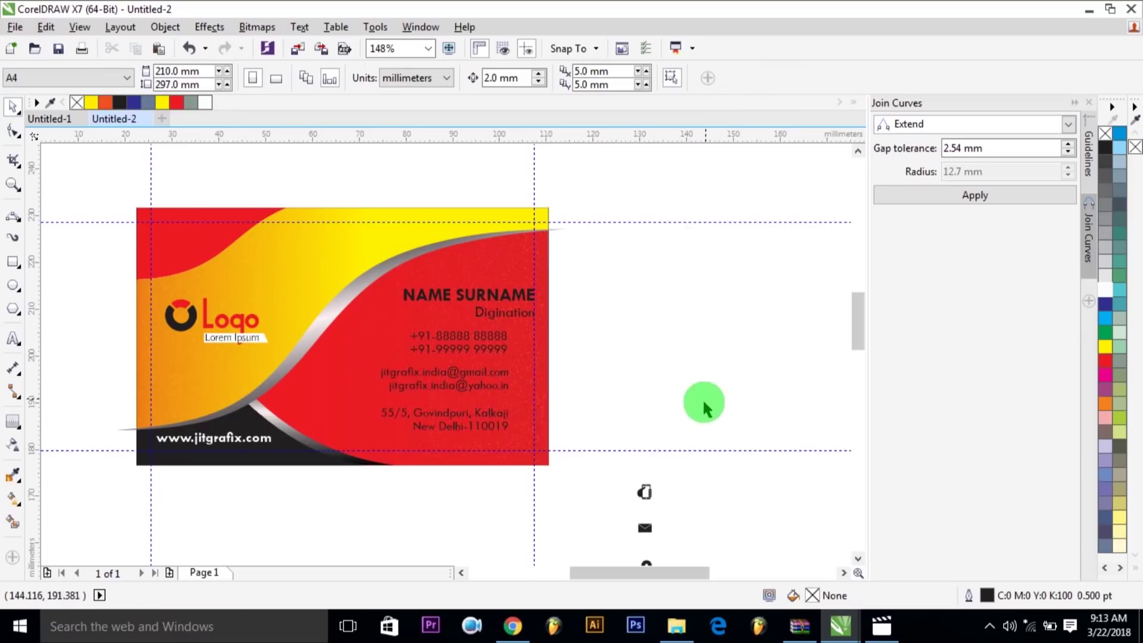
Colour only the word NAME in the name line yellow
double_click(434, 293)
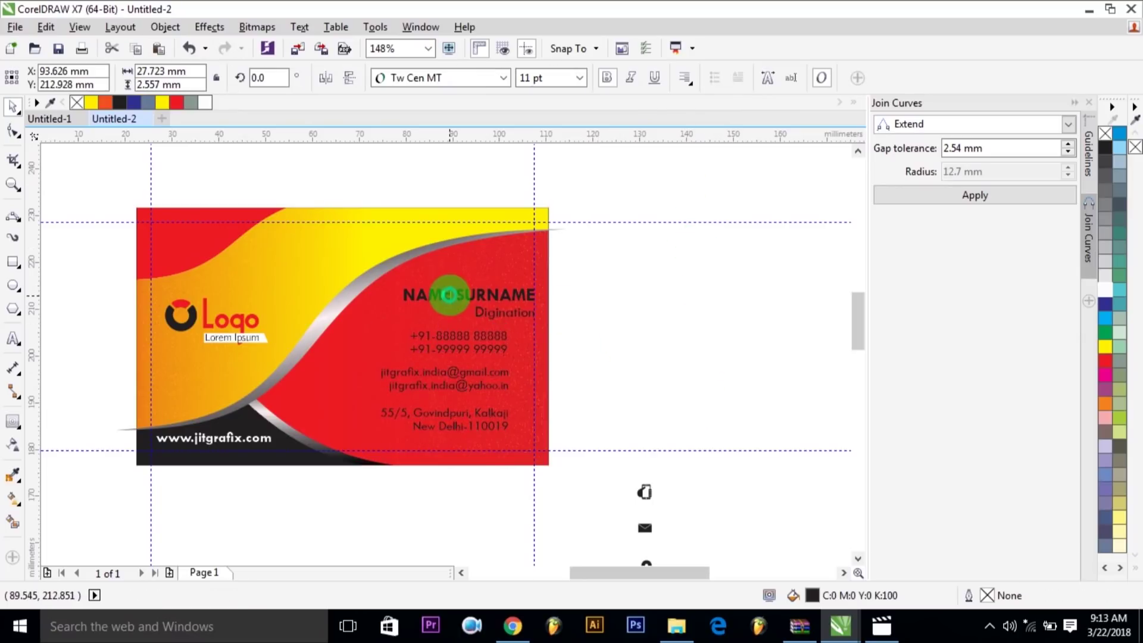
drag(450, 294, 405, 294)
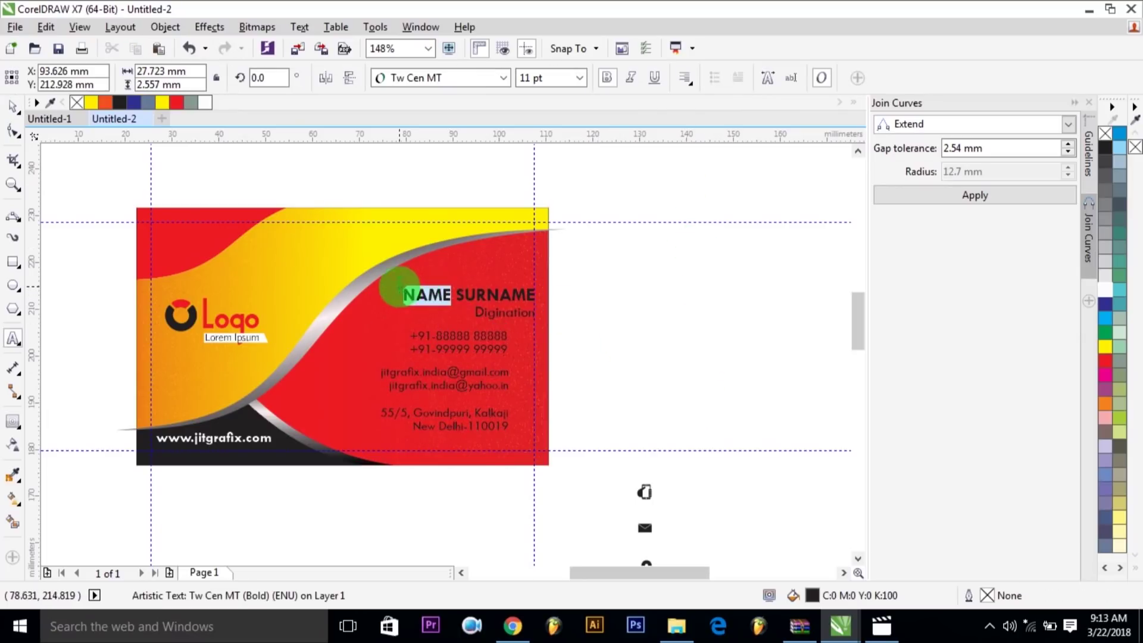
click(1105, 348)
key(Escape)
click(665, 306)
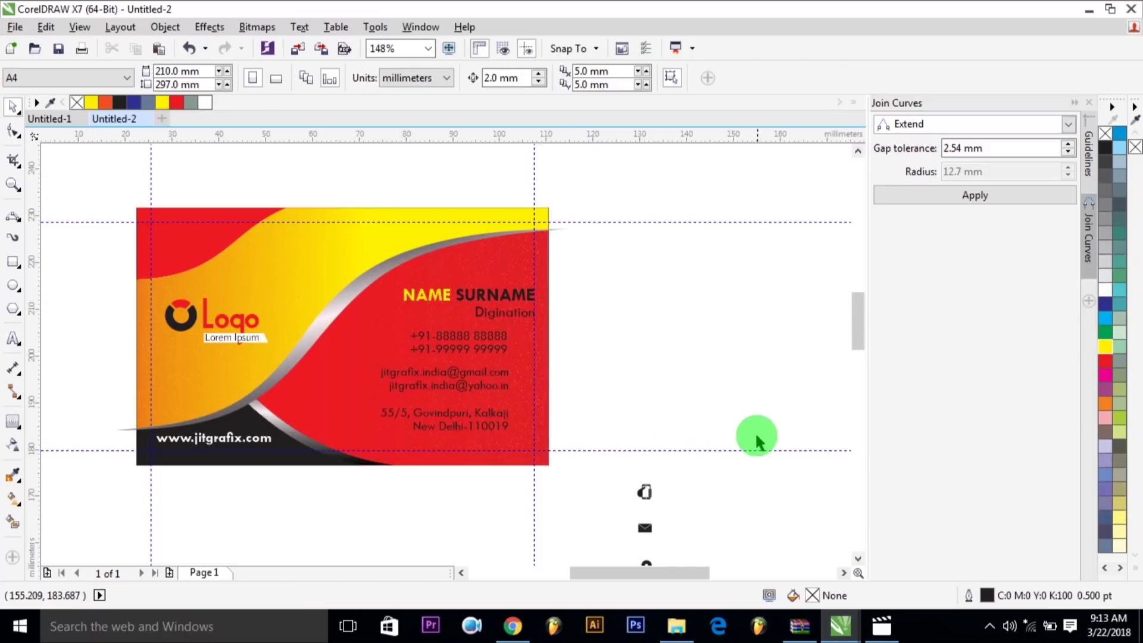
Inside the red wave's PowerClip, shift the noise bitmap's fully transparent end point right to shorten the texture's fade, and finish editing
click(503, 244)
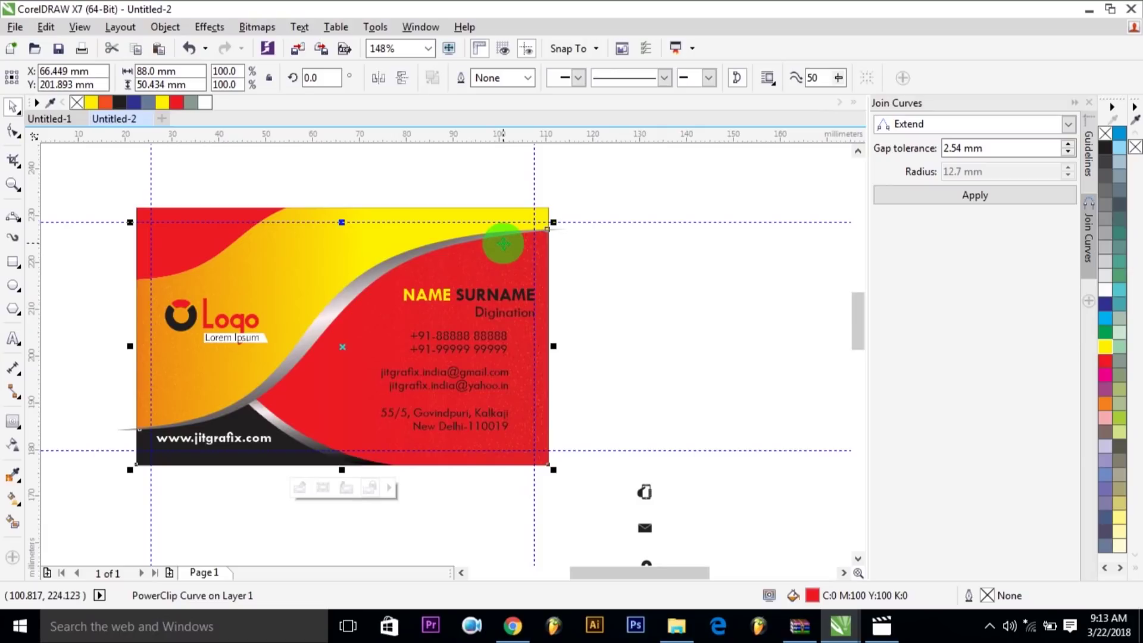
right_click(509, 244)
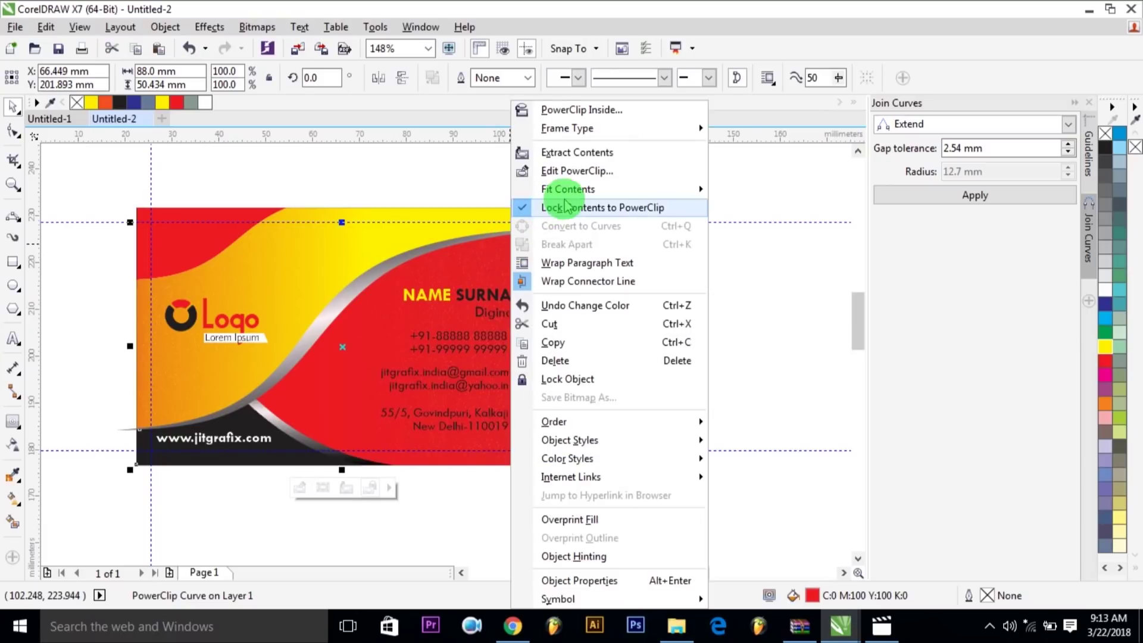
click(563, 171)
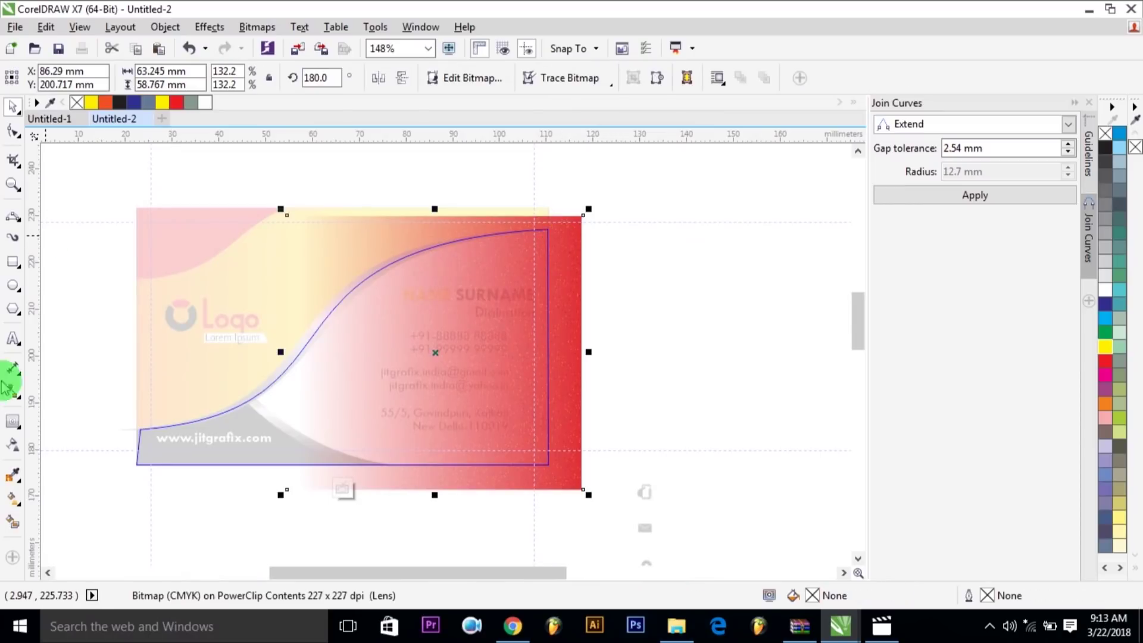
click(14, 451)
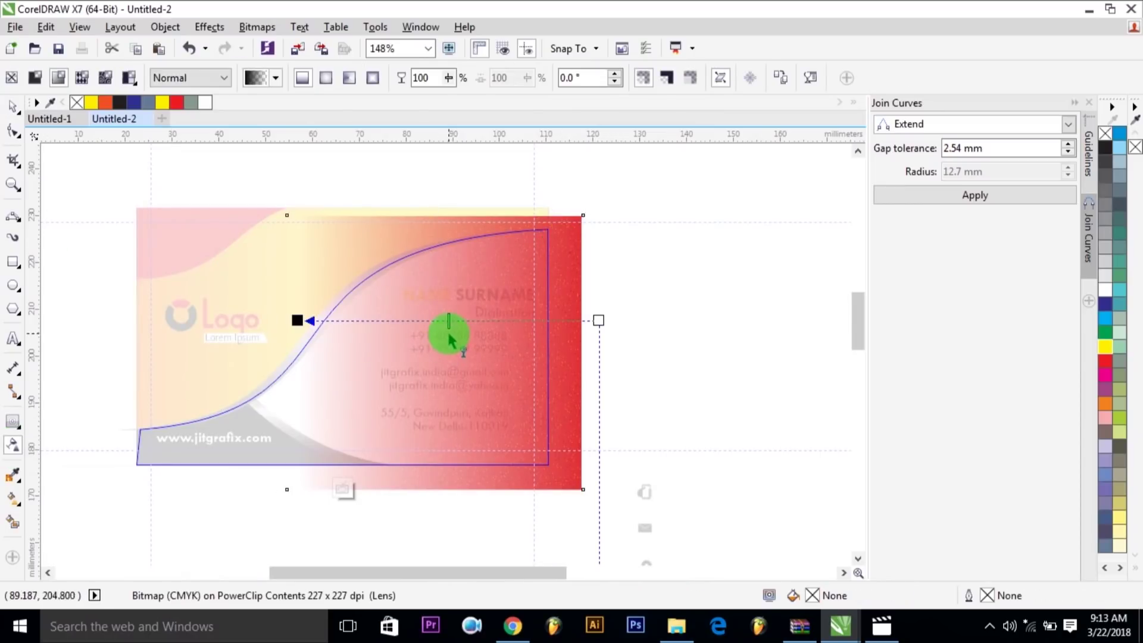
drag(297, 320, 340, 328)
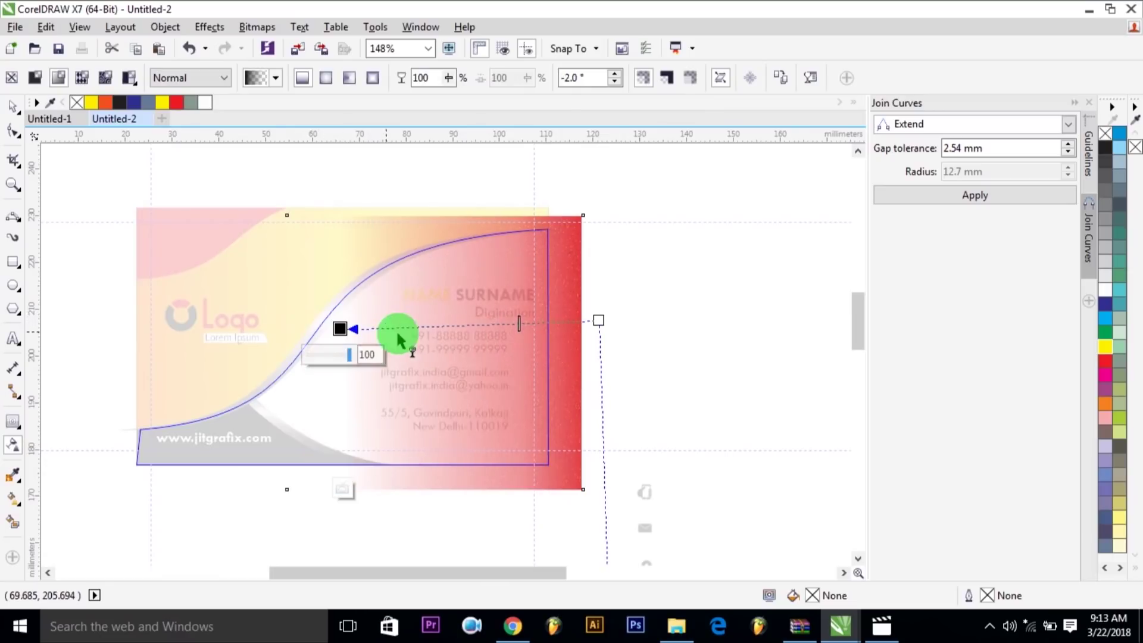
right_click(572, 244)
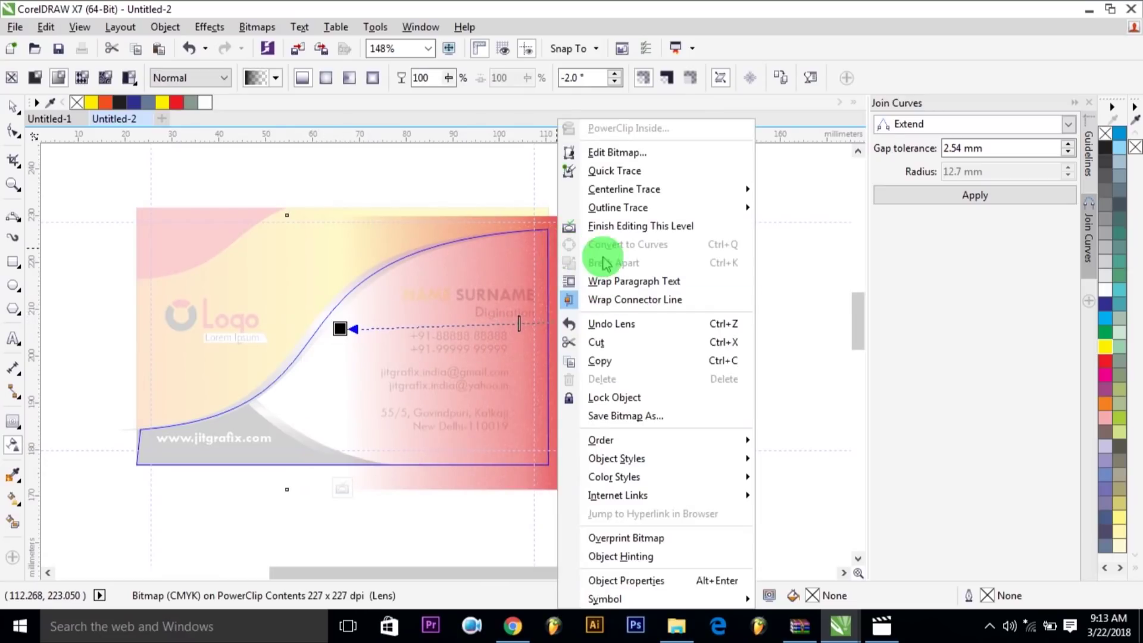
click(595, 224)
click(700, 281)
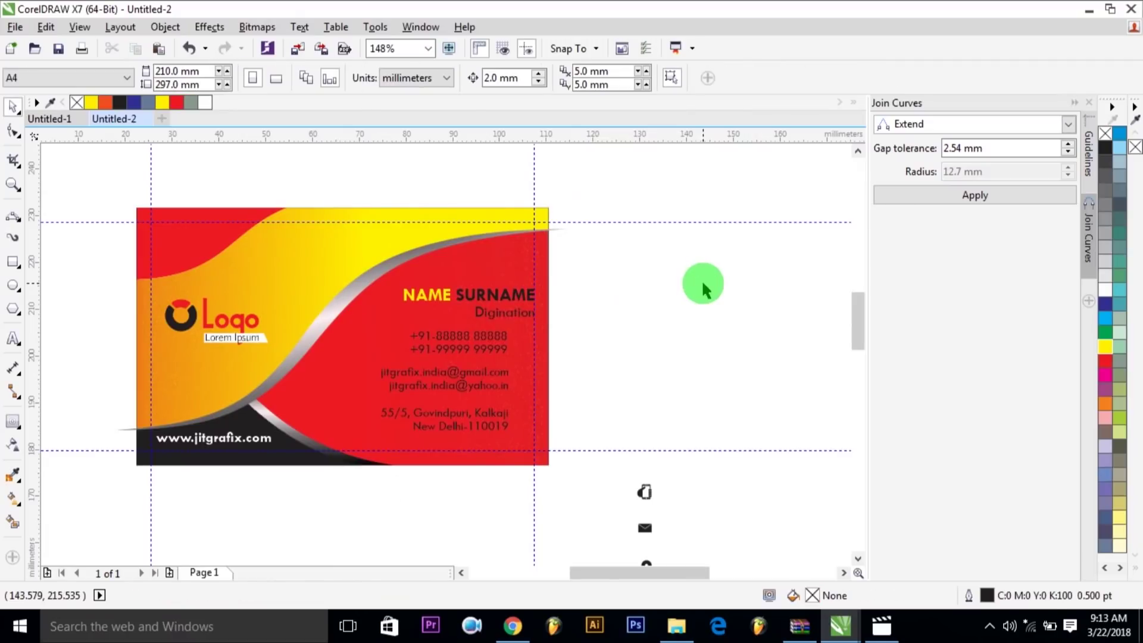
Move the phone, envelope and location icons just outside the card's right edge, level with the contact lines
scroll(706, 462, down, 2)
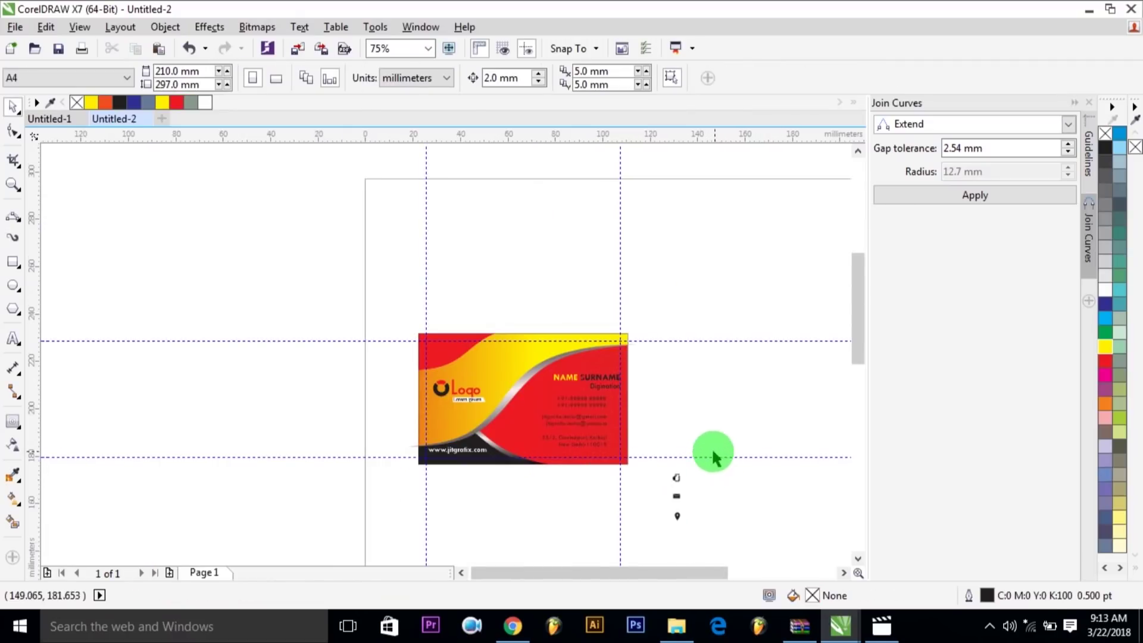
drag(712, 453, 652, 537)
drag(676, 494, 646, 409)
click(671, 404)
Nudge the three contact icons left onto the red wave, to about X 105.9, Y 197.2 mm, beside the contact text
drag(492, 348, 727, 470)
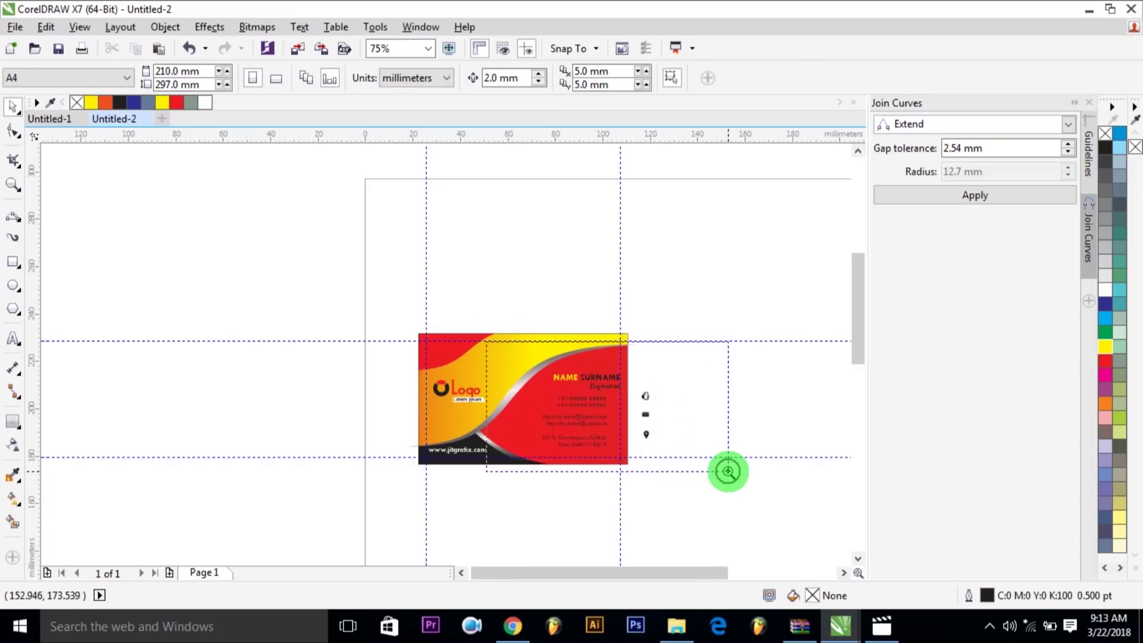
drag(644, 297, 548, 483)
key(Left)
key(Left)
key(Left)
key(Left)
key(Left)
key(Left)
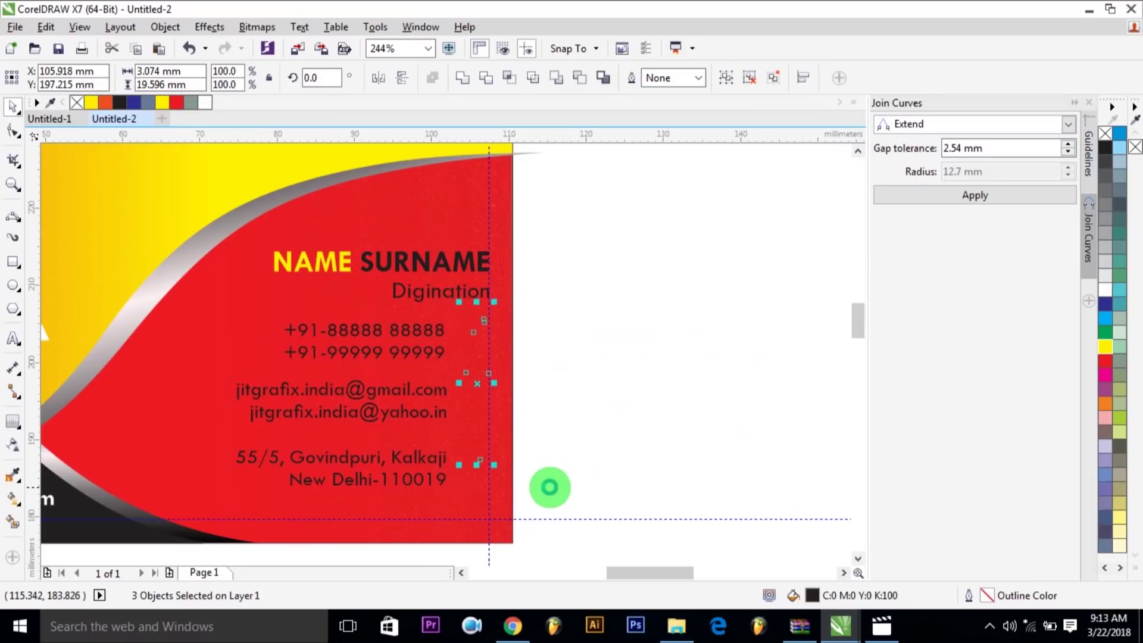
Bring the three contact icons to the front of the page and nudge them down to about Y 193.2 mm
click(165, 27)
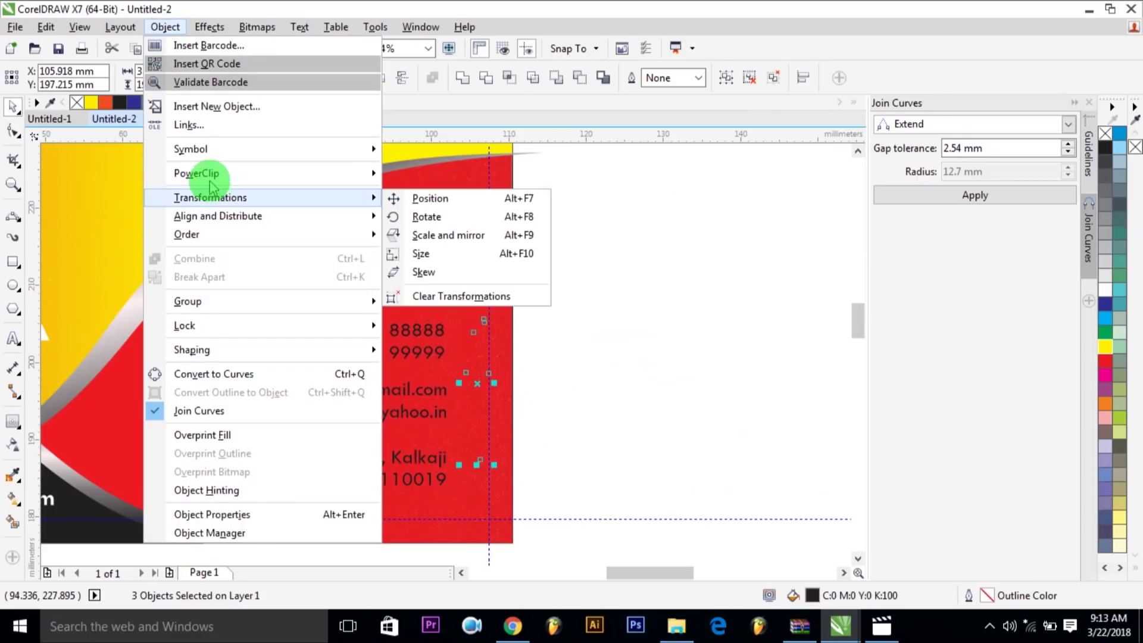
mouse_move(203, 234)
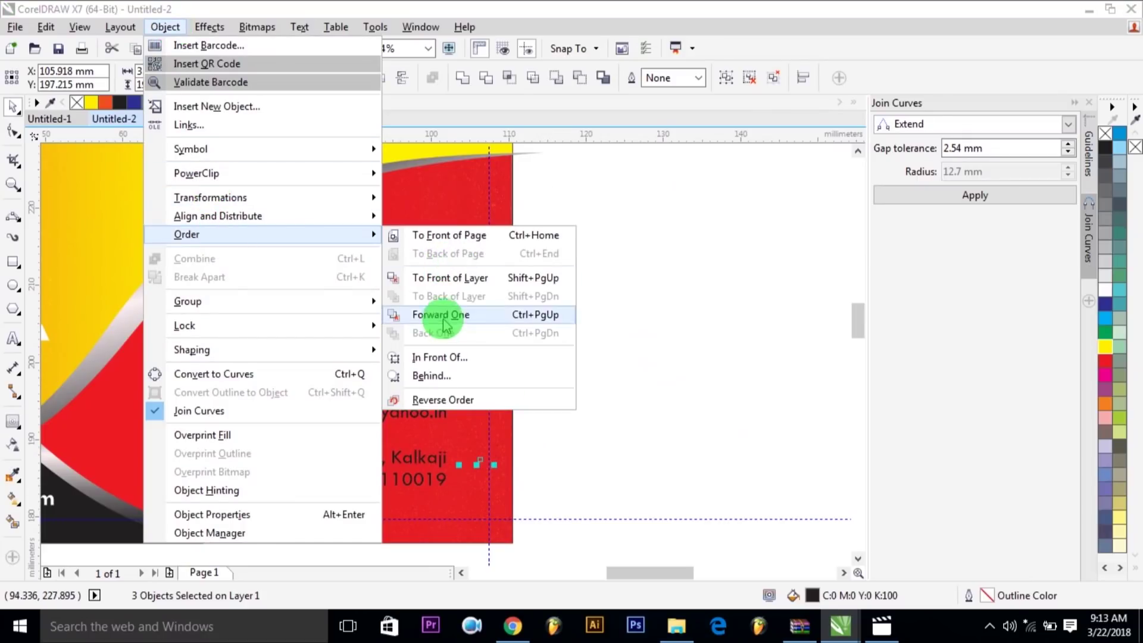
click(443, 234)
key(Down)
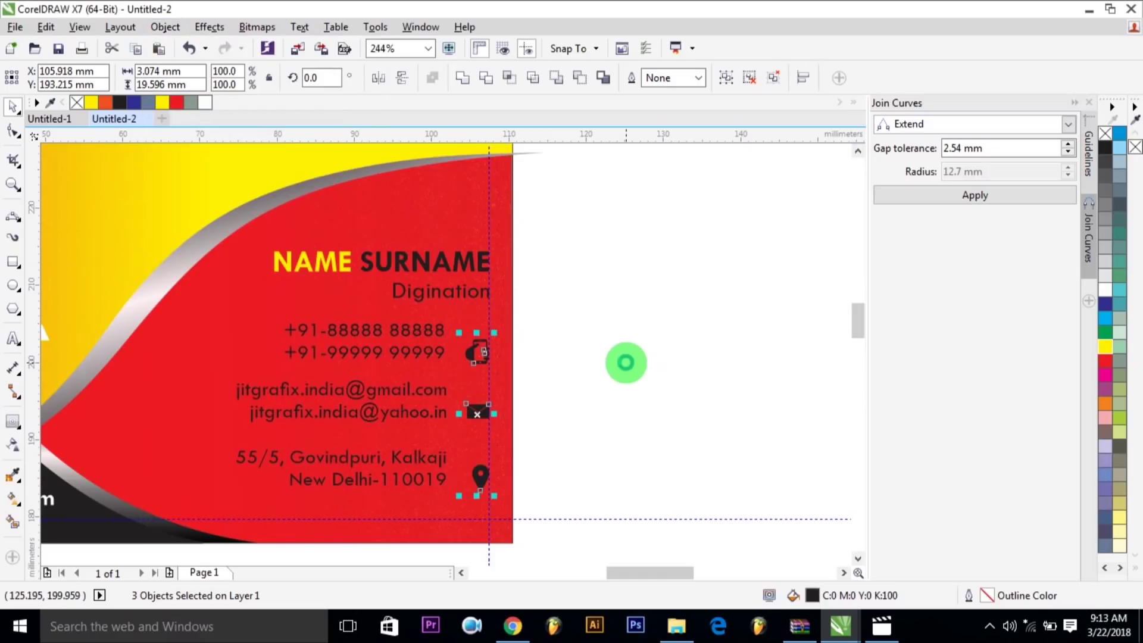
click(625, 362)
Align the phone icon's centre horizontally with the two phone-number lines
click(471, 356)
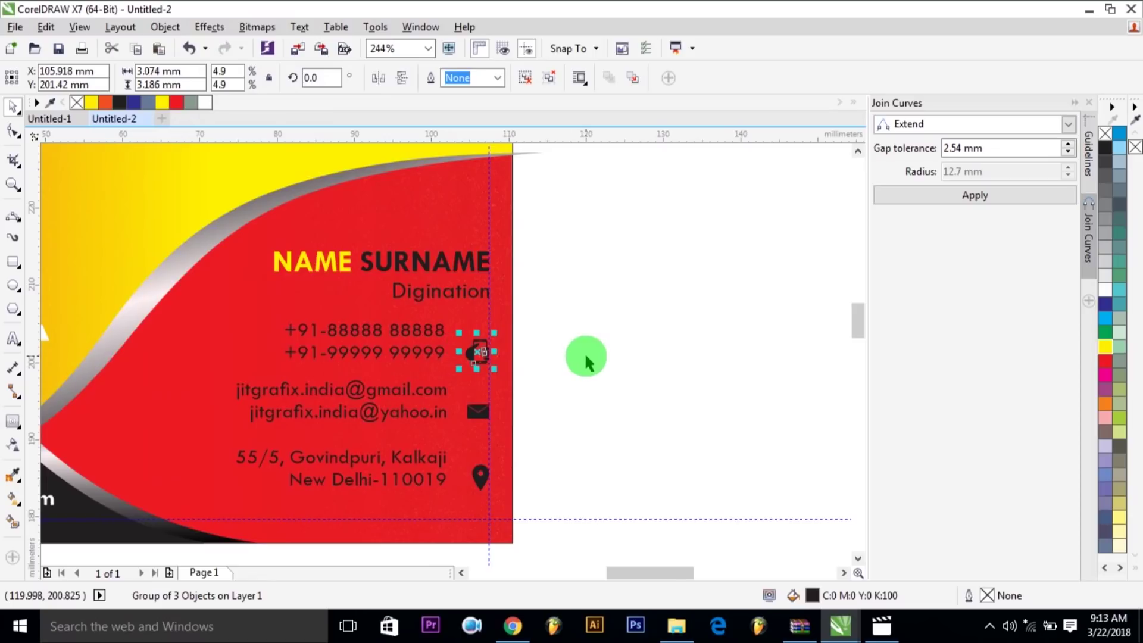
click(604, 370)
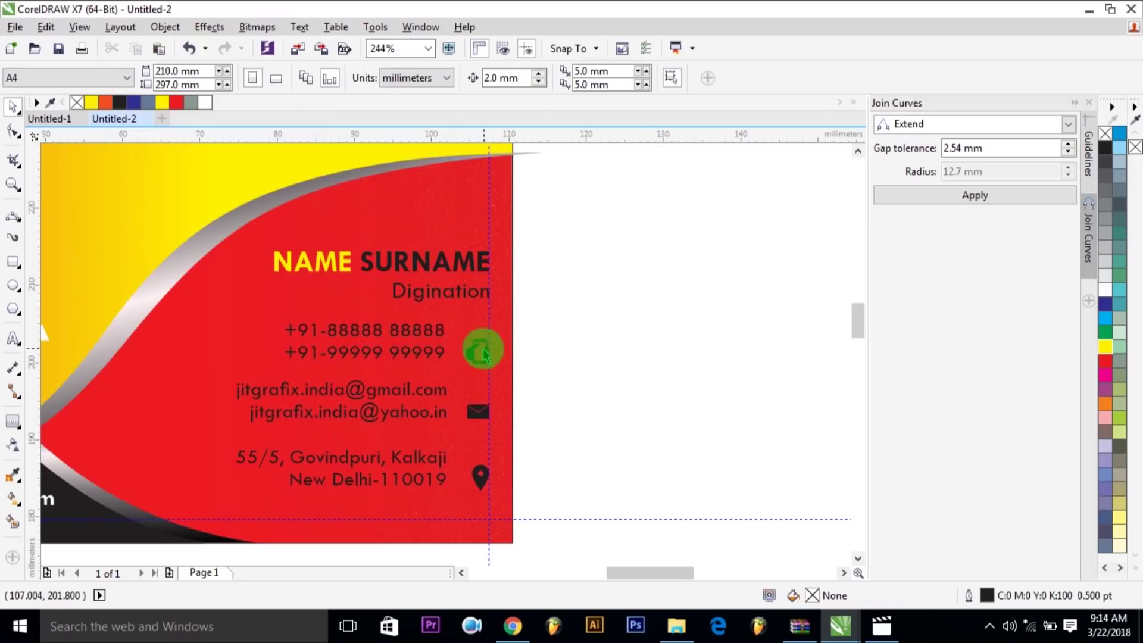
click(481, 356)
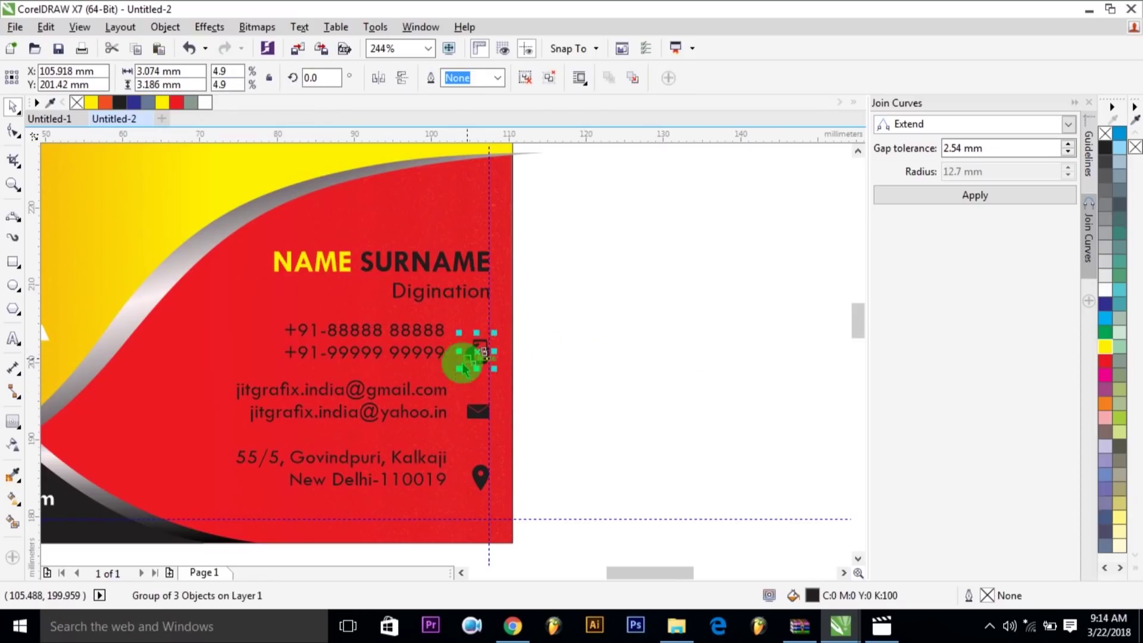
shift+click(431, 357)
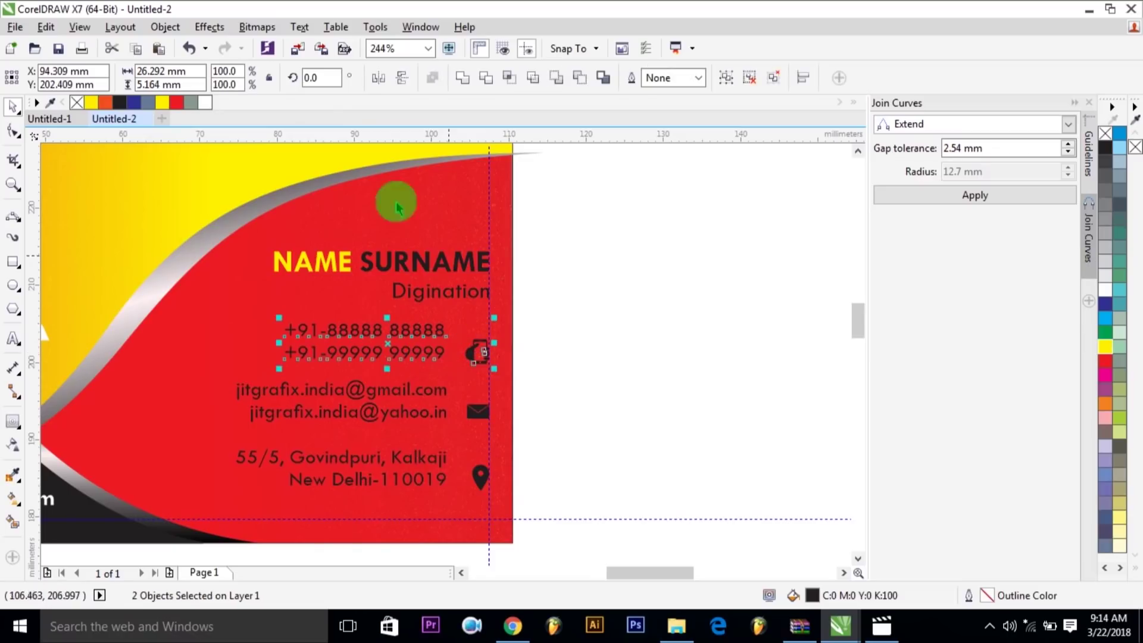
click(170, 27)
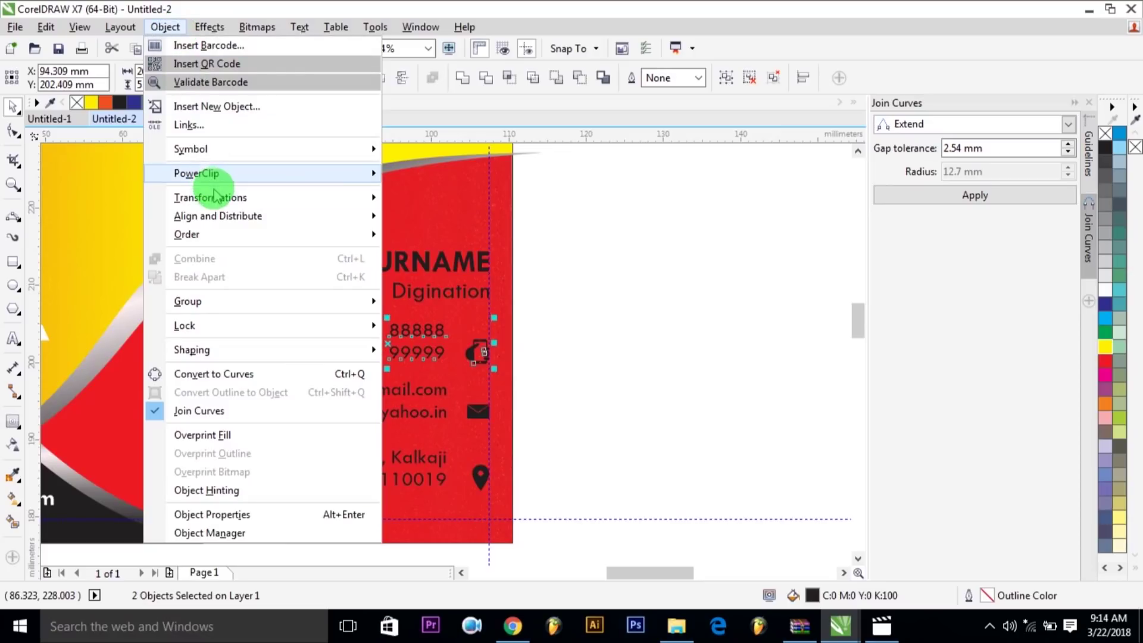
mouse_move(221, 217)
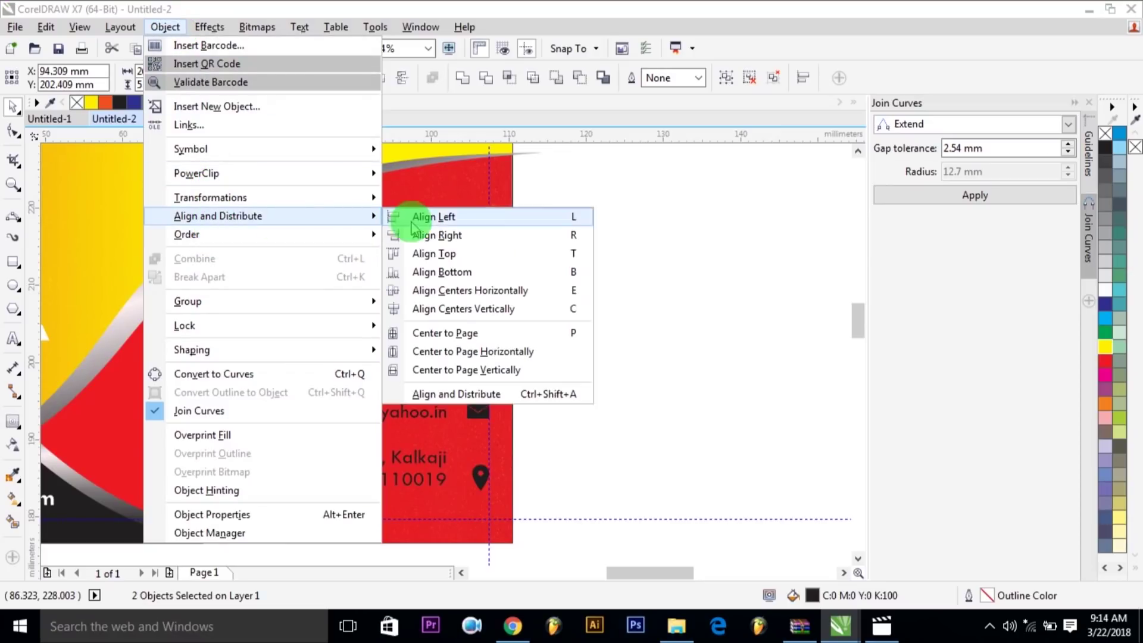
click(439, 291)
click(629, 328)
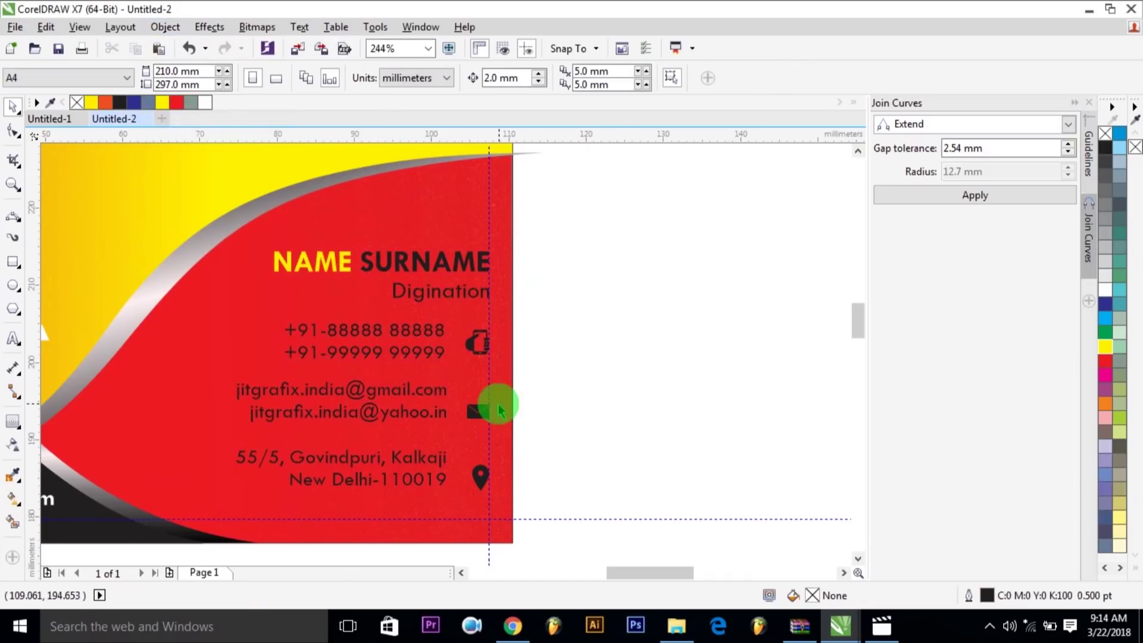
click(476, 415)
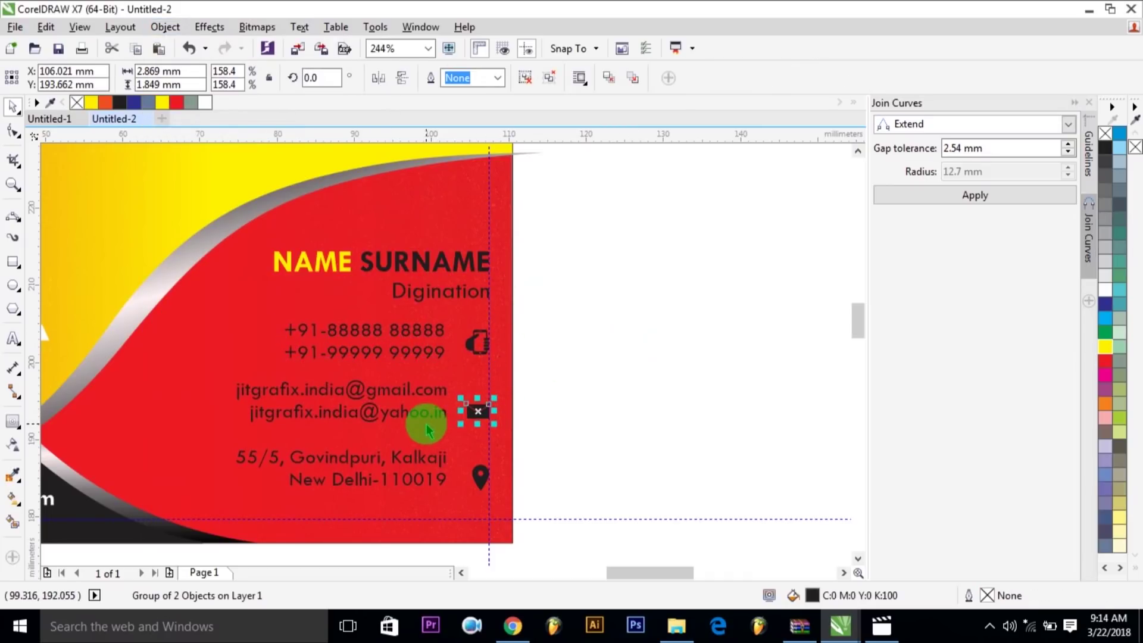
click(403, 414)
shift+click(478, 408)
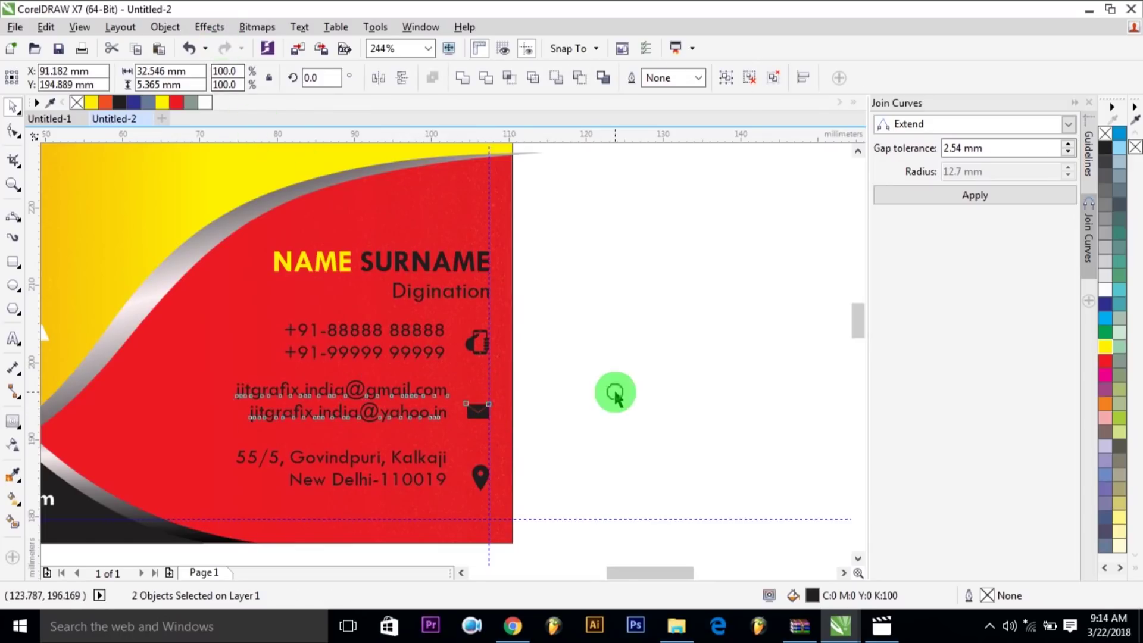
click(615, 390)
Align the envelope icon's centre horizontally with the two e-mail lines
click(472, 420)
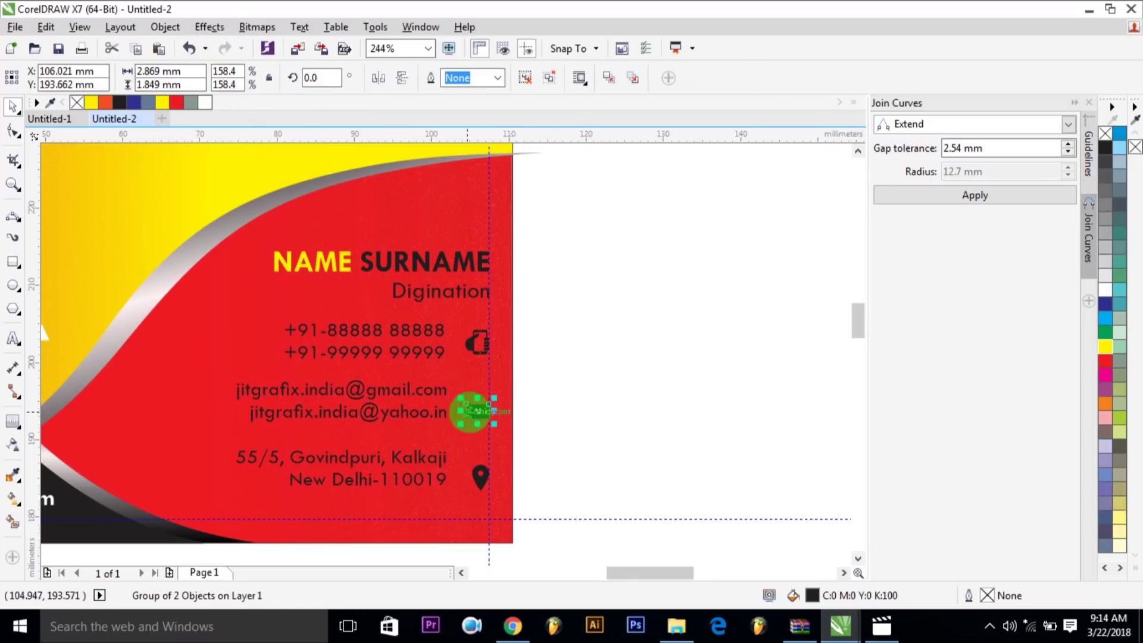
shift+click(421, 411)
click(165, 27)
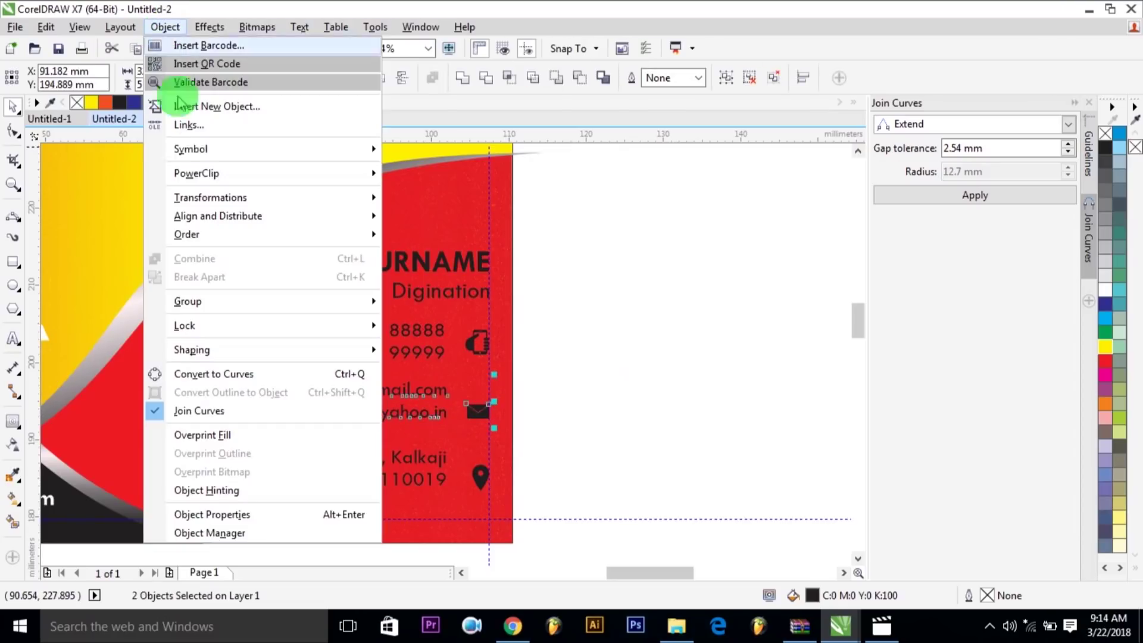
mouse_move(238, 173)
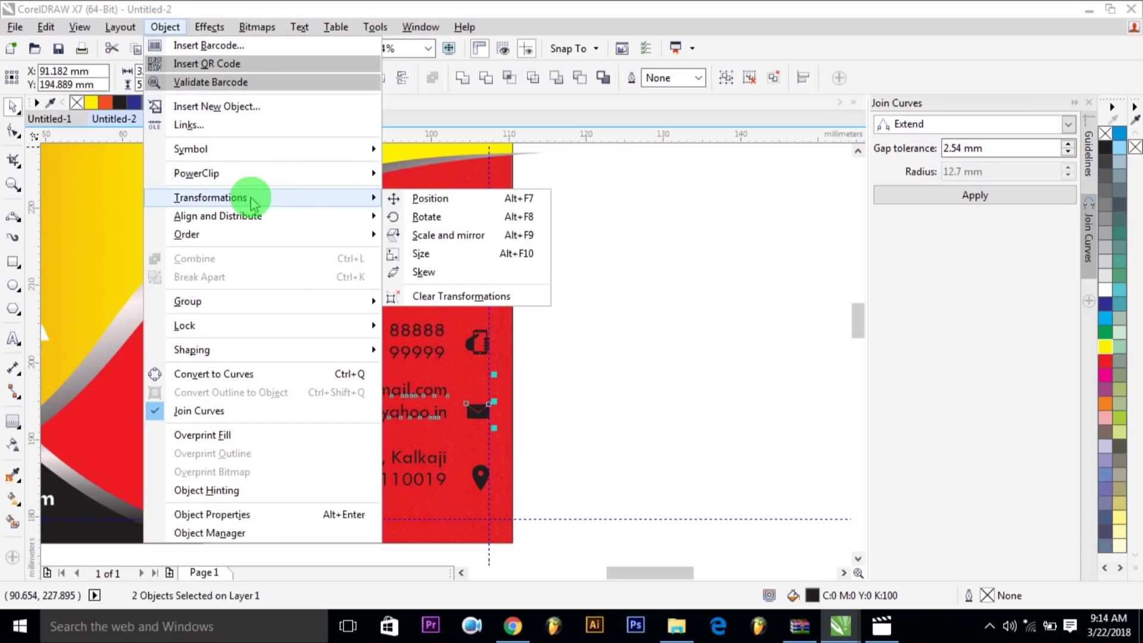
mouse_move(255, 215)
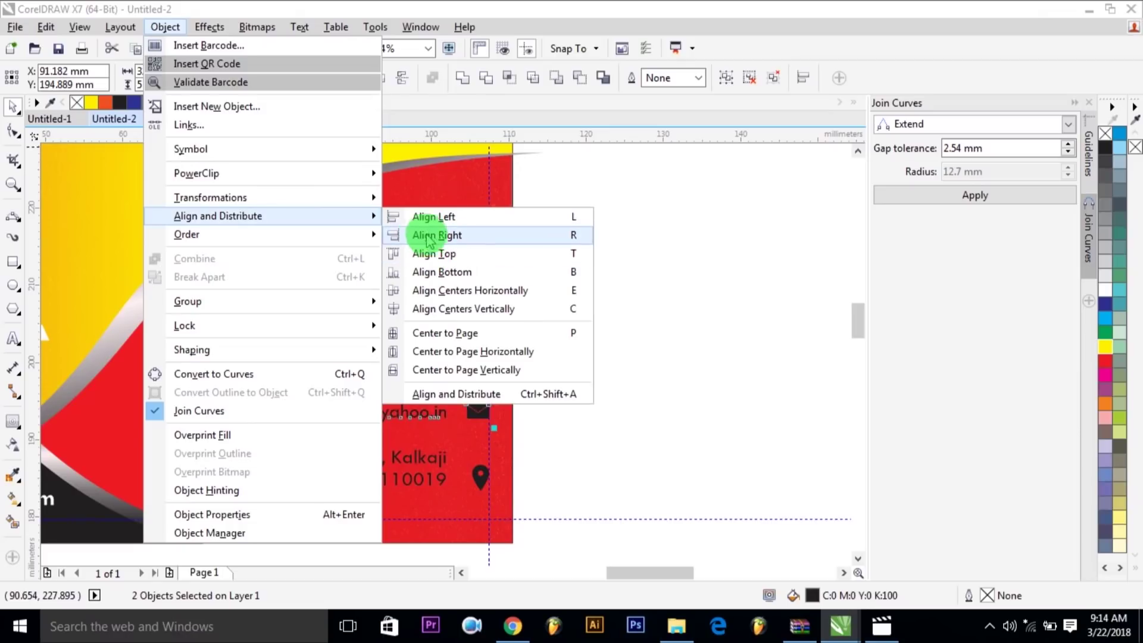
click(429, 291)
click(619, 392)
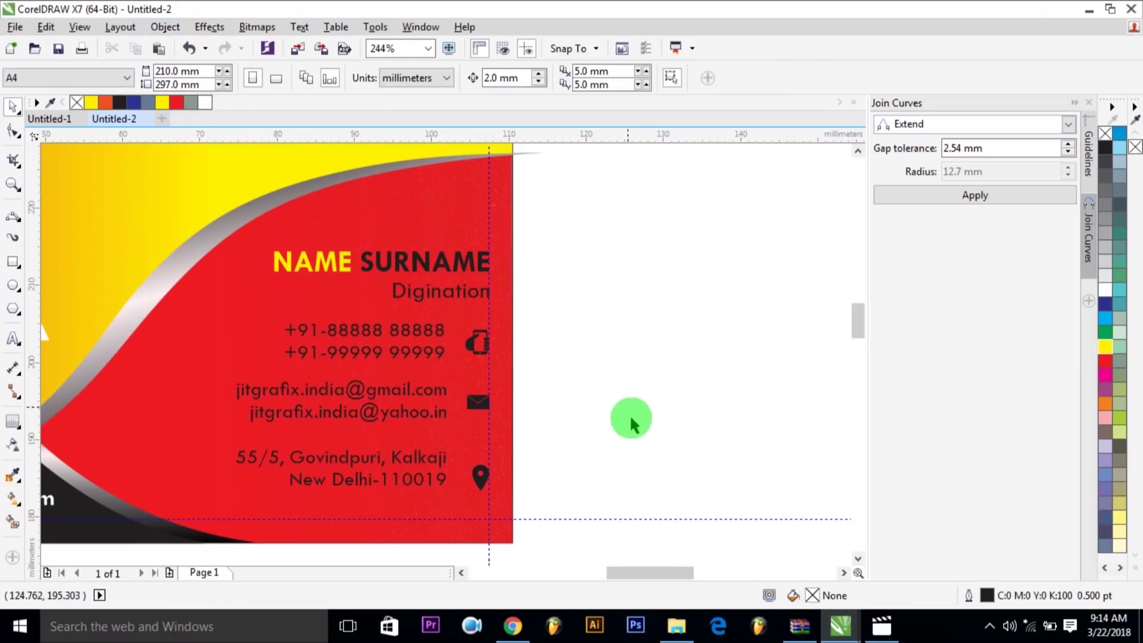
Align the location icon's centre horizontally with the two address lines
click(481, 492)
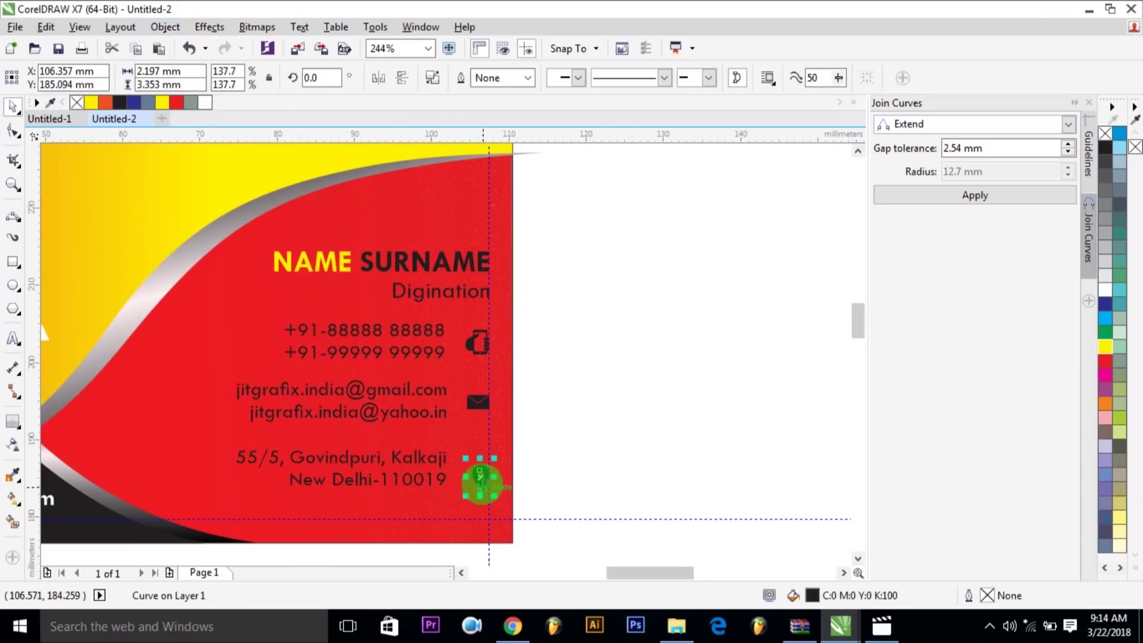
shift+click(440, 478)
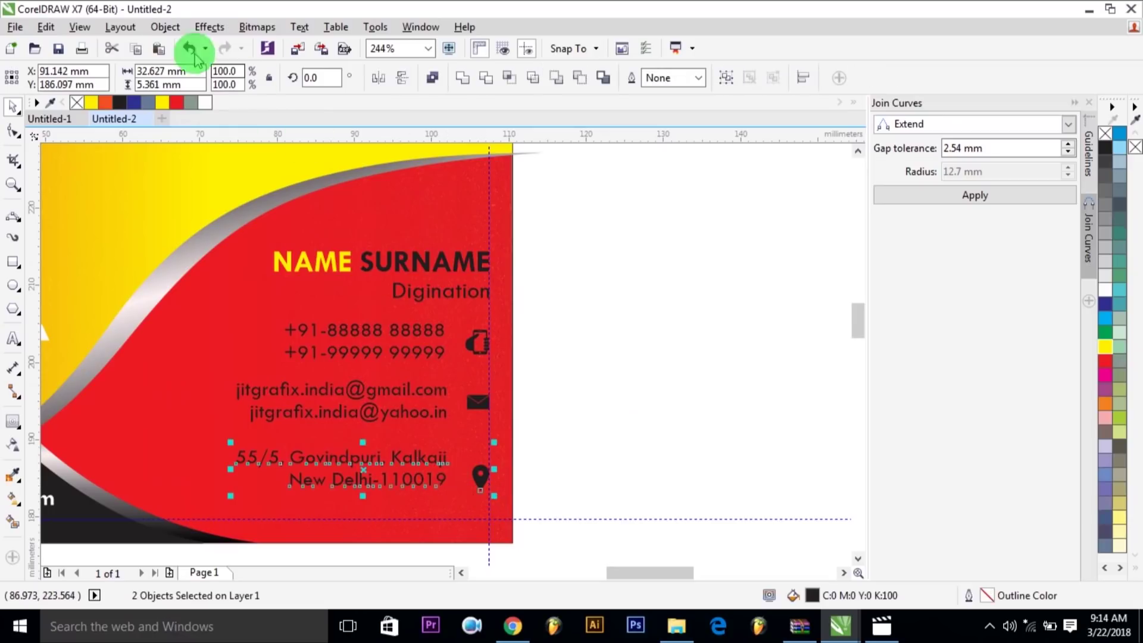
click(159, 35)
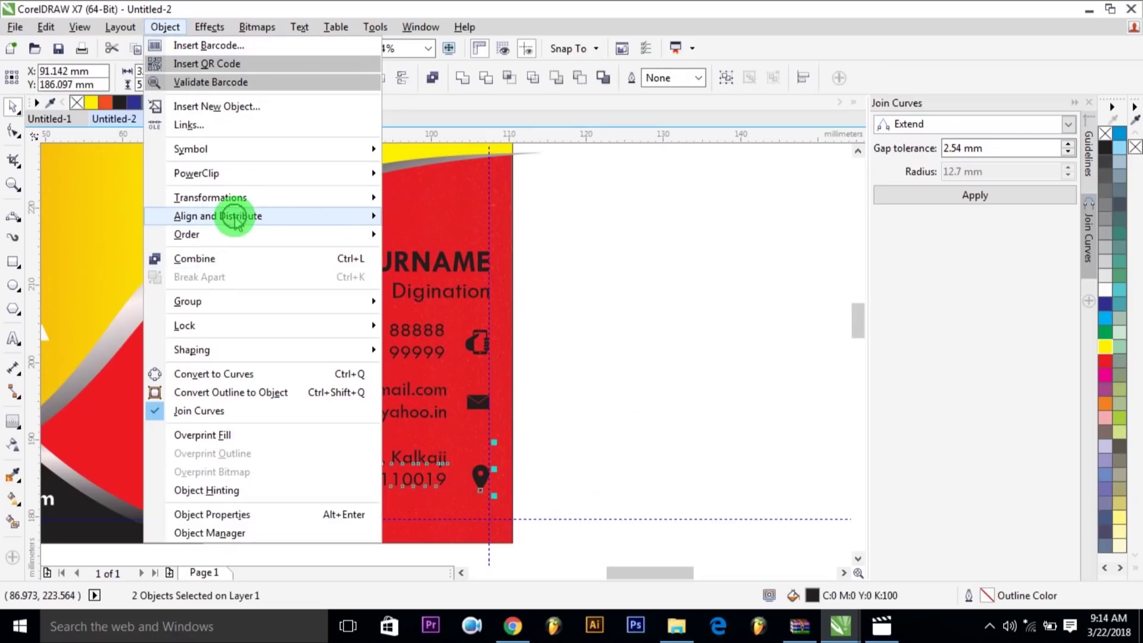
mouse_move(220, 216)
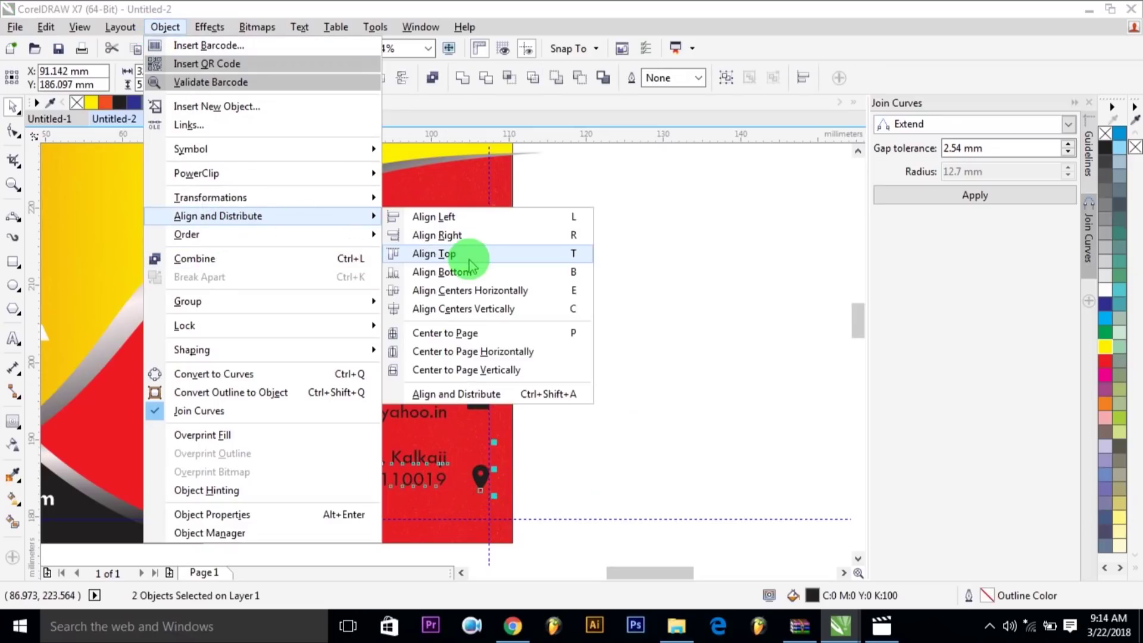
click(440, 295)
click(599, 340)
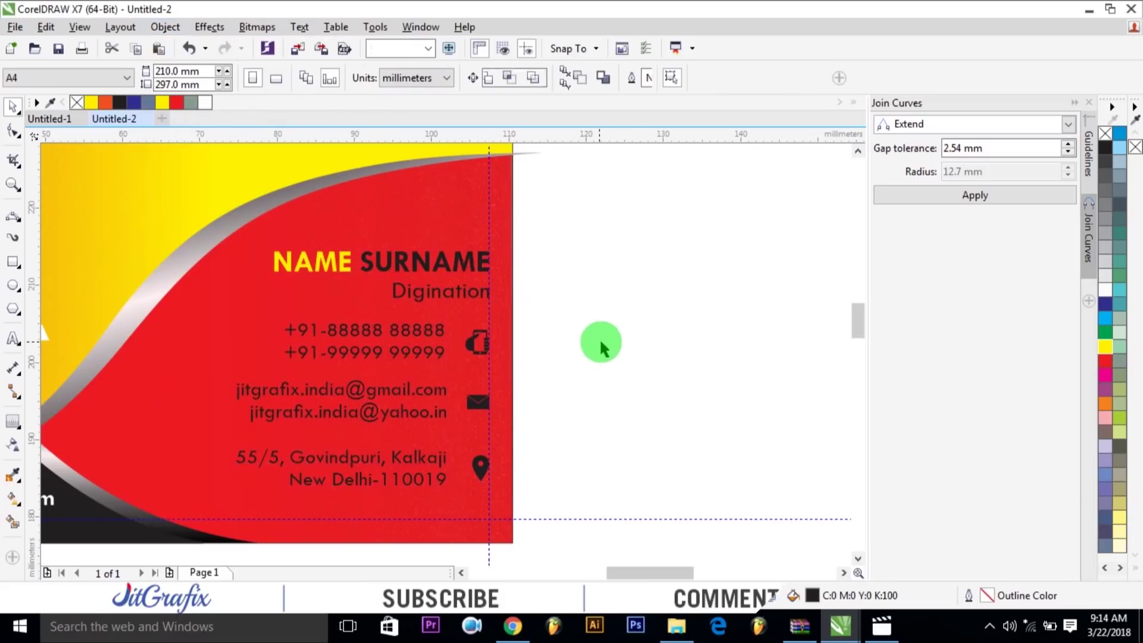
Fill the phone, envelope and location icons with yellow and align their centres vertically in one column
drag(612, 315, 456, 510)
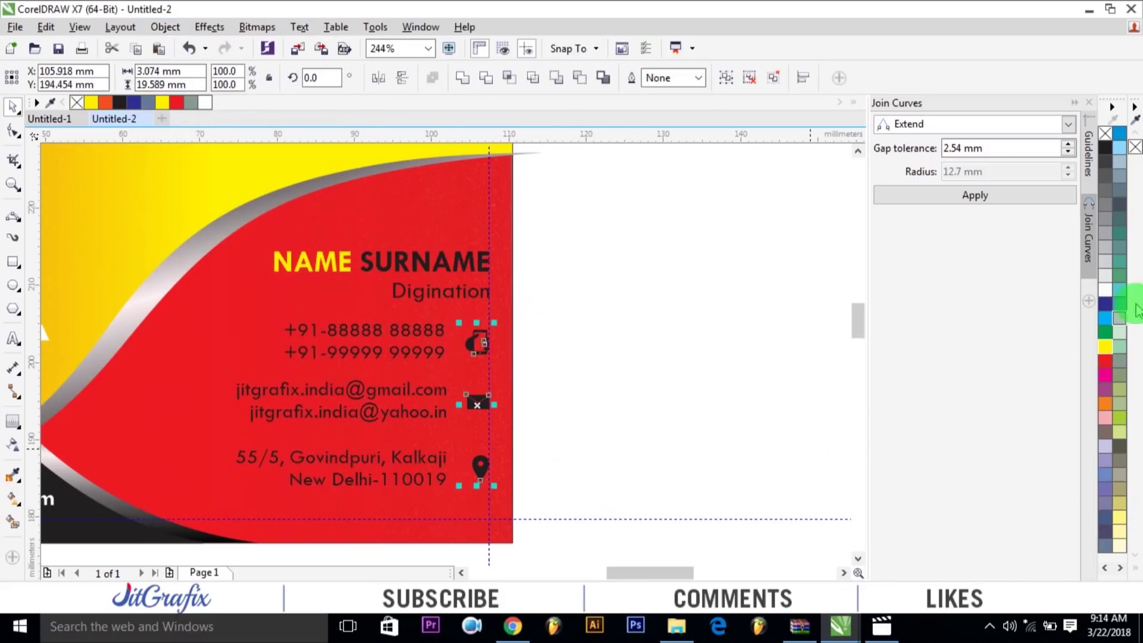
click(1105, 347)
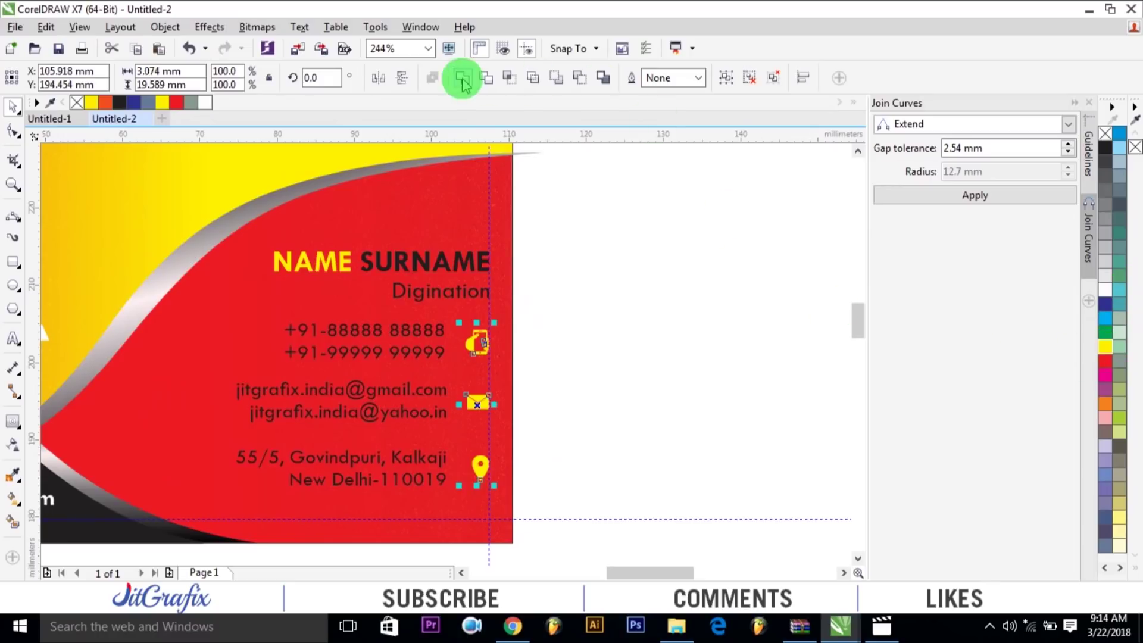
key(c)
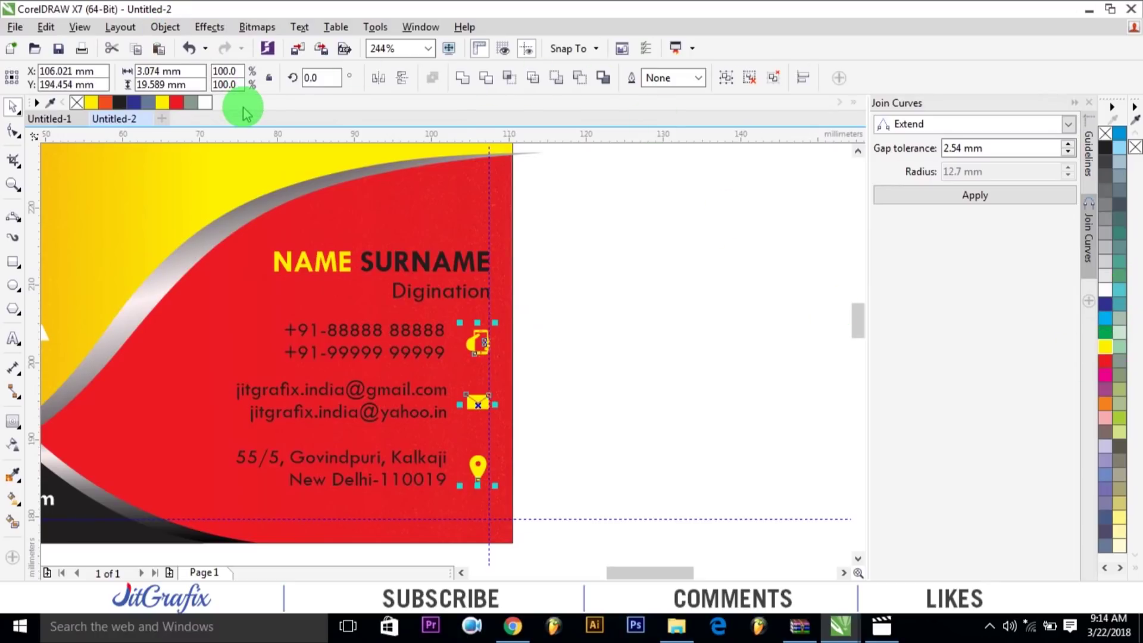
click(697, 270)
key(ctrl+z)
click(710, 276)
Nudge the name, designation, contact lines and icons together about 2 mm left, inside the card's right-hand guideline
scroll(710, 275, down, 3)
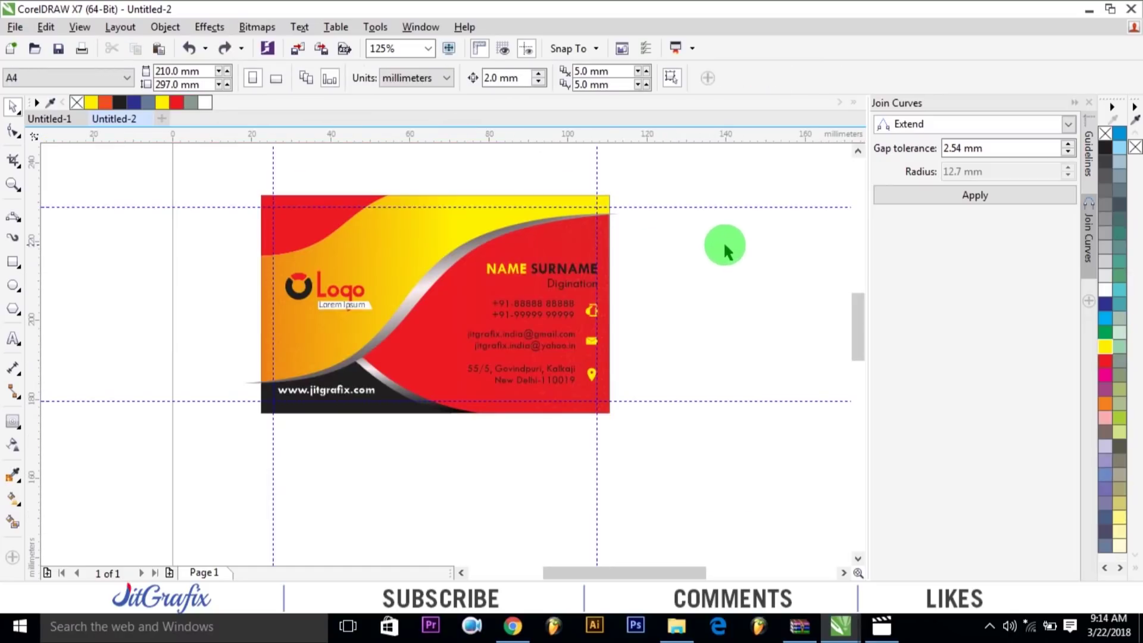
drag(712, 238, 465, 413)
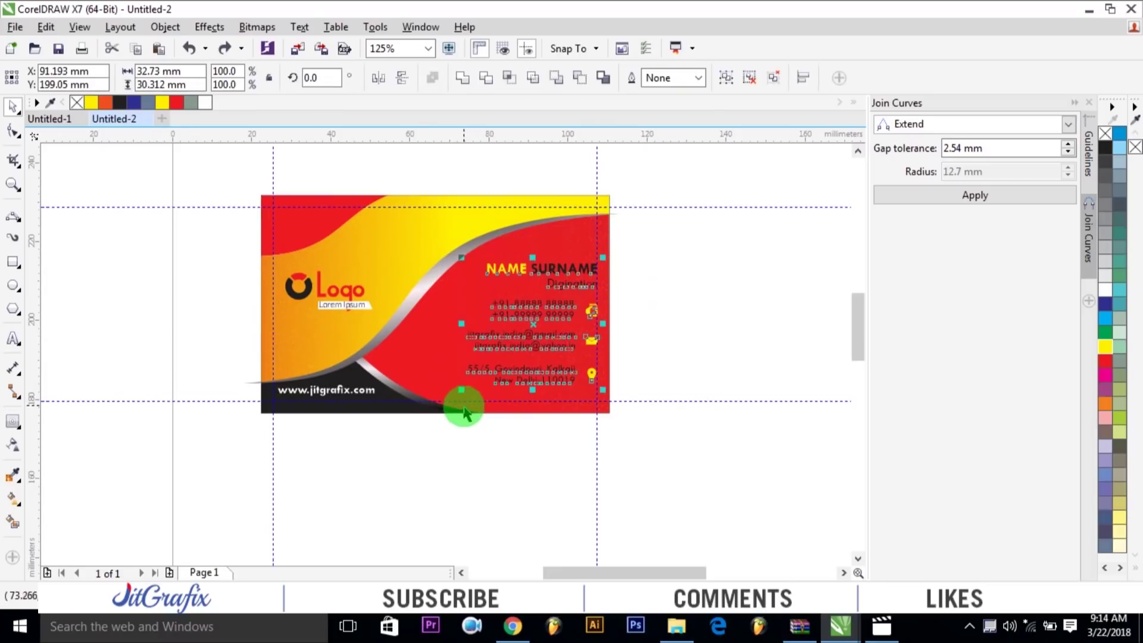
click(684, 306)
Remove the bold style from the white website address on the black wave
key(z)
drag(191, 192, 661, 440)
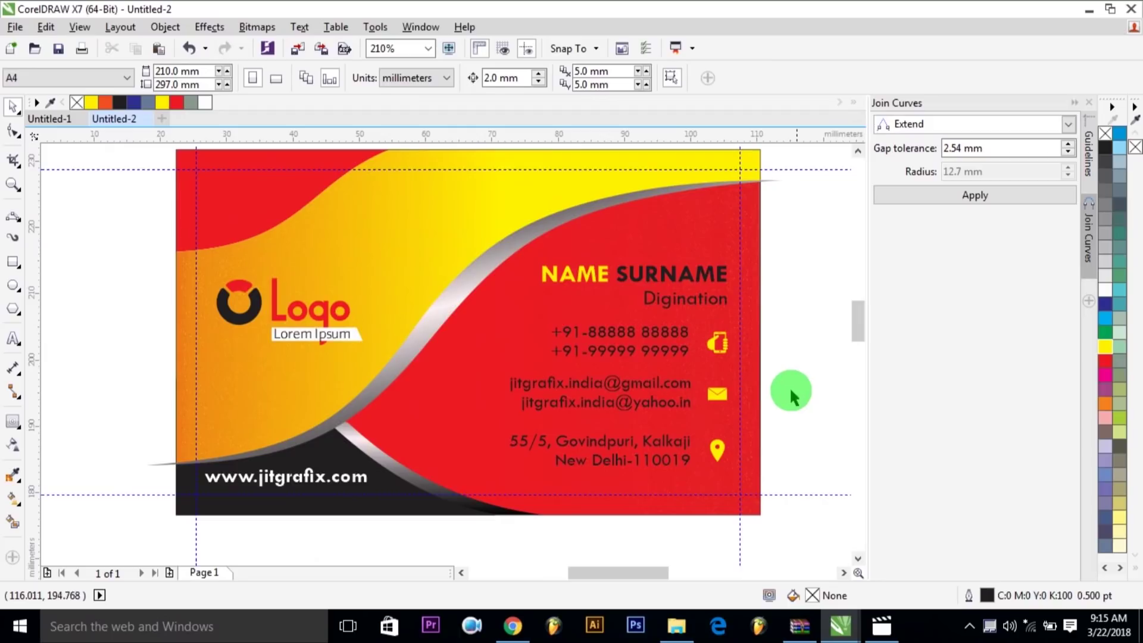
click(269, 479)
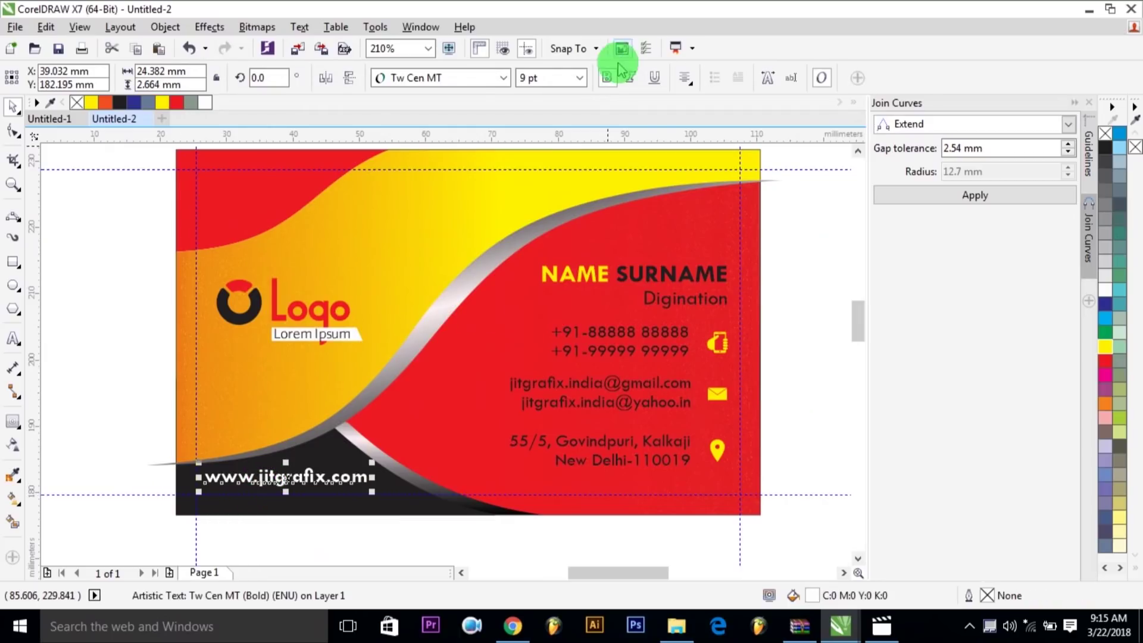
click(795, 280)
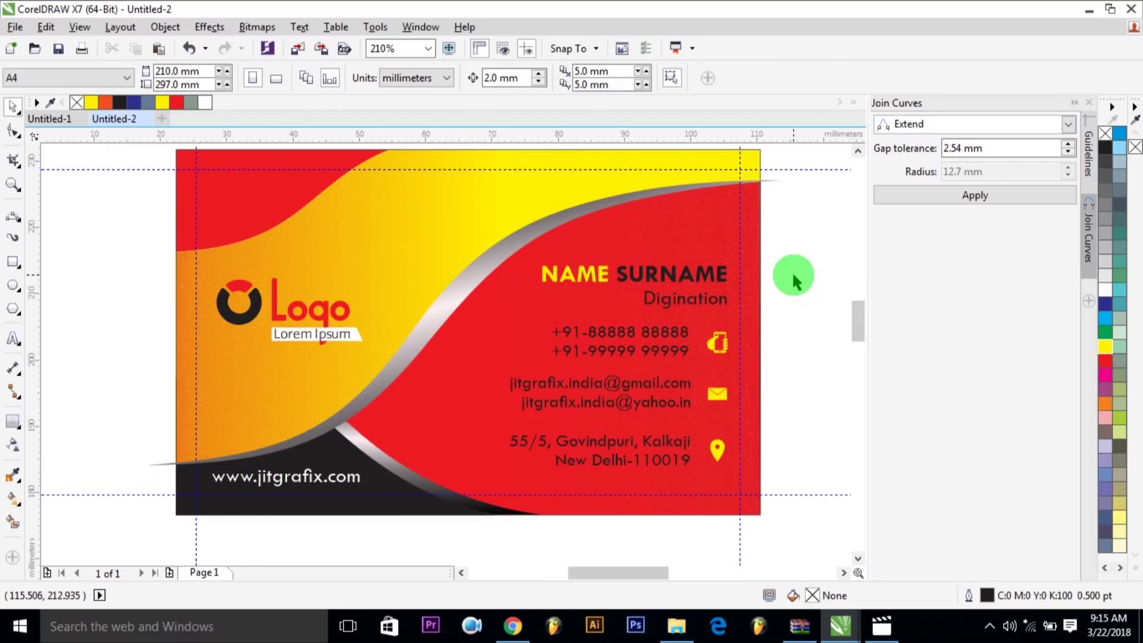